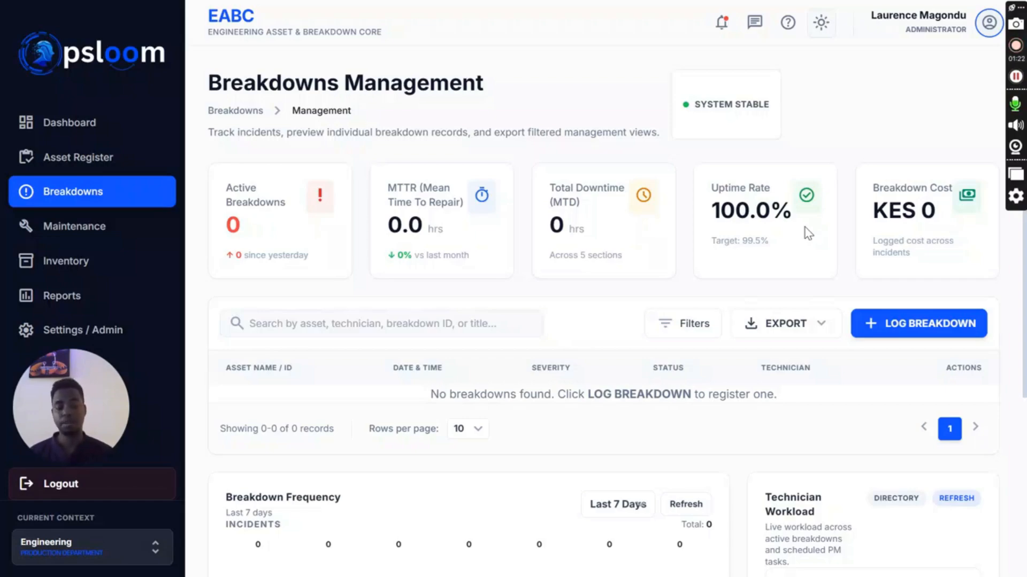
Start logging a new breakdown and title the incident "Incident 1"
{"action": "left_click", "coordinate": [94, 158]}
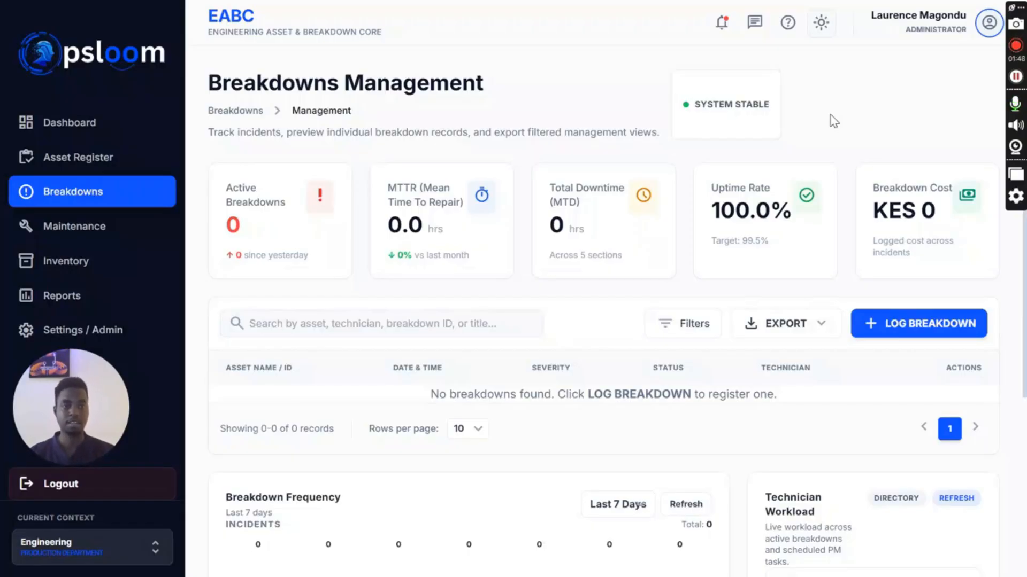
{"action": "left_click", "coordinate": [895, 330]}
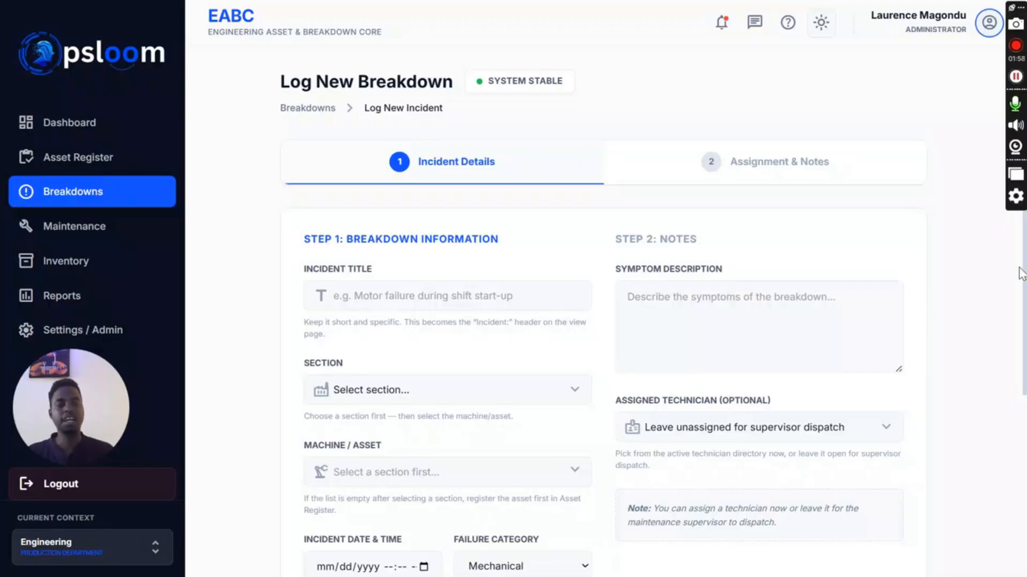
{"action": "scroll", "coordinate": [1024, 275], "scroll_direction": "down", "scroll_amount": 1}
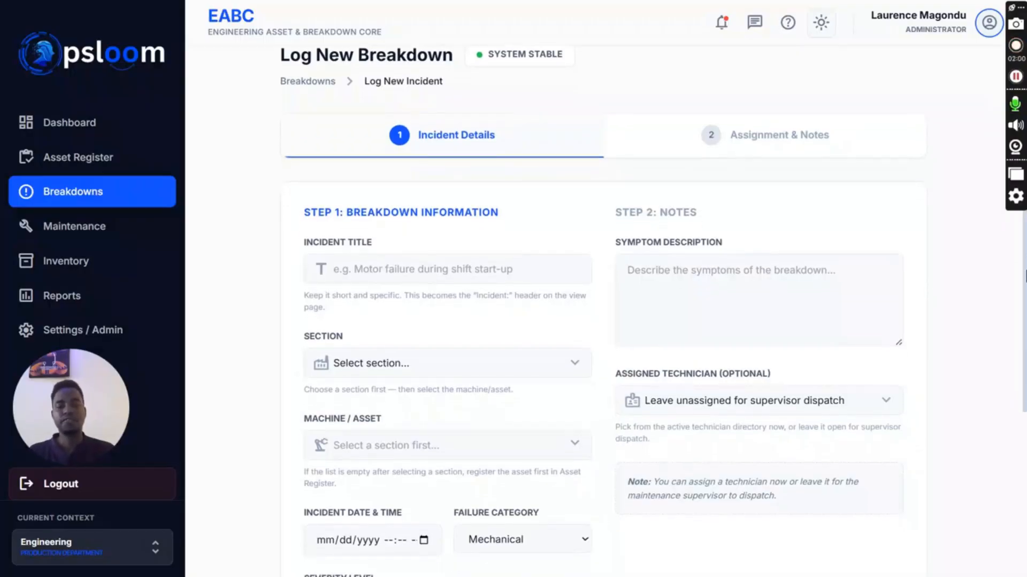
{"action": "left_click_drag", "start_coordinate": [1026, 277], "coordinate": [1025, 301]}
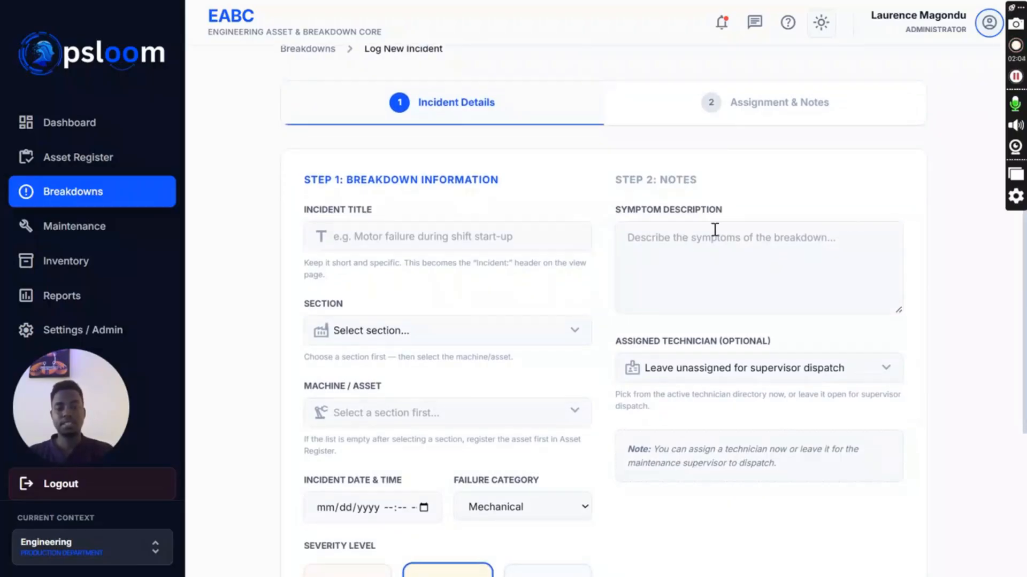
{"action": "left_click", "coordinate": [420, 236]}
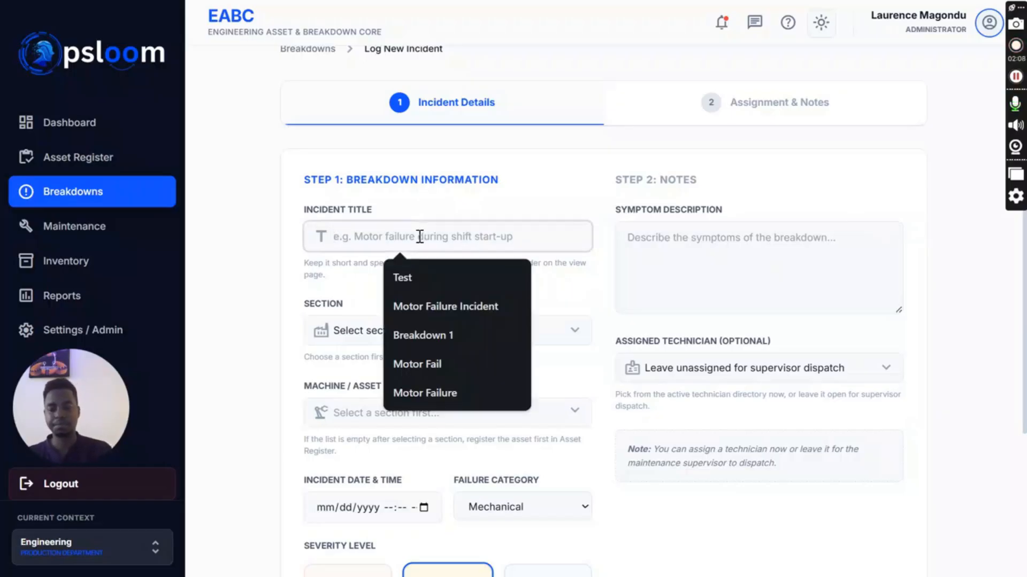
{"action": "type", "text": "Inci"}
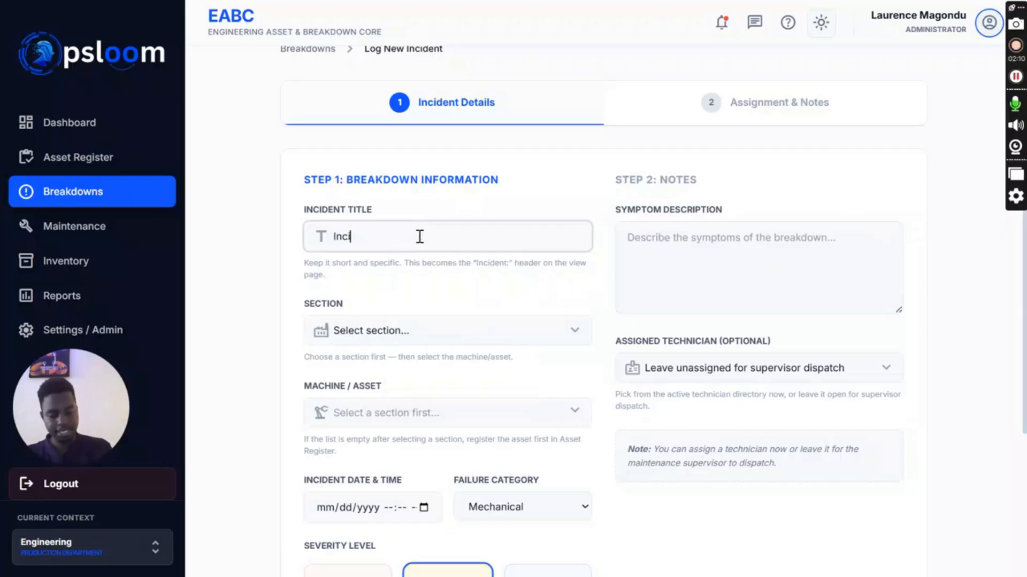
{"action": "type", "text": "dent 1"}
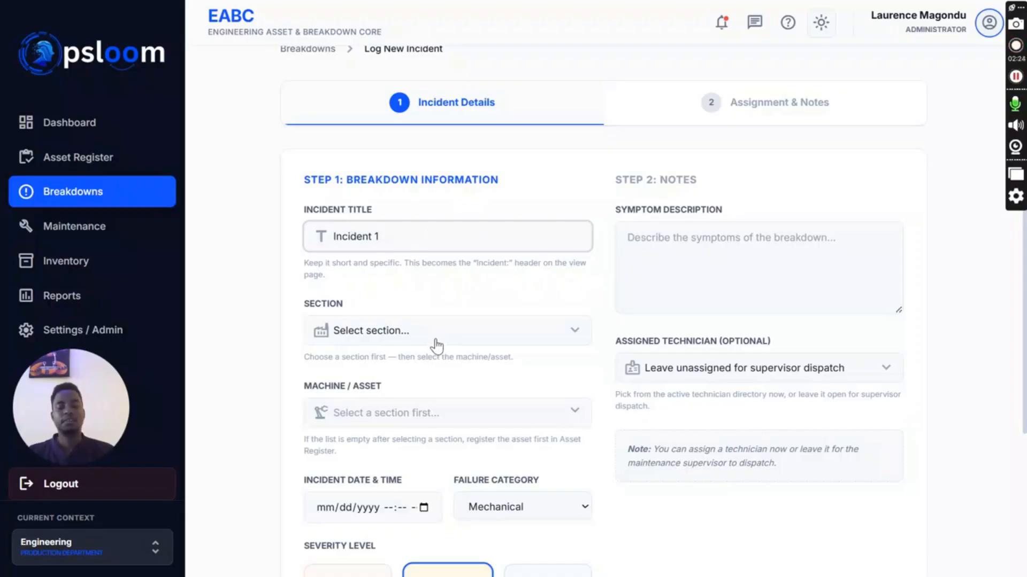
Set the breakdown's section to Weaving
{"action": "left_click", "coordinate": [425, 416]}
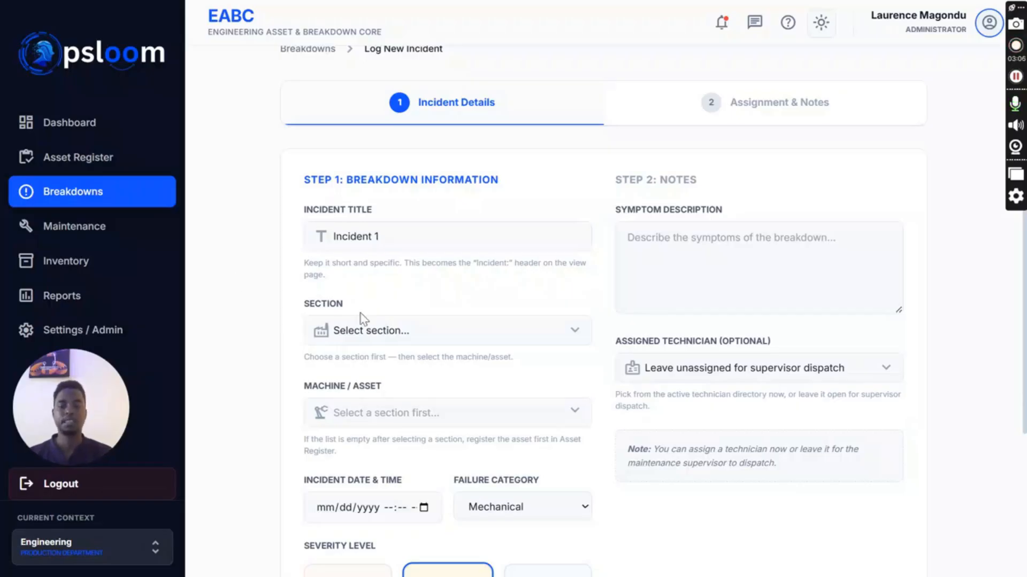
{"action": "left_click", "coordinate": [384, 333]}
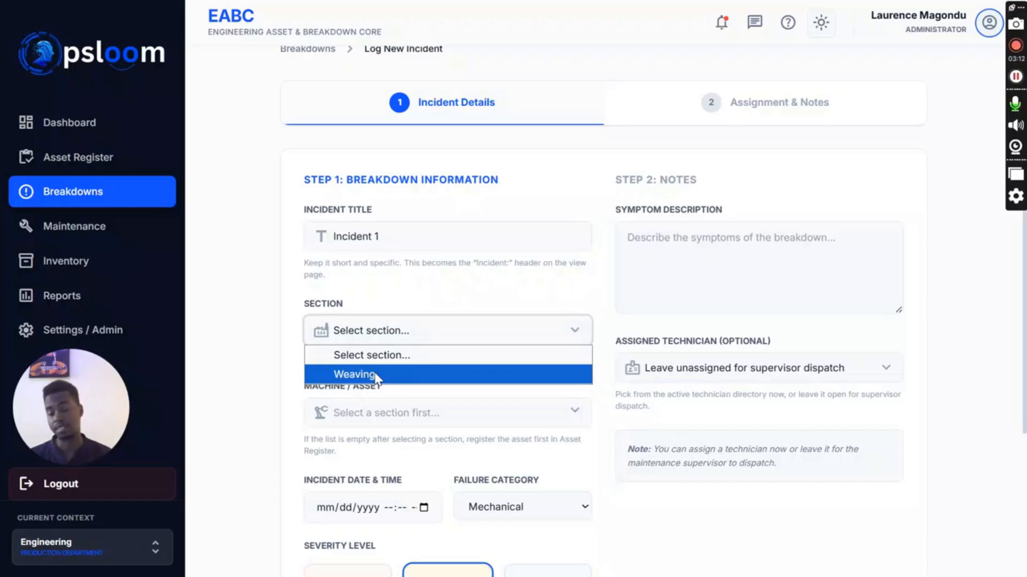
{"action": "left_click", "coordinate": [378, 376]}
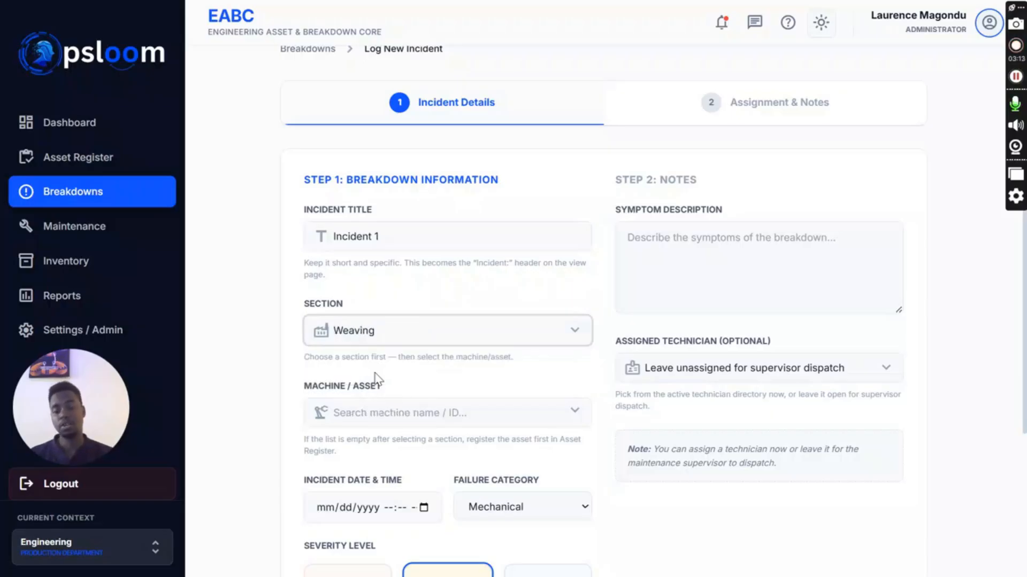
Search the assets for "machine 2", clear that search, and choose Machine 1 (OPS/HQ/MC/1) as the affected asset
{"action": "left_click", "coordinate": [387, 412]}
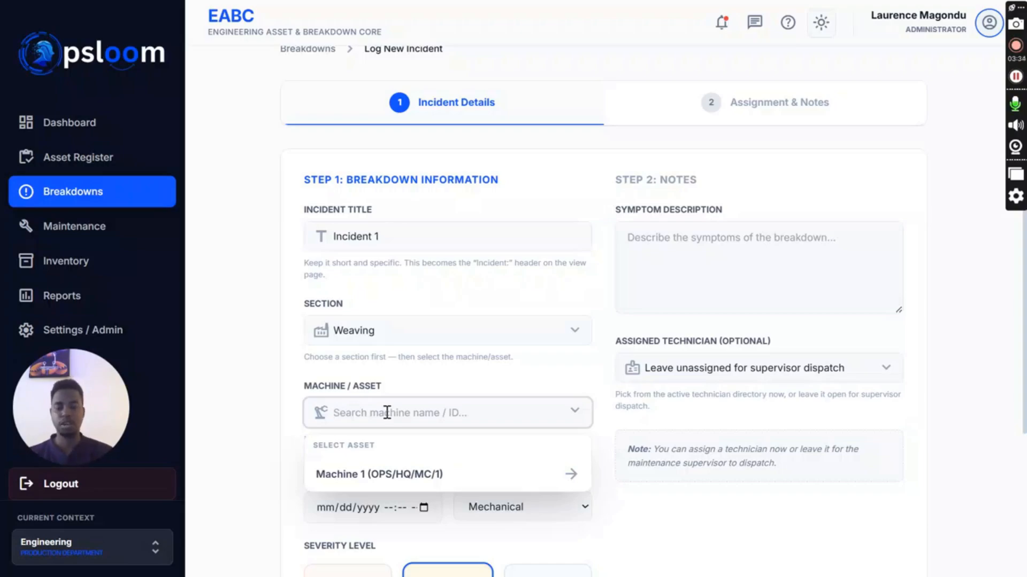
{"action": "type", "text": "machine 2"}
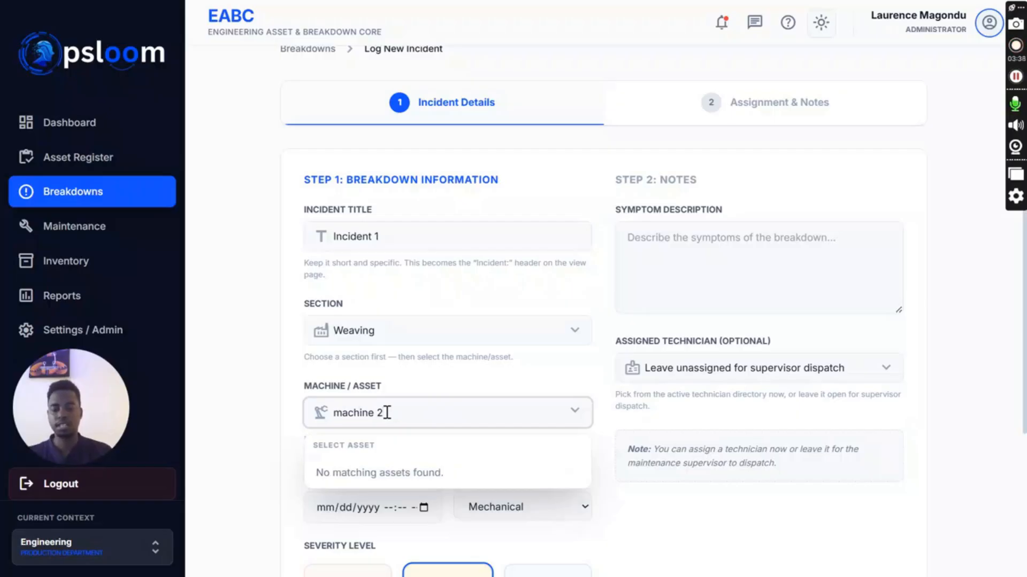
{"action": "key", "text": "BackSpace"}
{"action": "key", "text": "BackSpace"}
{"action": "key", "text": "BackSpace"}
{"action": "key", "text": "BackSpace"}
{"action": "key", "text": "BackSpace"}
{"action": "key", "text": "BackSpace"}
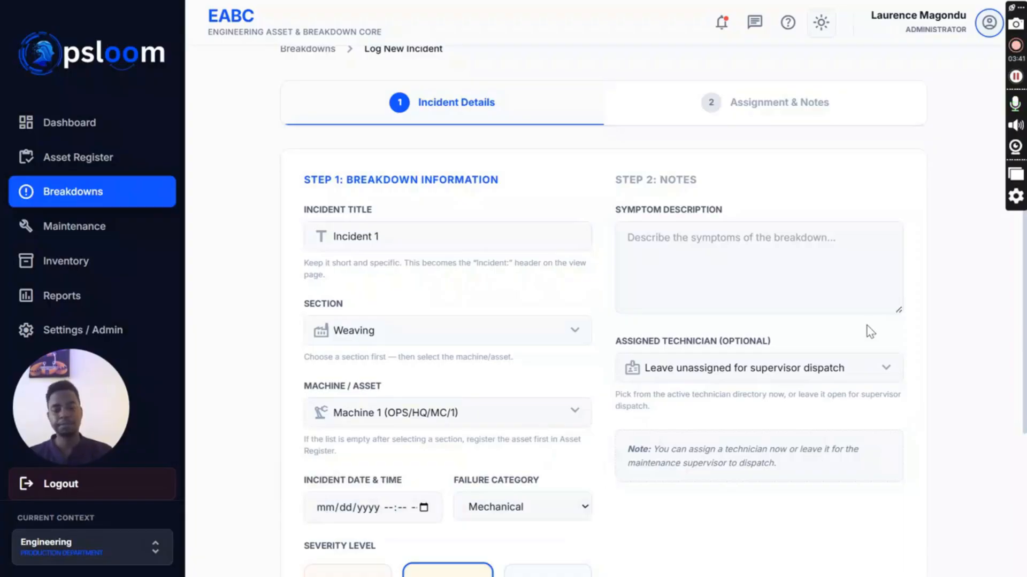
Set the incident date and time to 05/16/2026 02:00 PM
{"action": "scroll", "coordinate": [1002, 348], "scroll_direction": "down", "scroll_amount": 2}
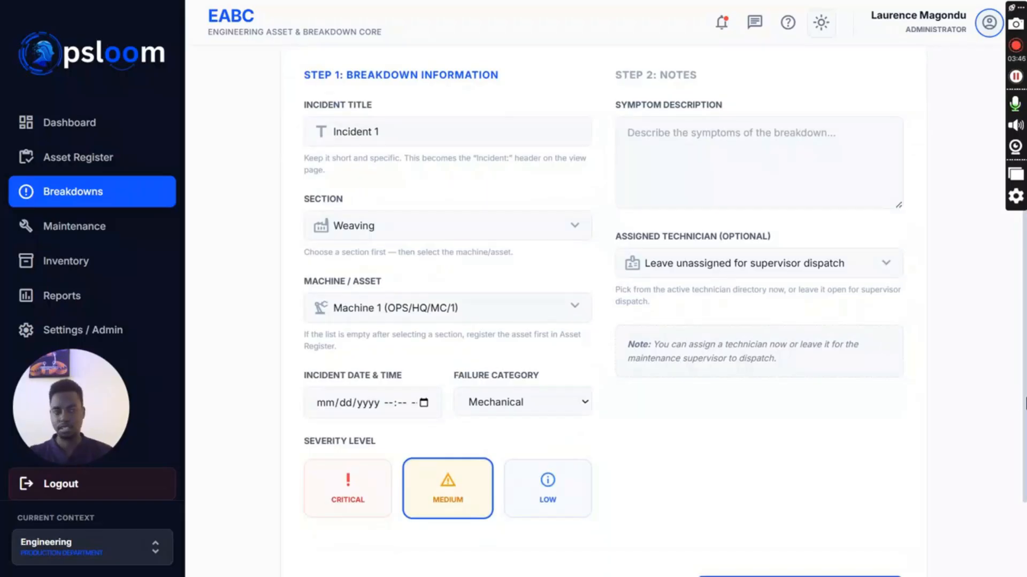
{"action": "left_click", "coordinate": [321, 406]}
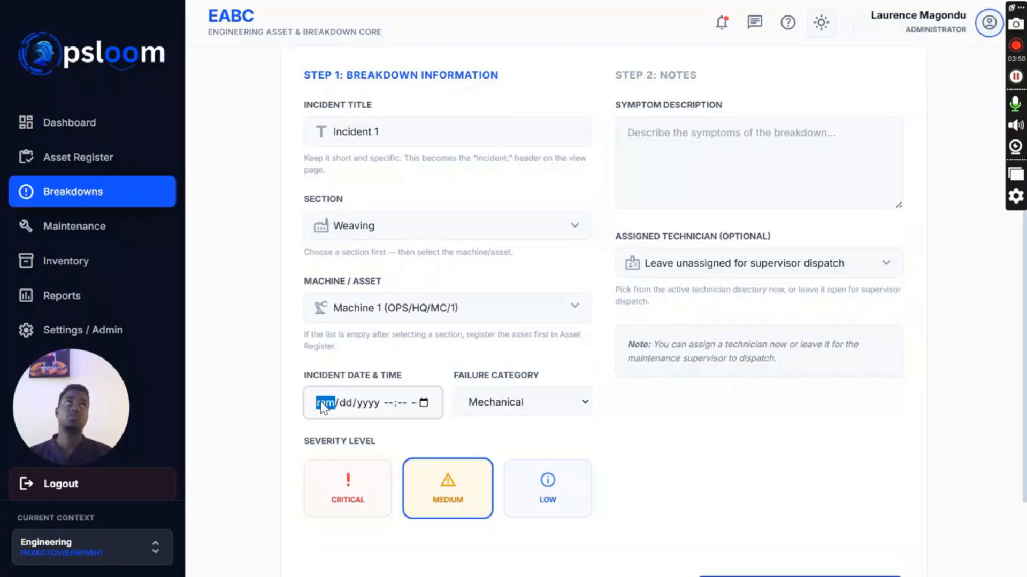
{"action": "type", "text": "05/"}
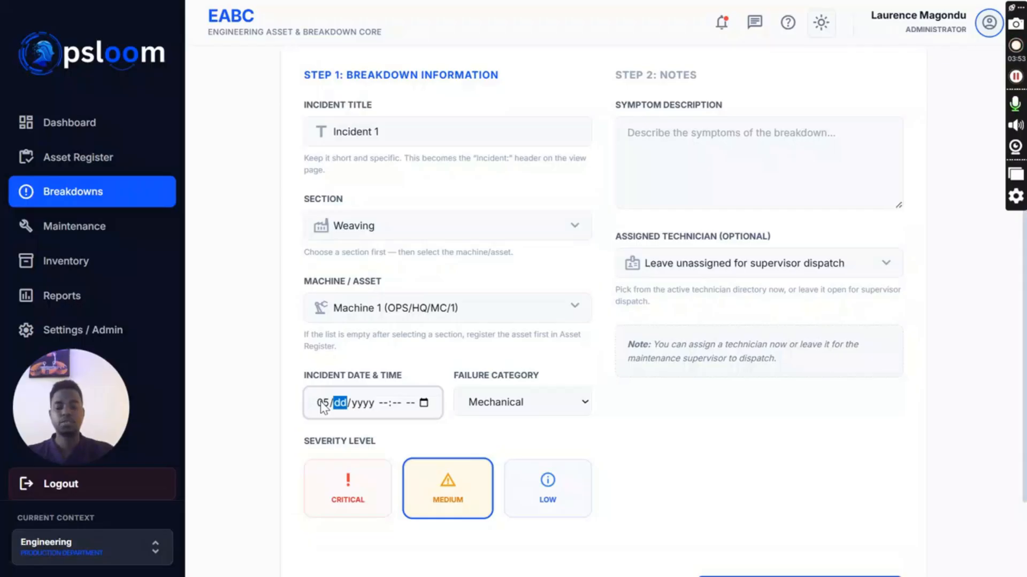
{"action": "type", "text": "16/"}
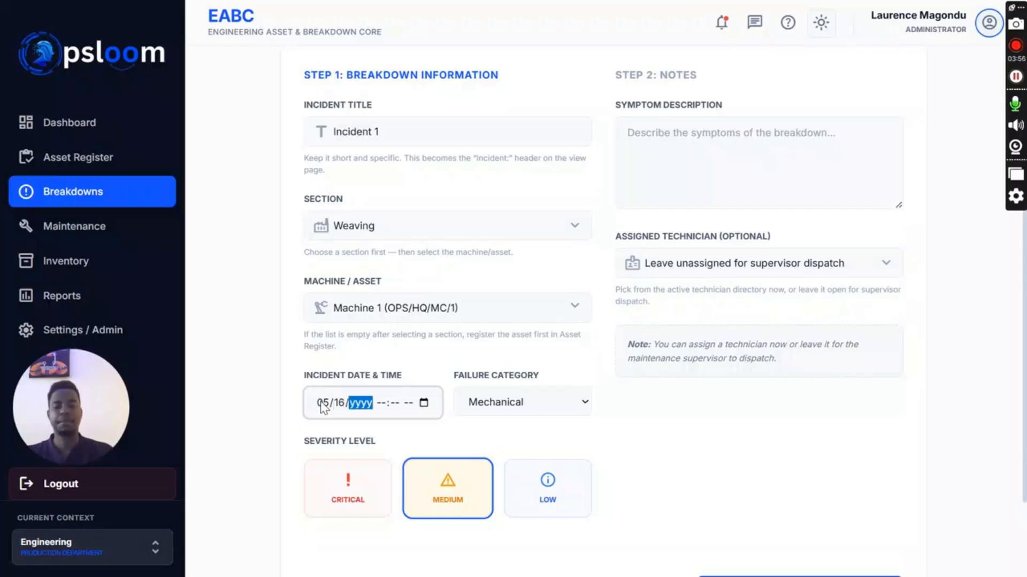
{"action": "type", "text": "2026"}
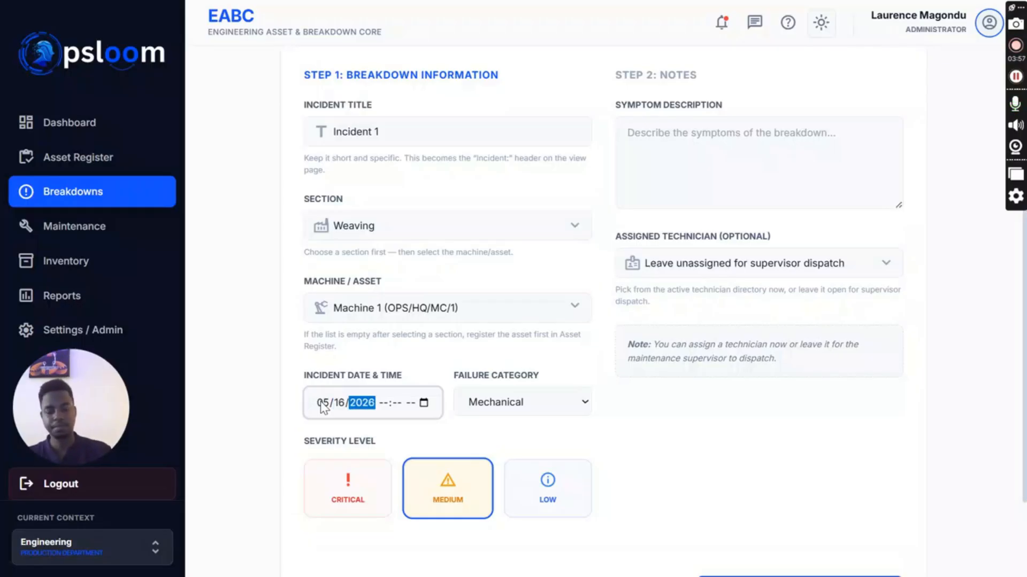
{"action": "key", "text": "Tab"}
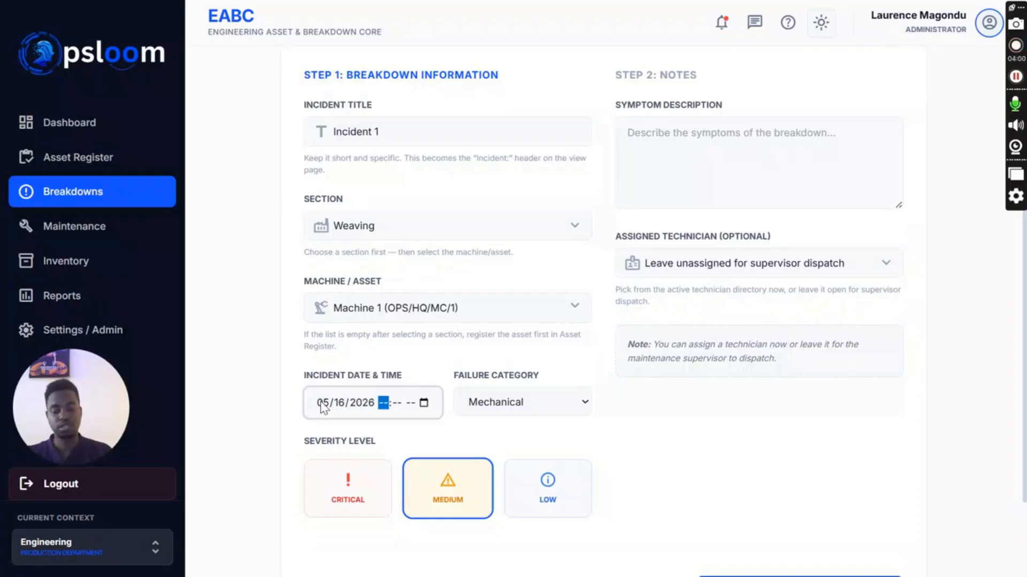
{"action": "type", "text": "02:"}
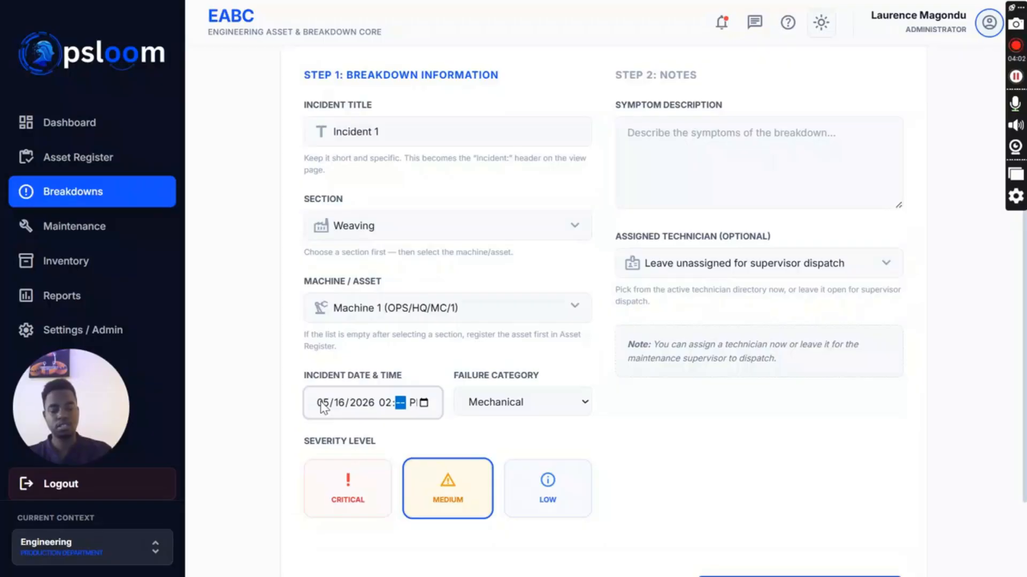
{"action": "type", "text": "00"}
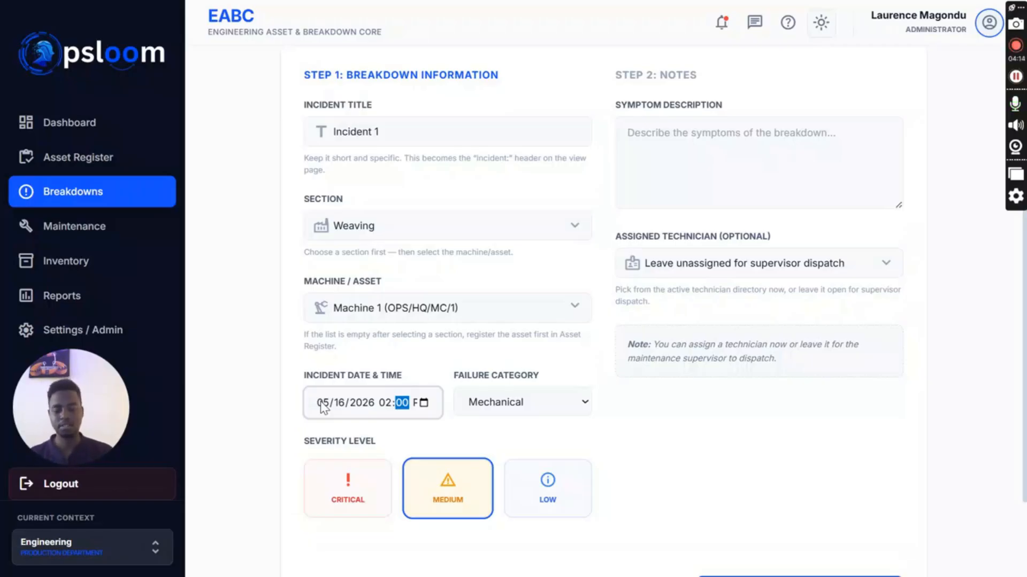
Set the failure category to Electrical and the severity level to Critical
{"action": "left_click", "coordinate": [505, 405]}
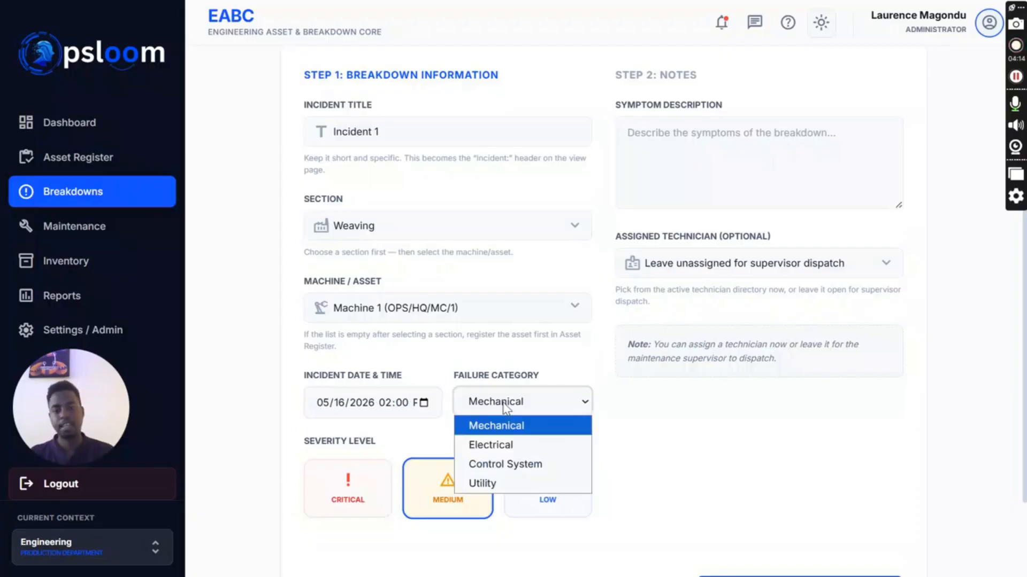
{"action": "left_click", "coordinate": [508, 445]}
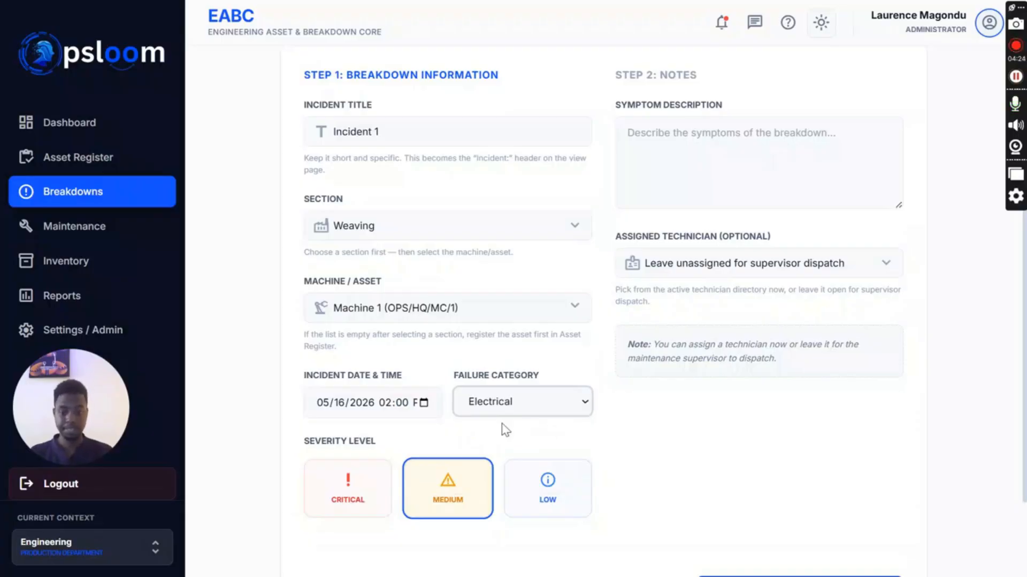
{"action": "left_click", "coordinate": [354, 491]}
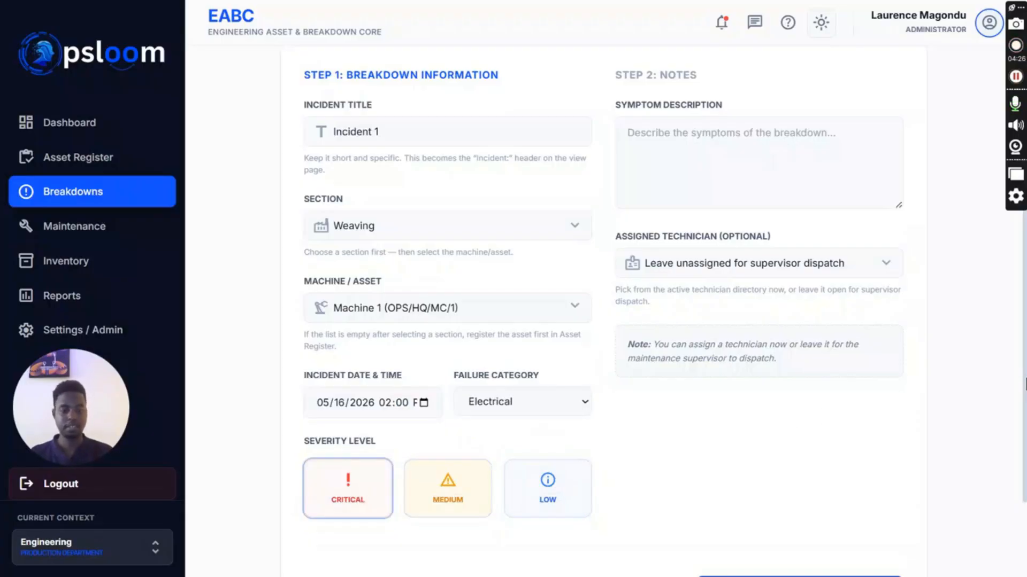
Enter the symptom description "The plug got into contact with water"
{"action": "scroll", "coordinate": [797, 428], "scroll_direction": "up", "scroll_amount": 2}
{"action": "left_click", "coordinate": [682, 213]}
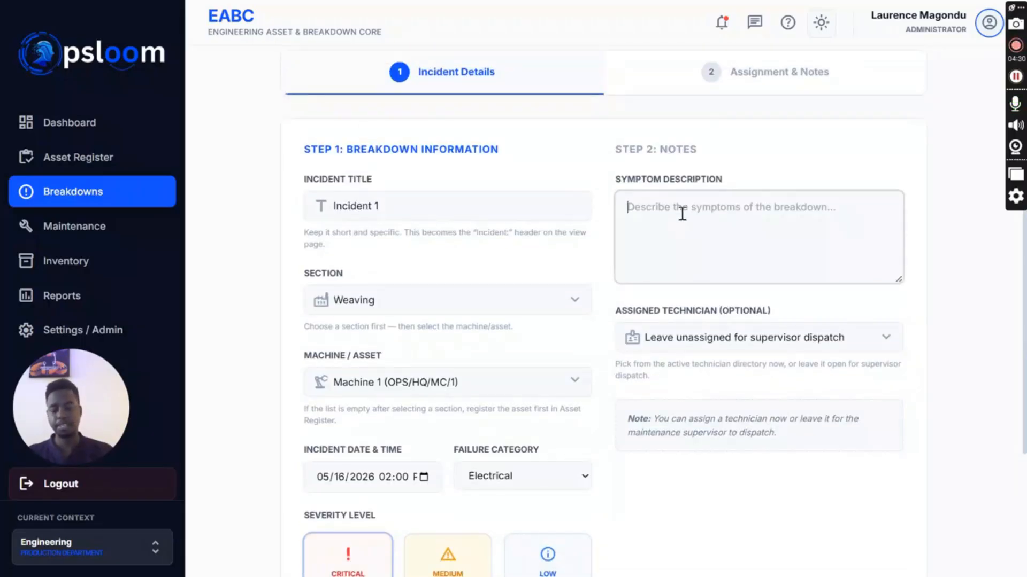
{"action": "type", "text": "The"}
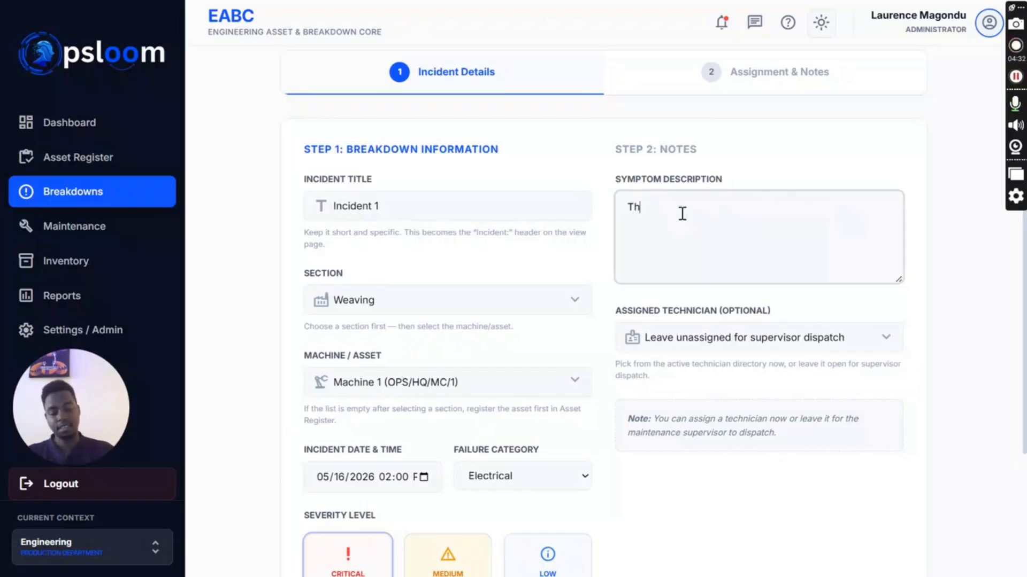
{"action": "key", "text": "BackSpace"}
{"action": "key", "text": "BackSpace"}
{"action": "key", "text": "BackSpace"}
{"action": "key", "text": "BackSpace"}
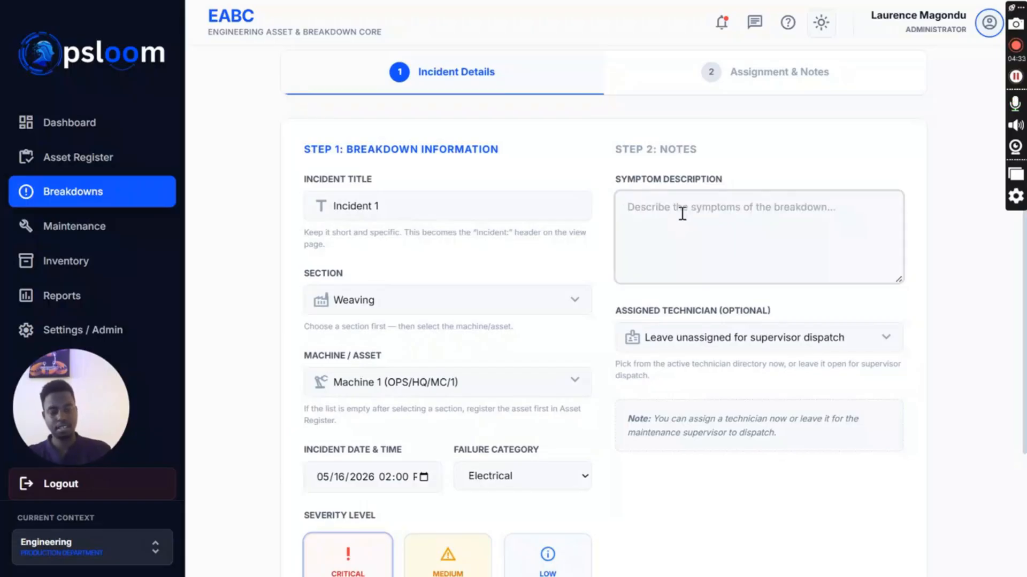
{"action": "type", "text": "The"}
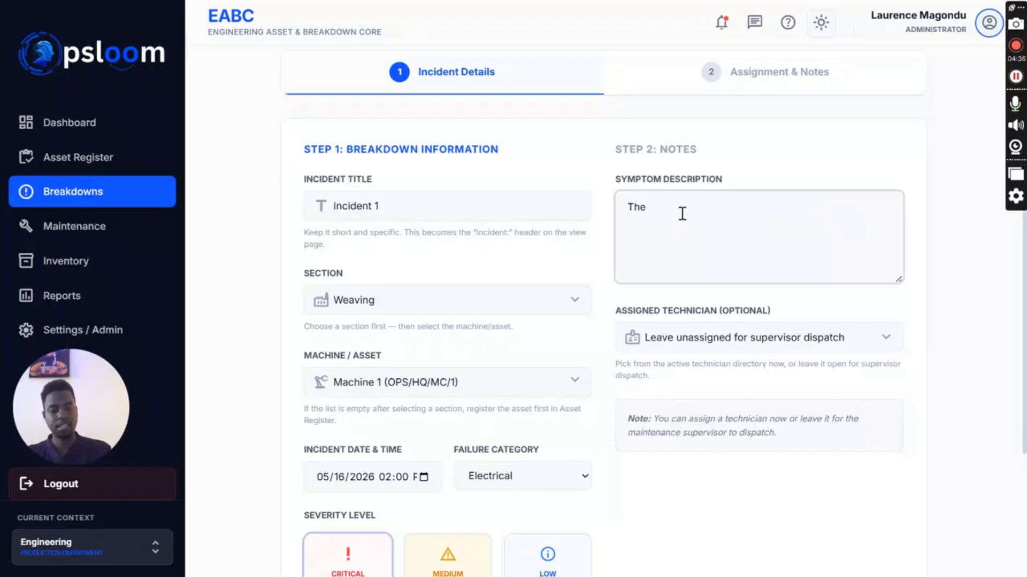
{"action": "type", "text": " plug"}
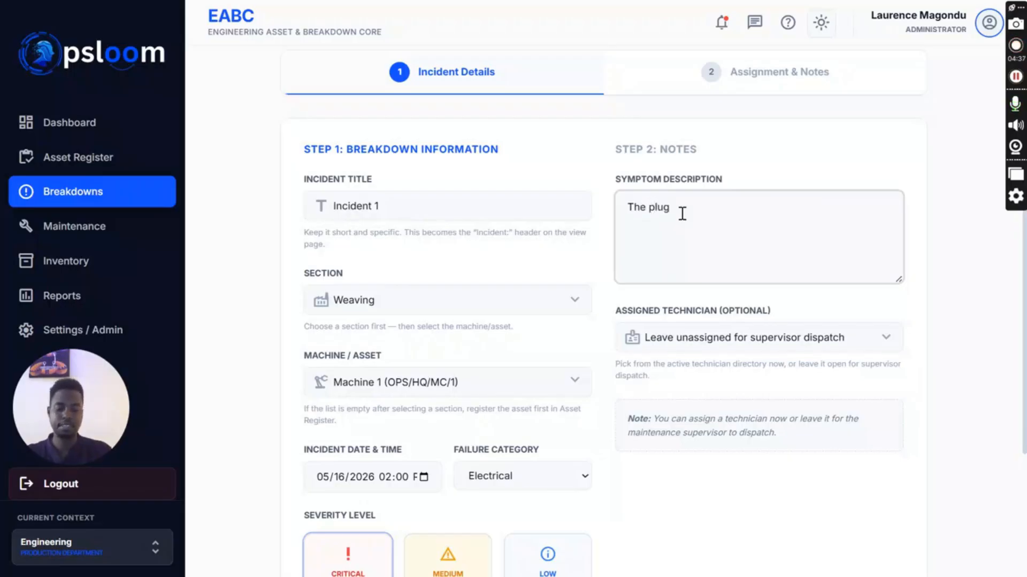
{"action": "type", "text": " got into "}
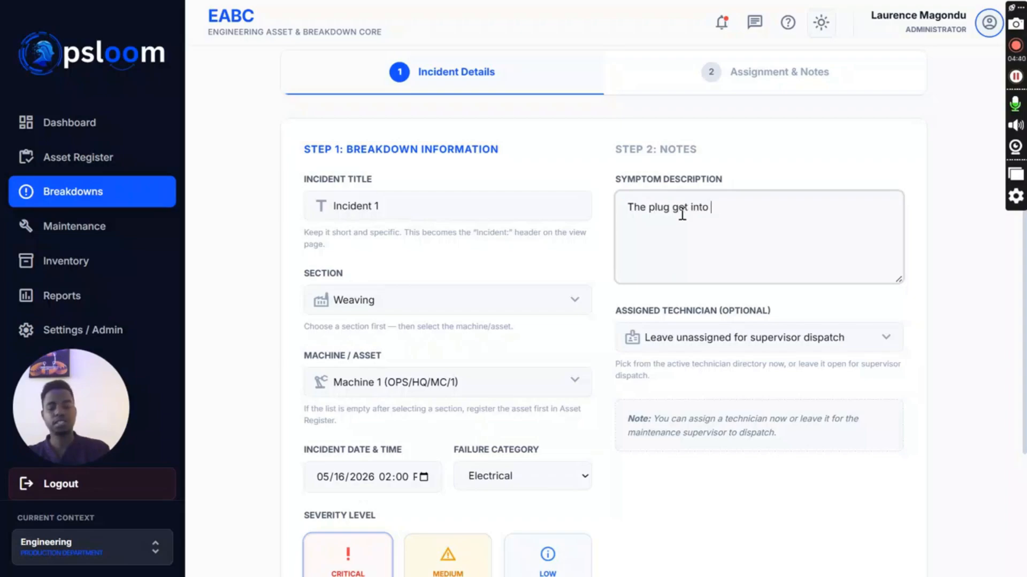
{"action": "type", "text": "contact wi"}
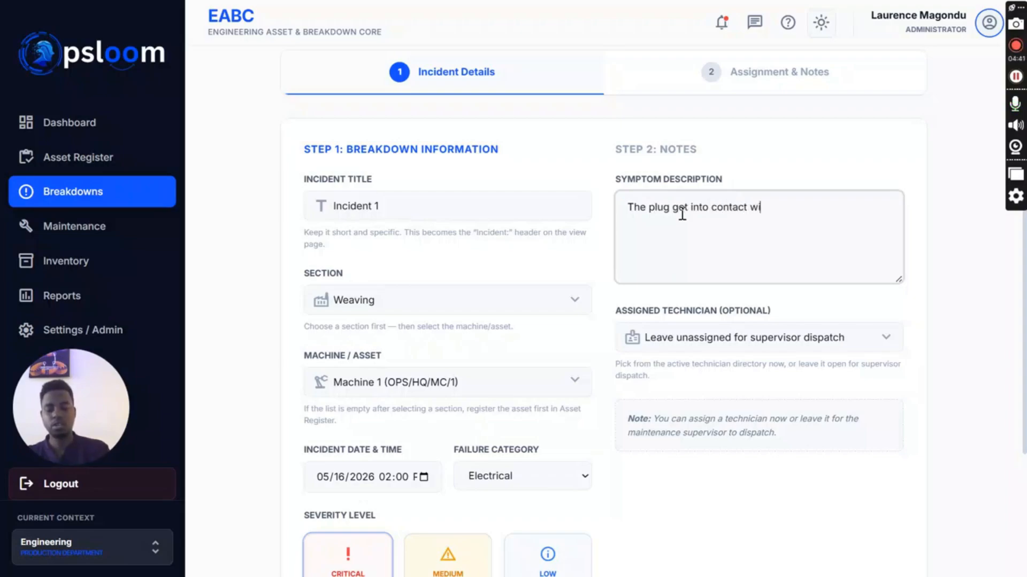
{"action": "type", "text": "th water"}
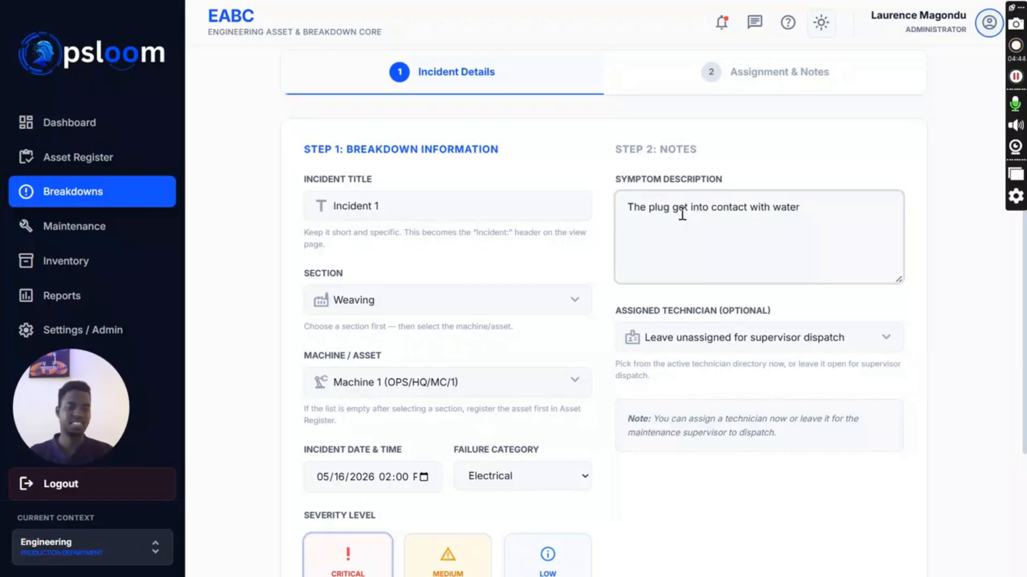
Assign the electrical technician from the technician directory to the breakdown
{"action": "left_click", "coordinate": [732, 346]}
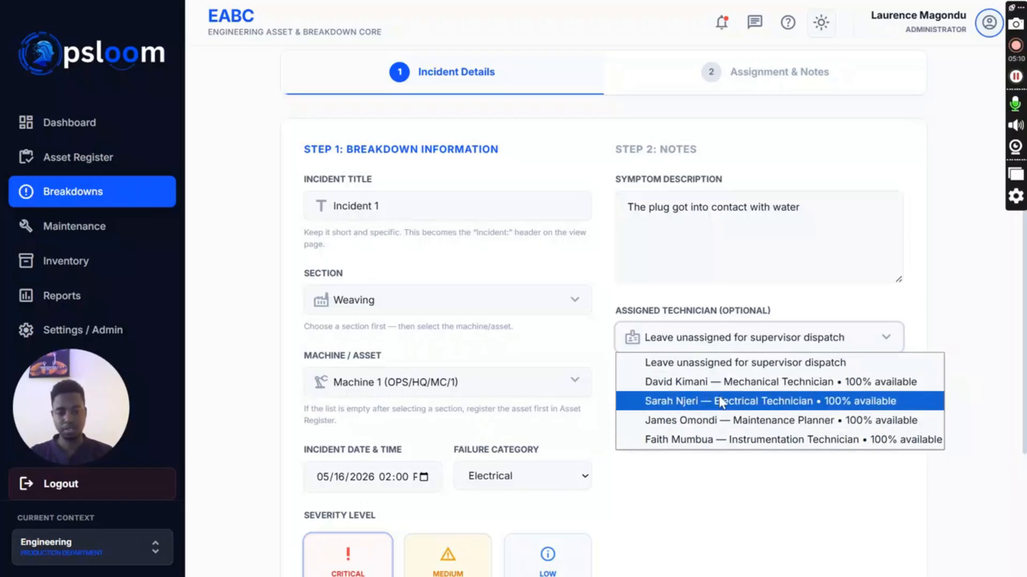
{"action": "left_click", "coordinate": [748, 402]}
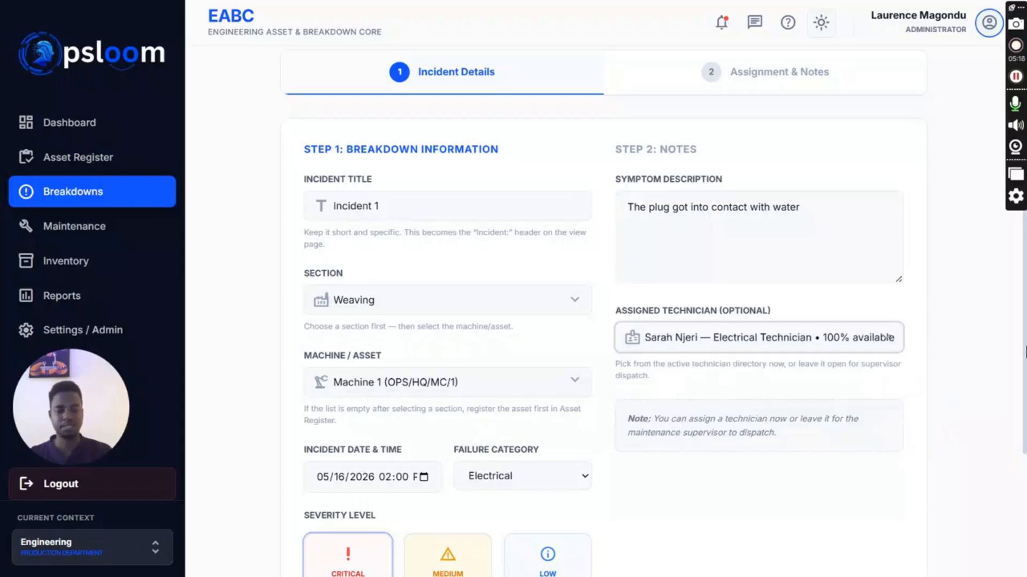
{"action": "scroll", "coordinate": [1014, 481], "scroll_direction": "down", "scroll_amount": 4}
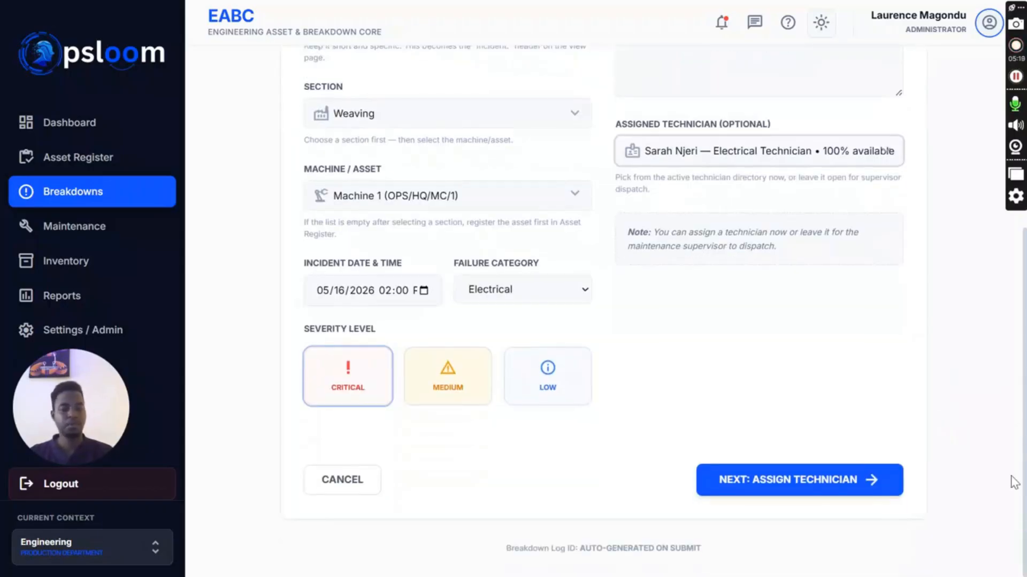
Proceed to the technician assignment stage and change the lead technician to the mechanical technician from the recommended technicians
{"action": "left_click", "coordinate": [814, 488]}
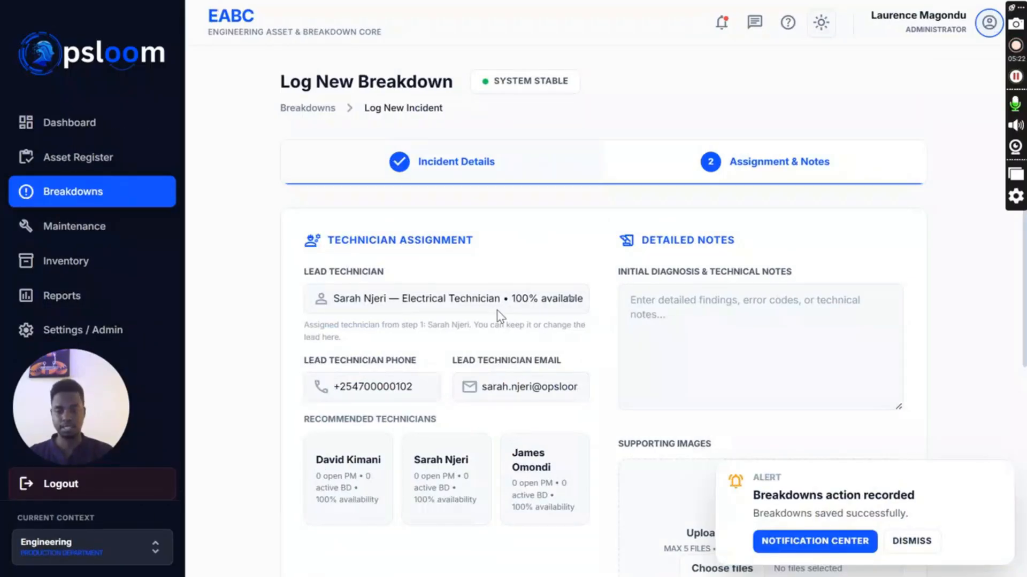
{"action": "left_click", "coordinate": [925, 546]}
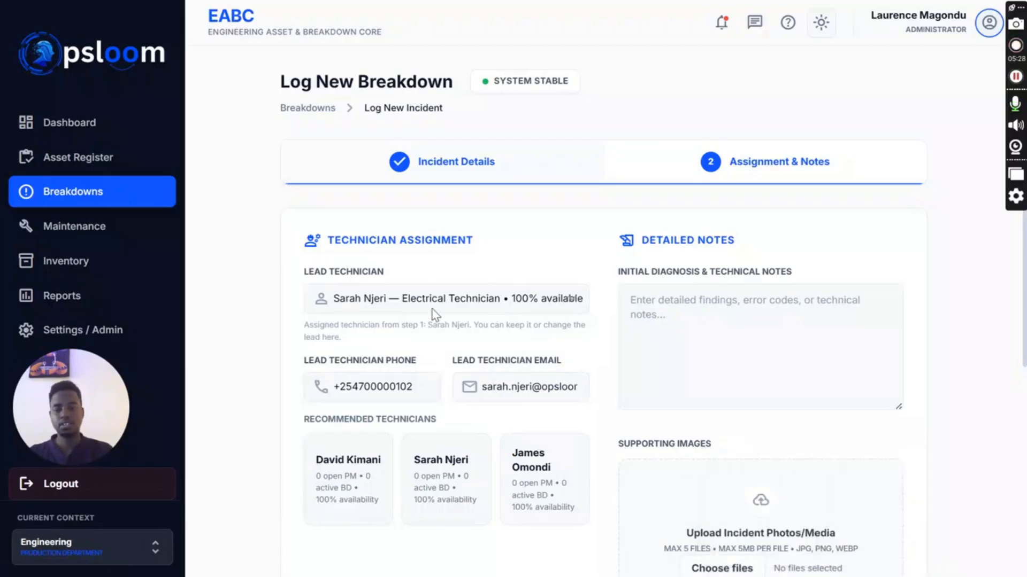
{"action": "left_click", "coordinate": [407, 303]}
{"action": "left_click", "coordinate": [412, 302]}
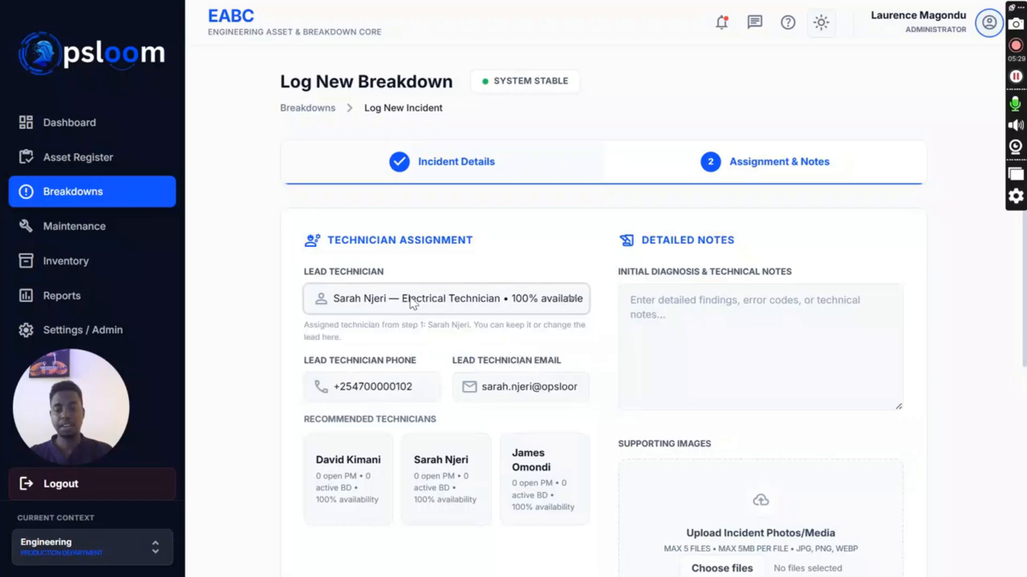
{"action": "scroll", "coordinate": [1023, 374], "scroll_direction": "down", "scroll_amount": 1}
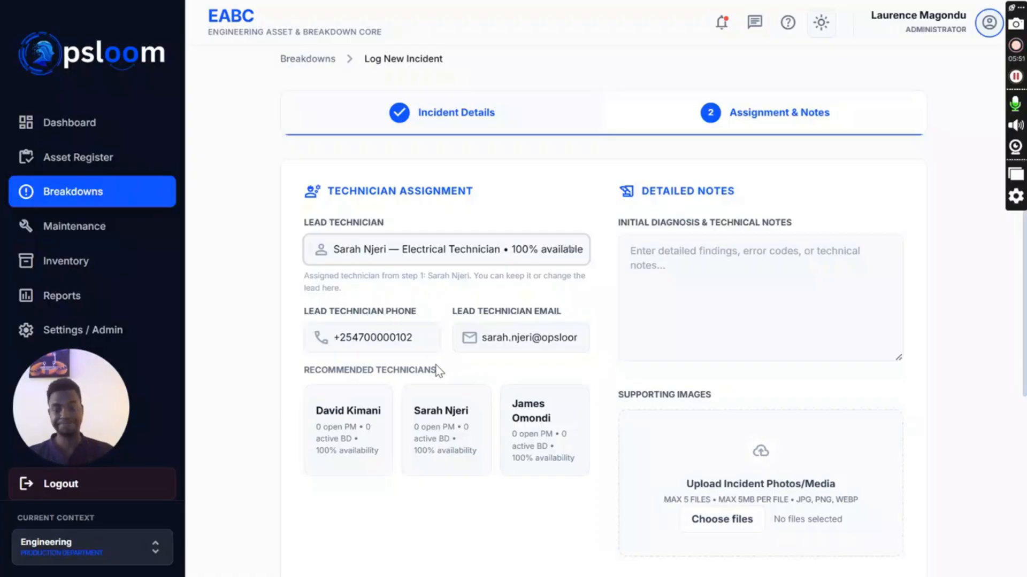
{"action": "left_click", "coordinate": [353, 436]}
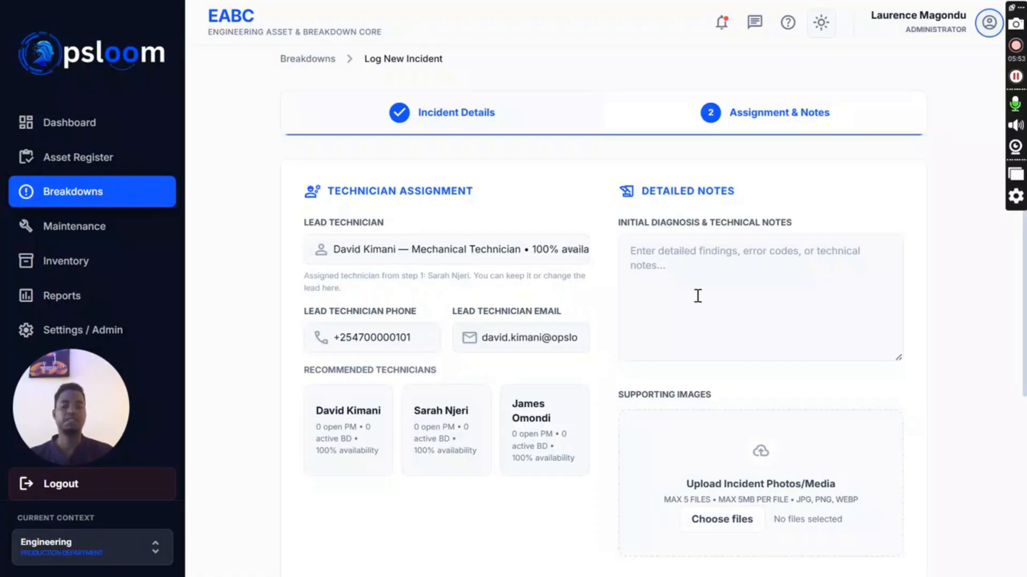
Enter "Broken motor" as the initial diagnosis and technical notes
{"action": "left_click", "coordinate": [694, 253]}
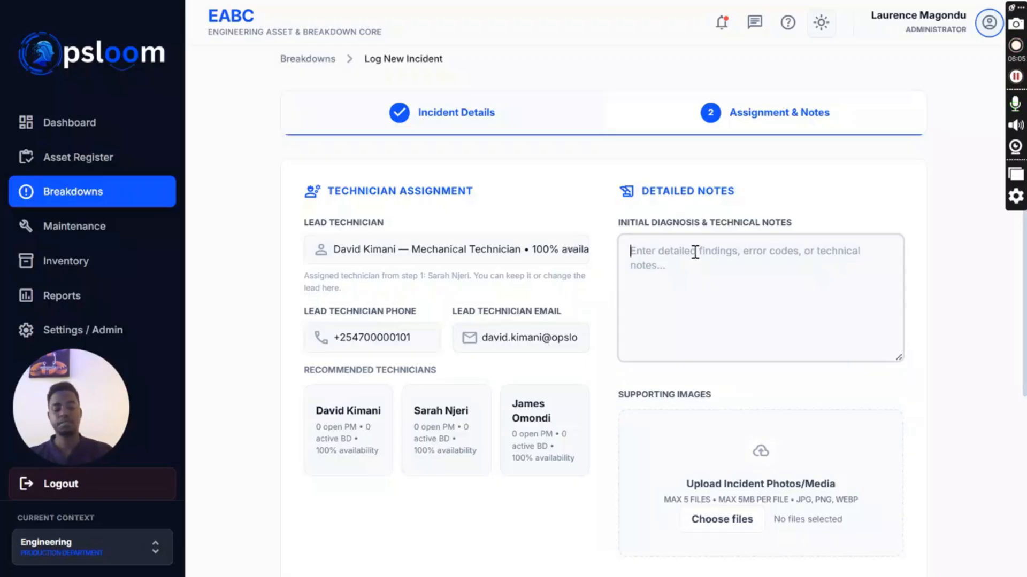
{"action": "type", "text": "Broken mo"}
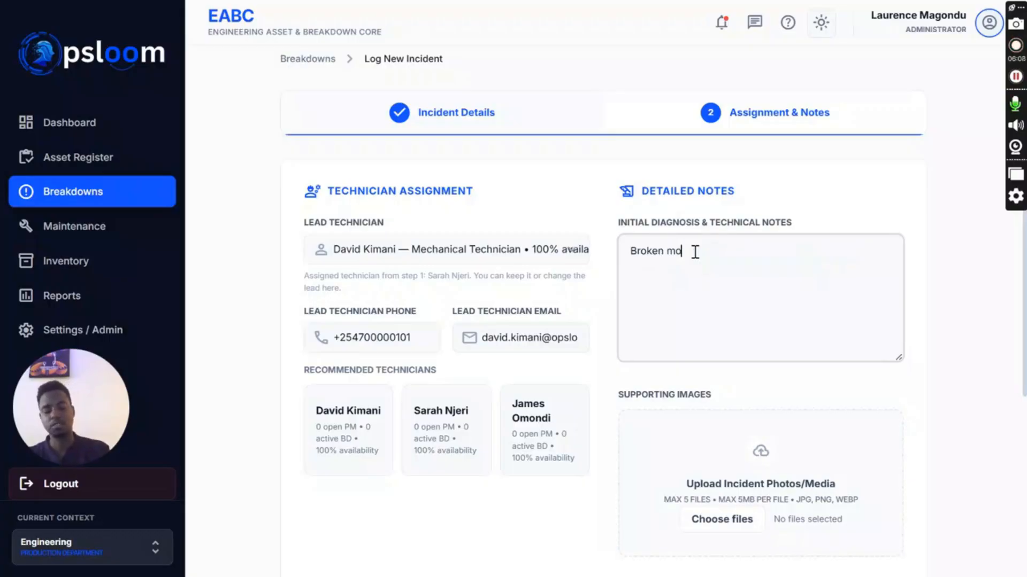
{"action": "type", "text": "tor"}
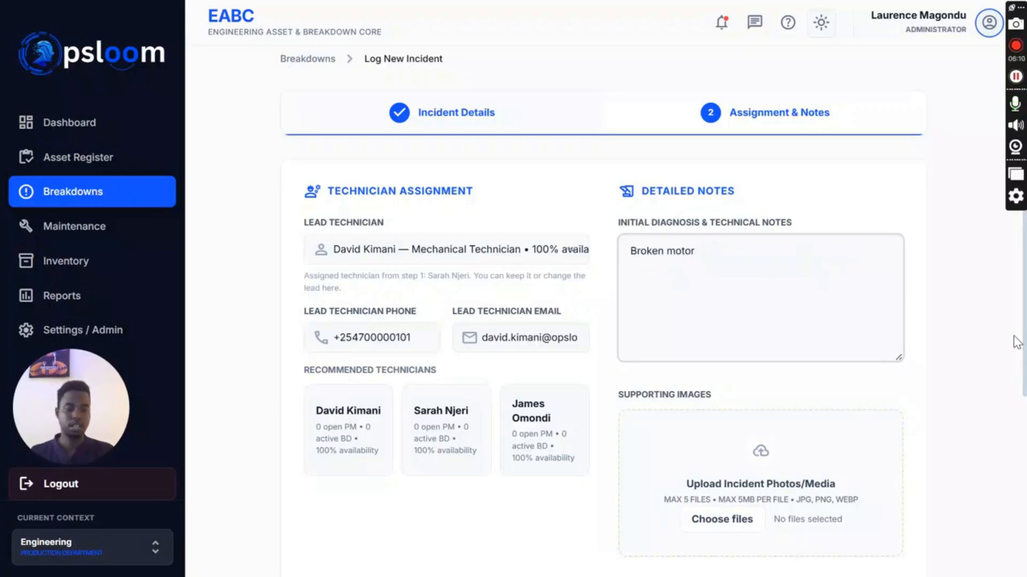
Attach the charger, iron box and switch pictures from the EABC img folder as supporting images
{"action": "scroll", "coordinate": [834, 434], "scroll_direction": "down", "scroll_amount": 3}
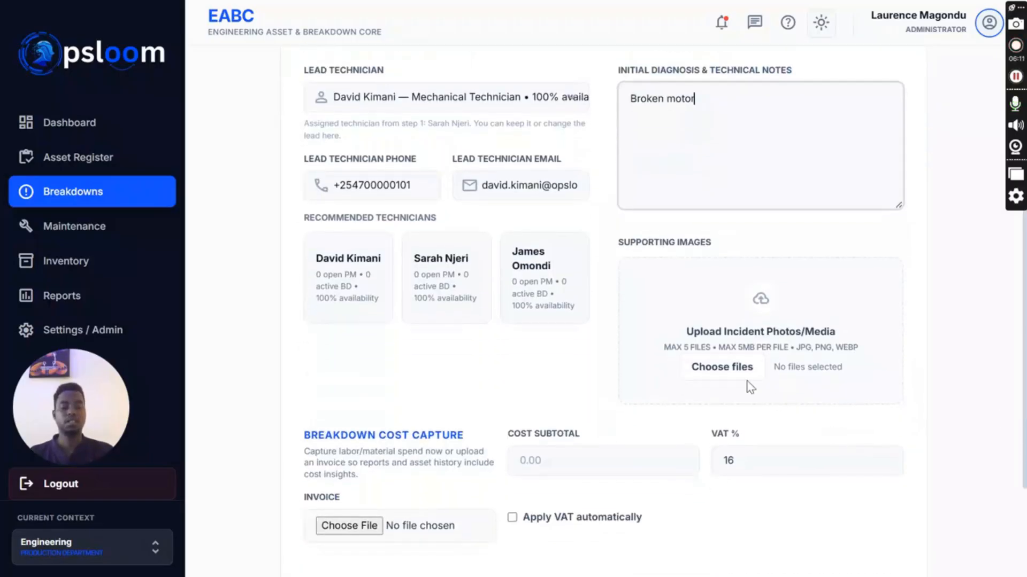
{"action": "left_click", "coordinate": [713, 370]}
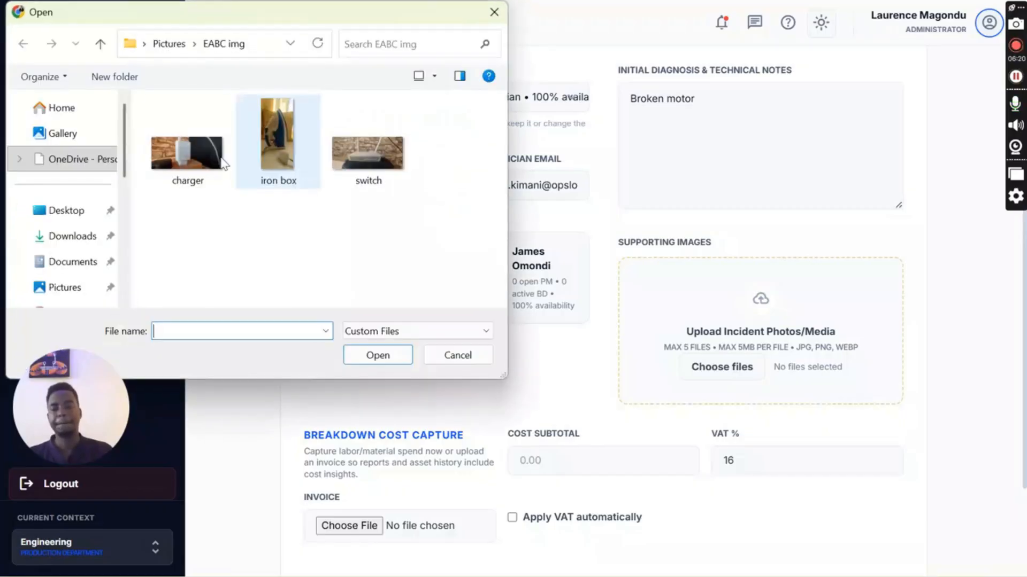
{"action": "left_click_drag", "start_coordinate": [426, 199], "coordinate": [147, 96]}
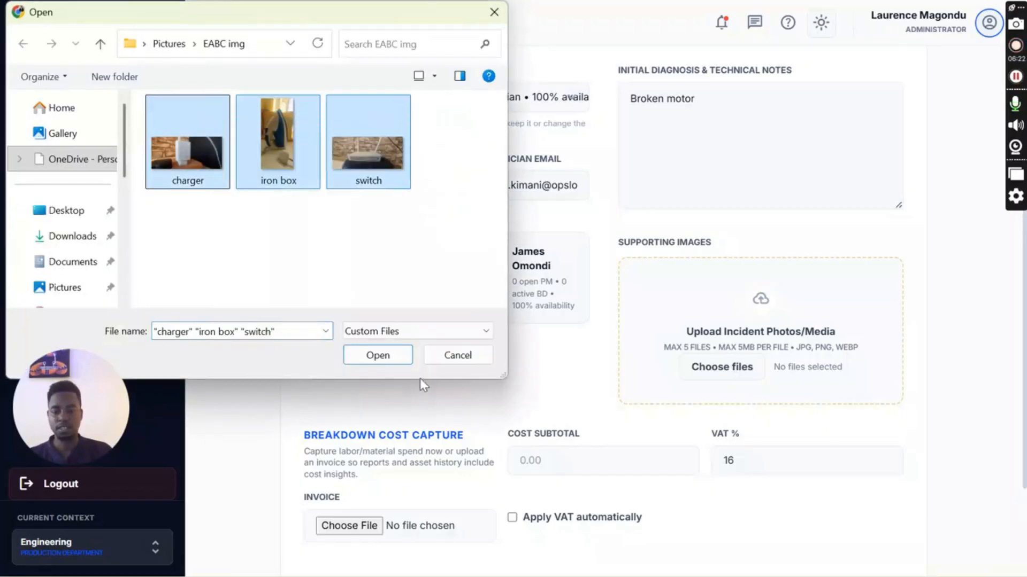
{"action": "left_click", "coordinate": [378, 356]}
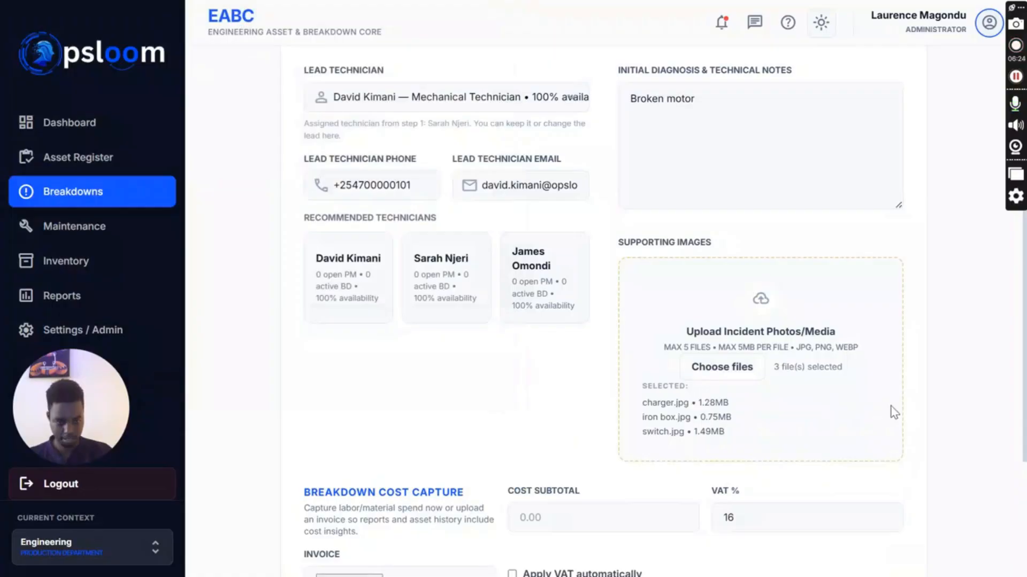
Set the breakdown cost subtotal to 5000 and enable automatic VAT
{"action": "scroll", "coordinate": [723, 366], "scroll_direction": "down", "scroll_amount": 3}
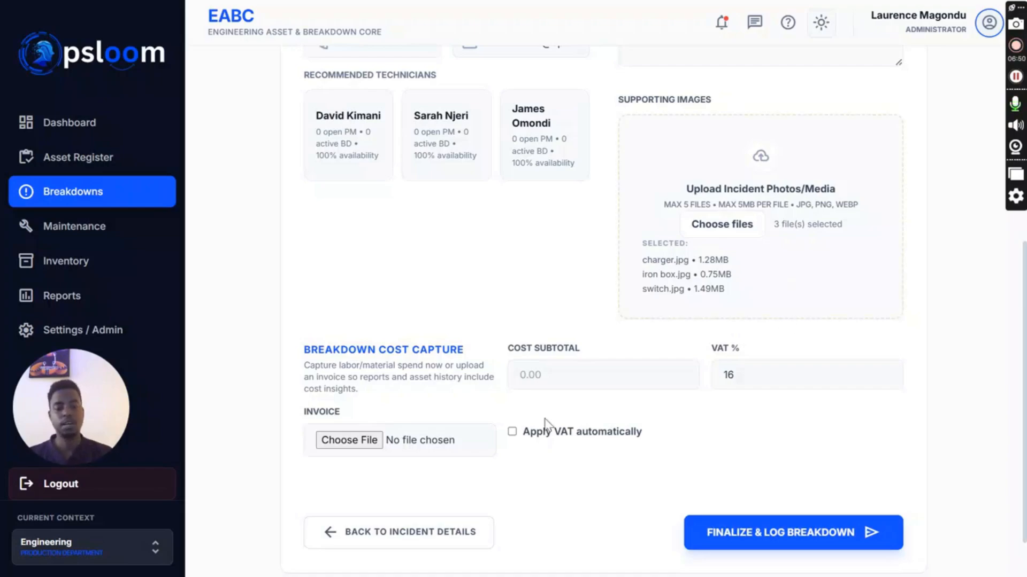
{"action": "left_click", "coordinate": [558, 388]}
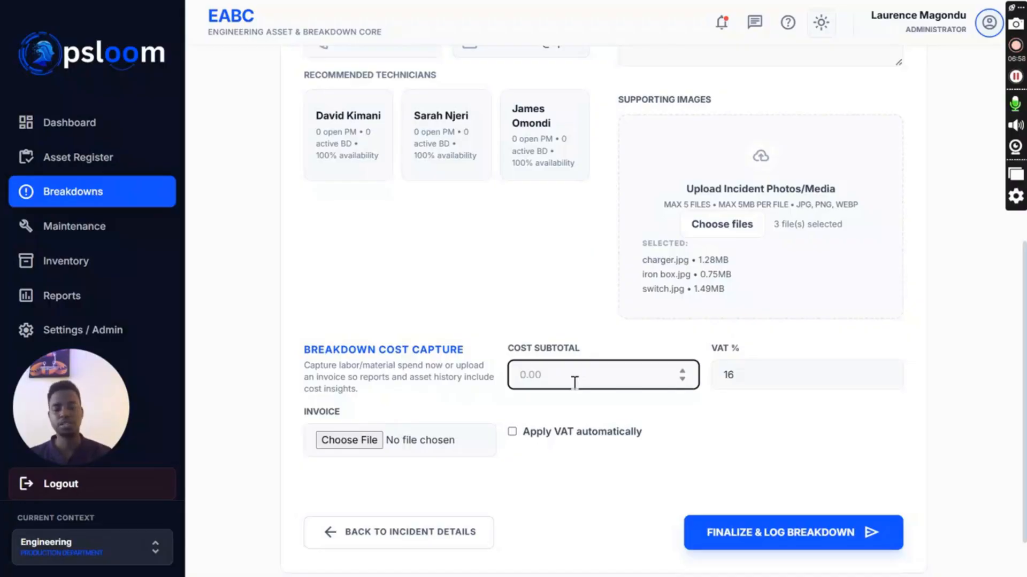
{"action": "type", "text": "5000"}
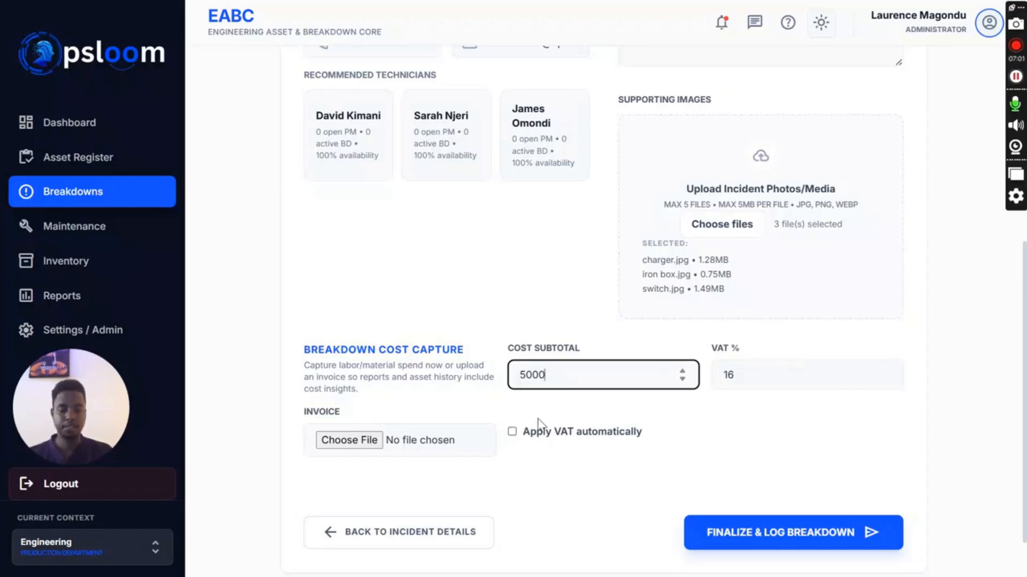
{"action": "left_click", "coordinate": [512, 432]}
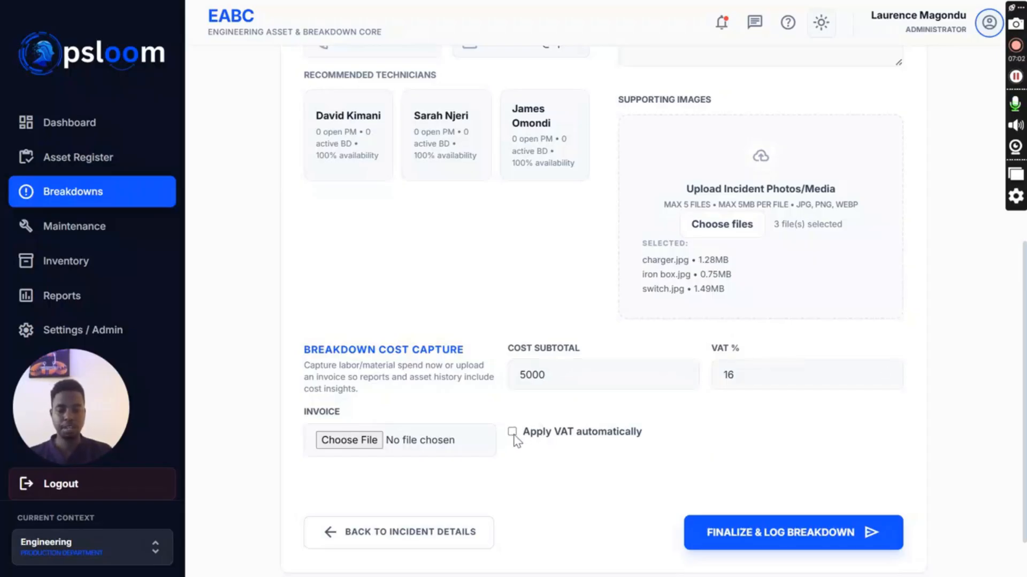
Finalize and log the breakdown, choosing to perform a Root Cause Analysis, and dismiss the alert
{"action": "left_click", "coordinate": [804, 545]}
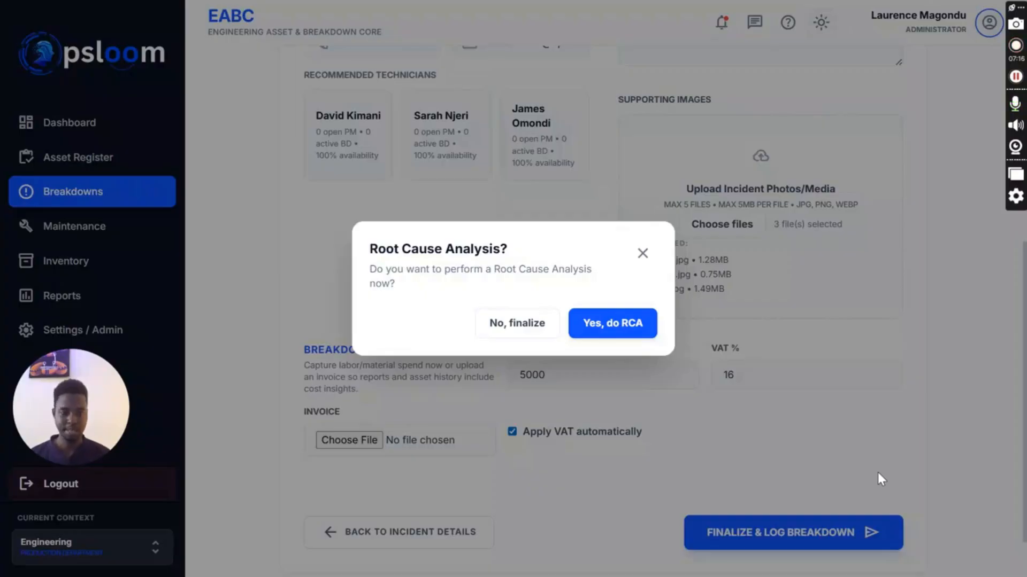
{"action": "left_click", "coordinate": [619, 333]}
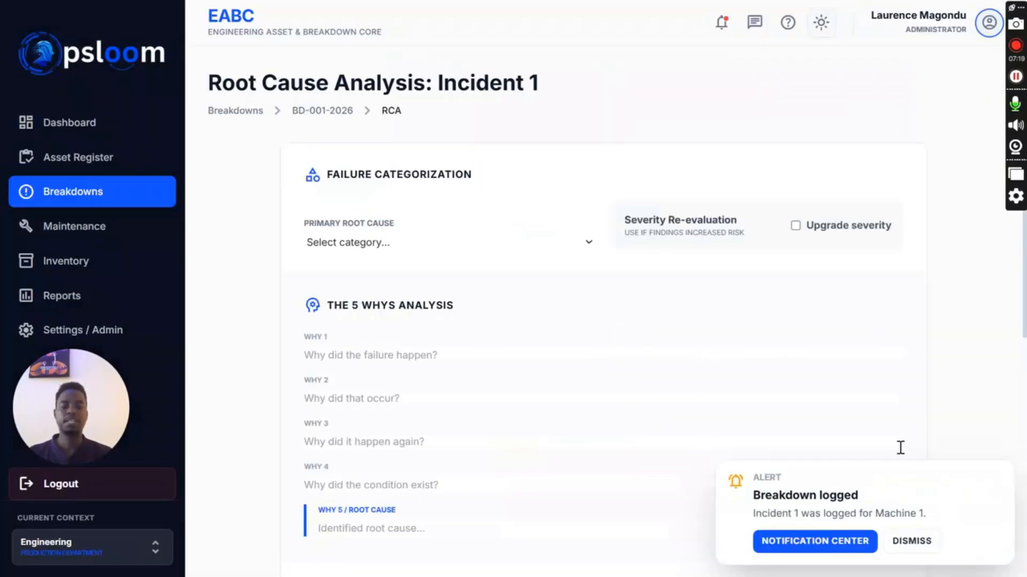
{"action": "left_click", "coordinate": [902, 540]}
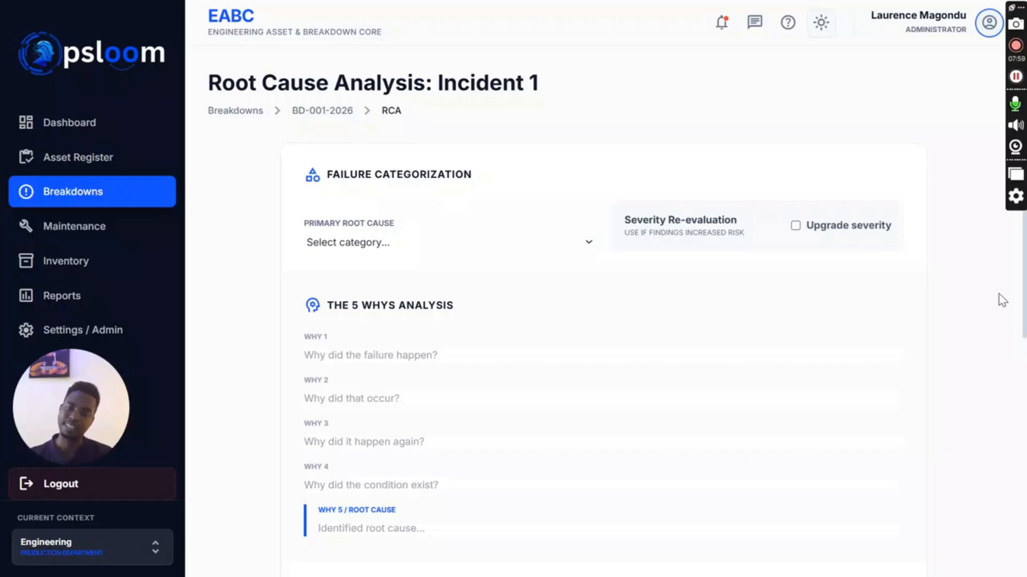
Set the primary root cause of the incident to Electrical Surge/Fault
{"action": "left_click", "coordinate": [448, 245]}
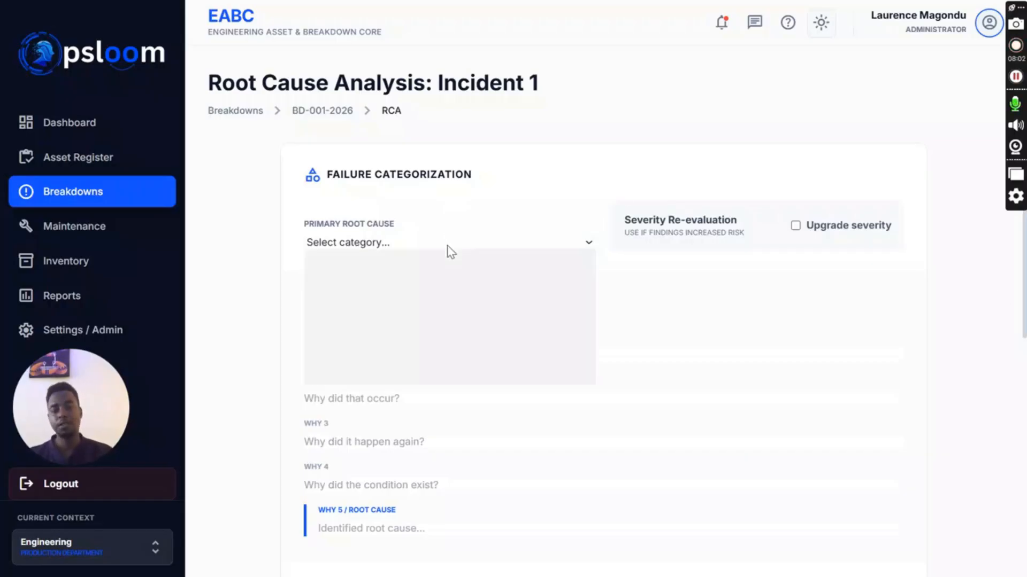
{"action": "left_click", "coordinate": [413, 296]}
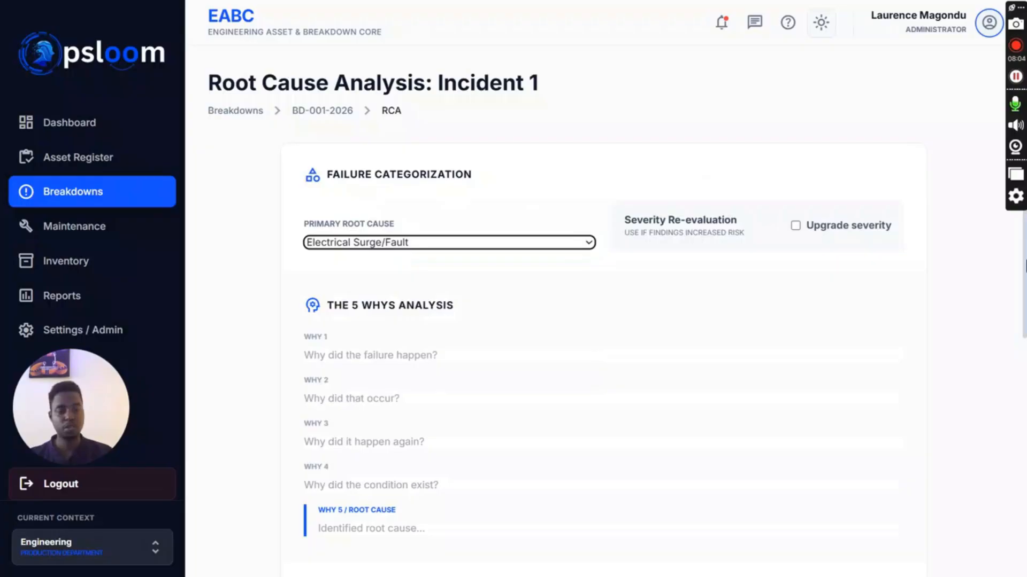
Fill in Why 1 to Why 4 with "Electrical failure", "Lack of guard", "Lack of funds" and "All the above"
{"action": "scroll", "coordinate": [812, 171], "scroll_direction": "down", "scroll_amount": 2}
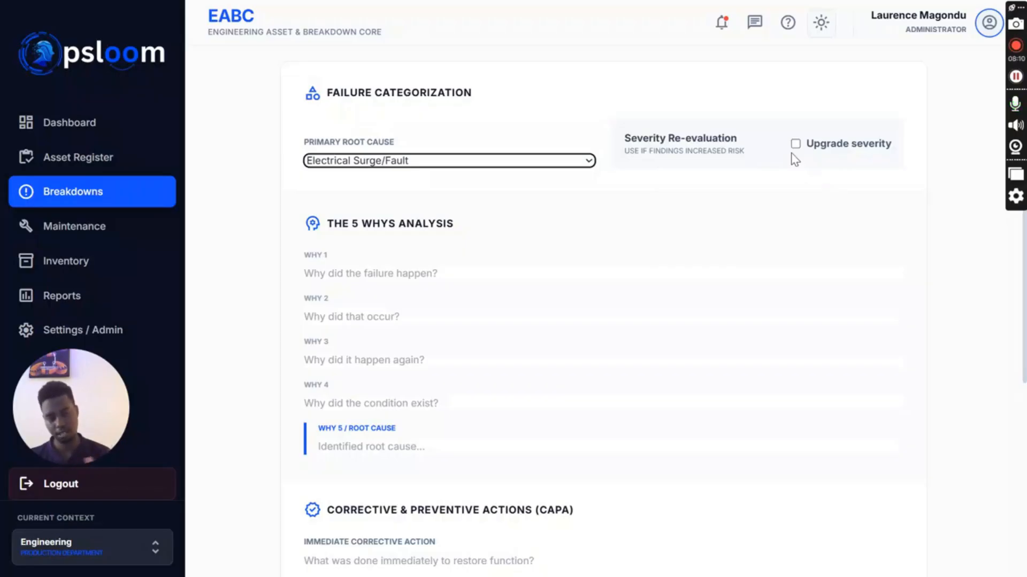
{"action": "scroll", "coordinate": [711, 221], "scroll_direction": "down", "scroll_amount": 1}
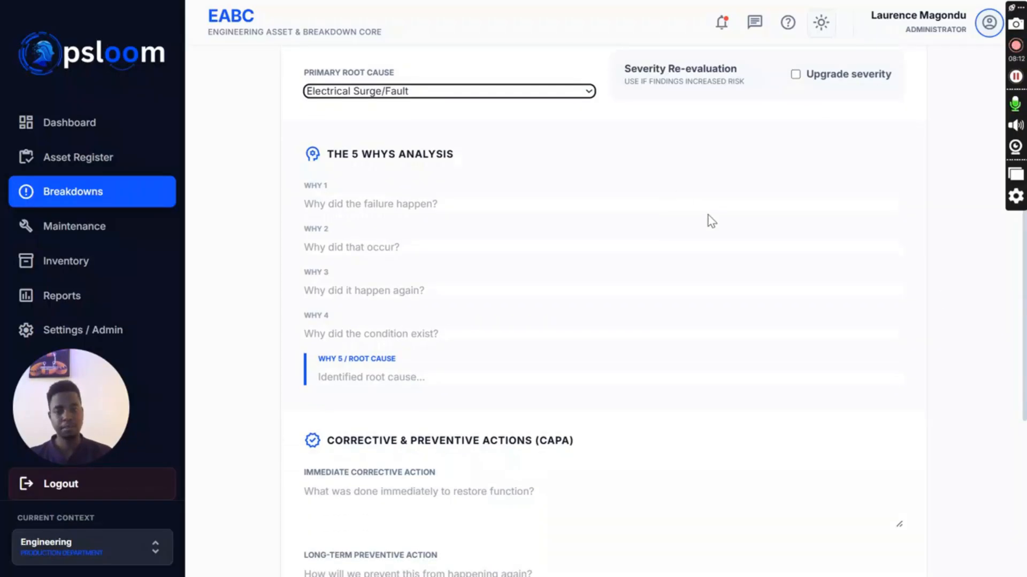
{"action": "left_click", "coordinate": [393, 203]}
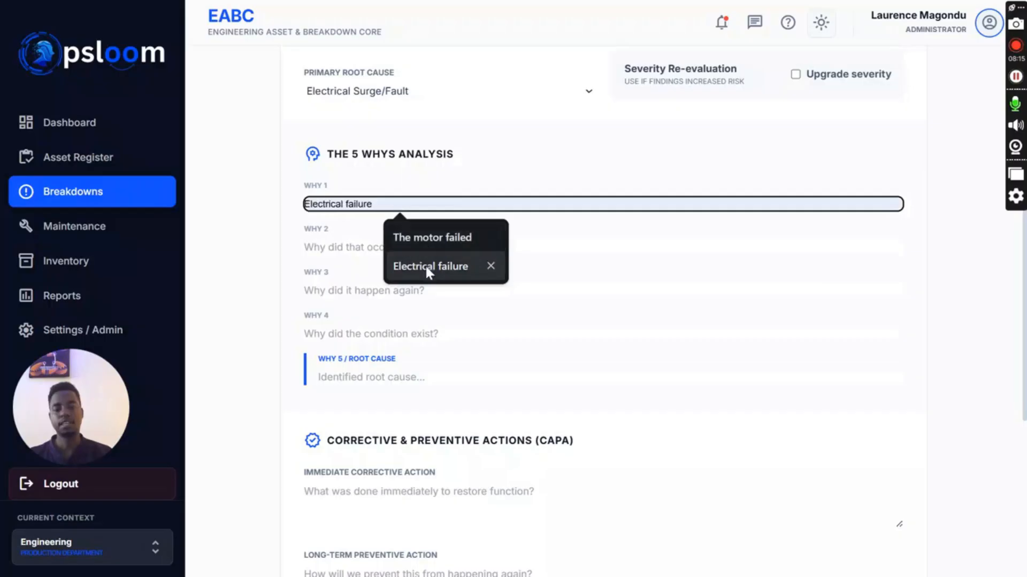
{"action": "left_click", "coordinate": [426, 267]}
{"action": "left_click", "coordinate": [350, 246]}
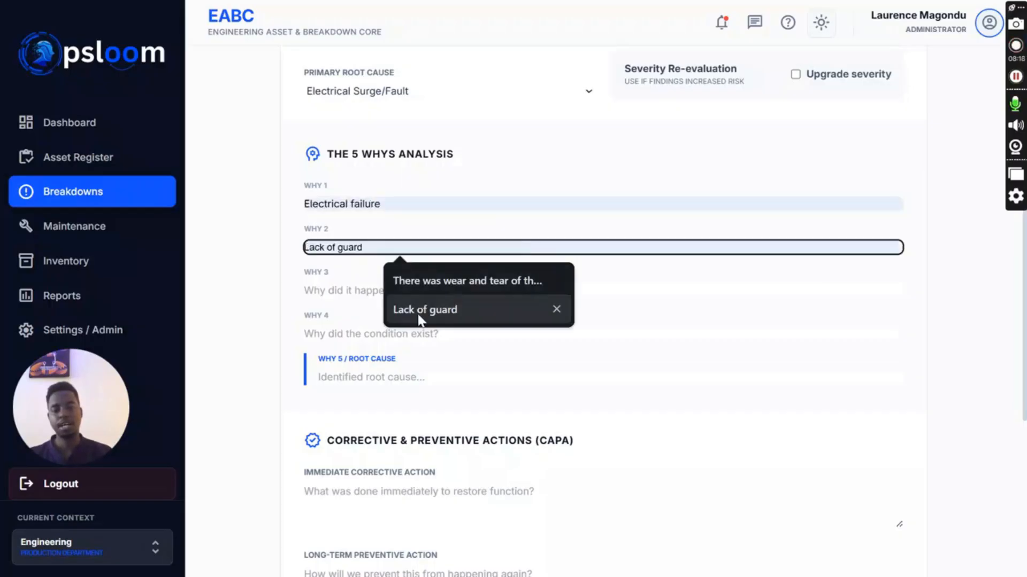
{"action": "left_click", "coordinate": [420, 313]}
{"action": "left_click", "coordinate": [347, 291]}
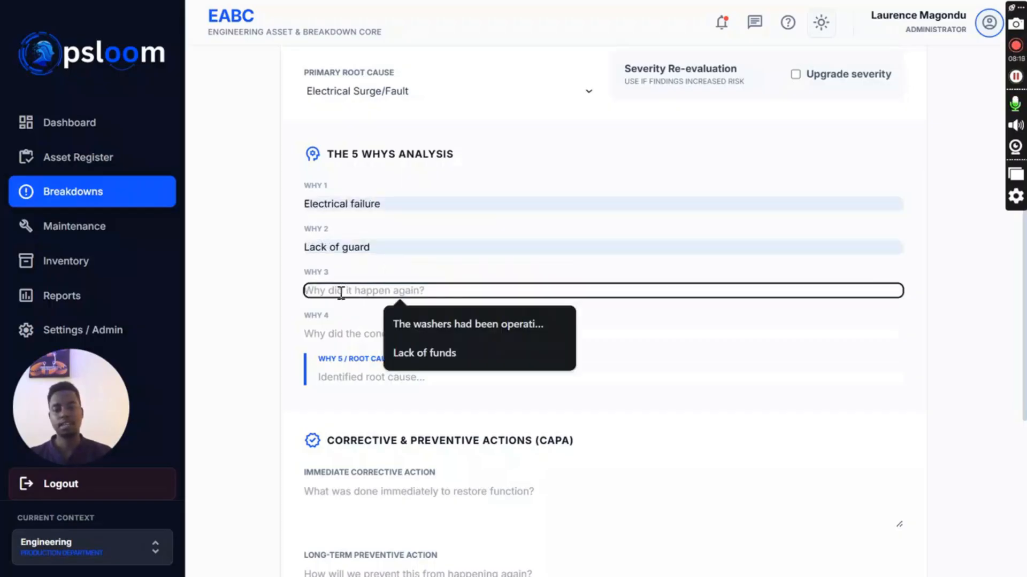
{"action": "left_click", "coordinate": [459, 353]}
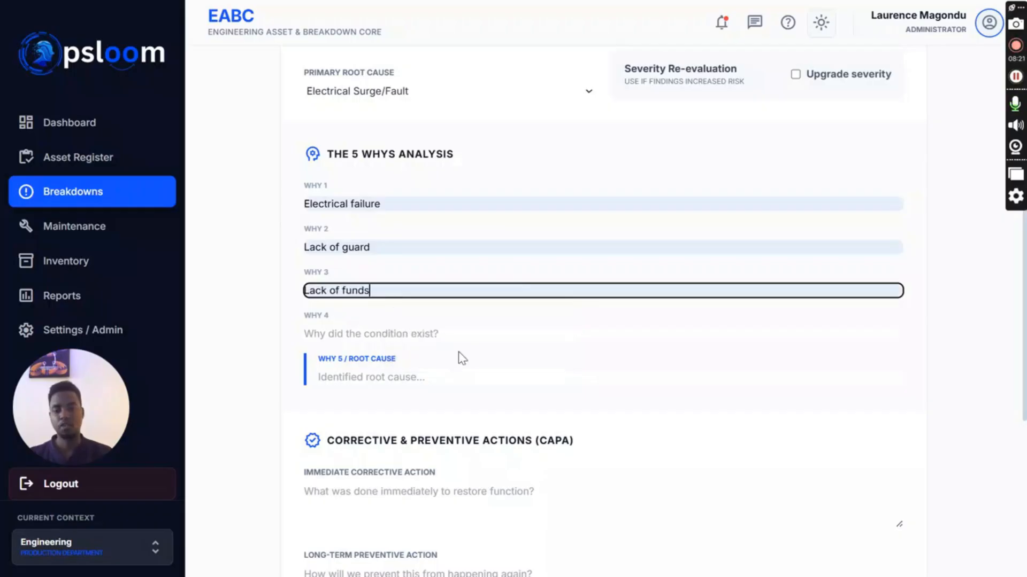
{"action": "left_click", "coordinate": [359, 332]}
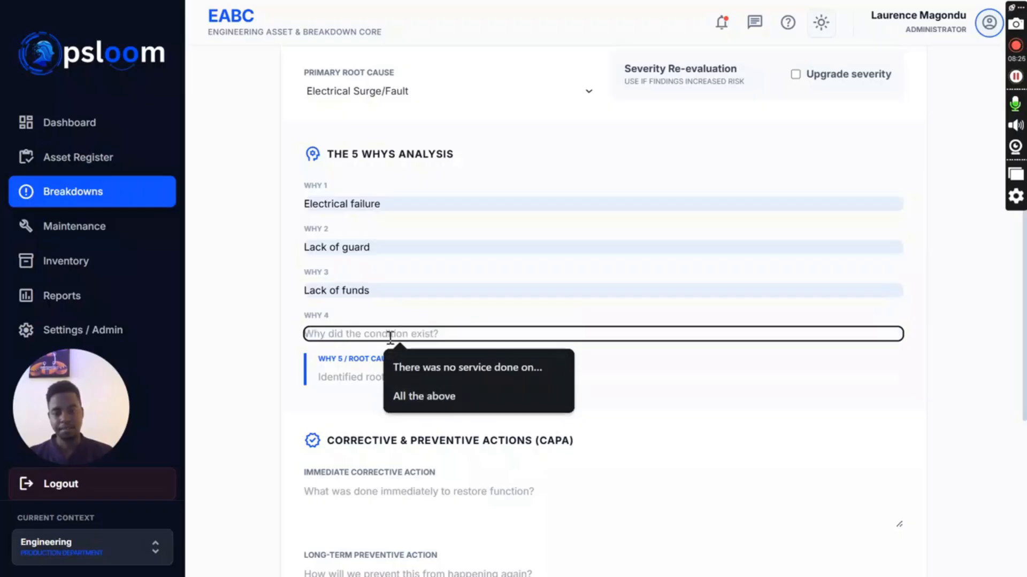
{"action": "left_click", "coordinate": [227, 328]}
{"action": "left_click", "coordinate": [363, 336]}
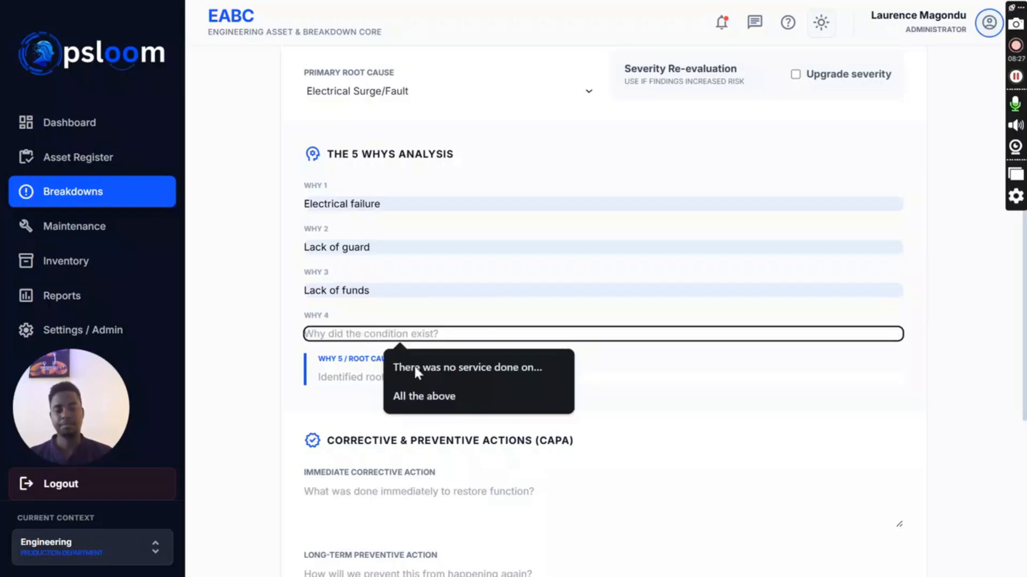
{"action": "left_click", "coordinate": [449, 402]}
Enter "Poor maintenance" as the Why 5 root cause
{"action": "left_click", "coordinate": [382, 376]}
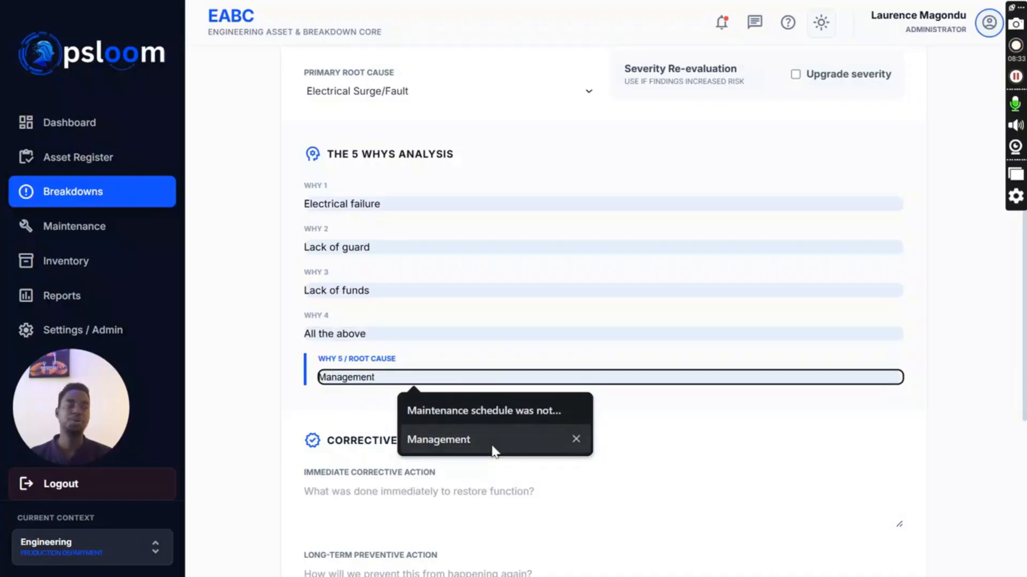
{"action": "left_click", "coordinate": [376, 379]}
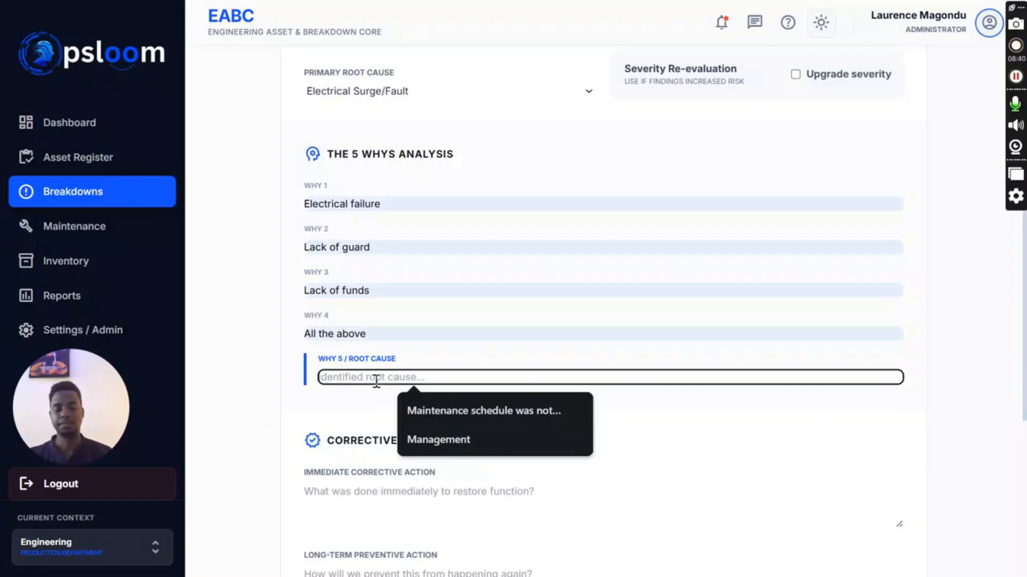
{"action": "type", "text": "Poor "}
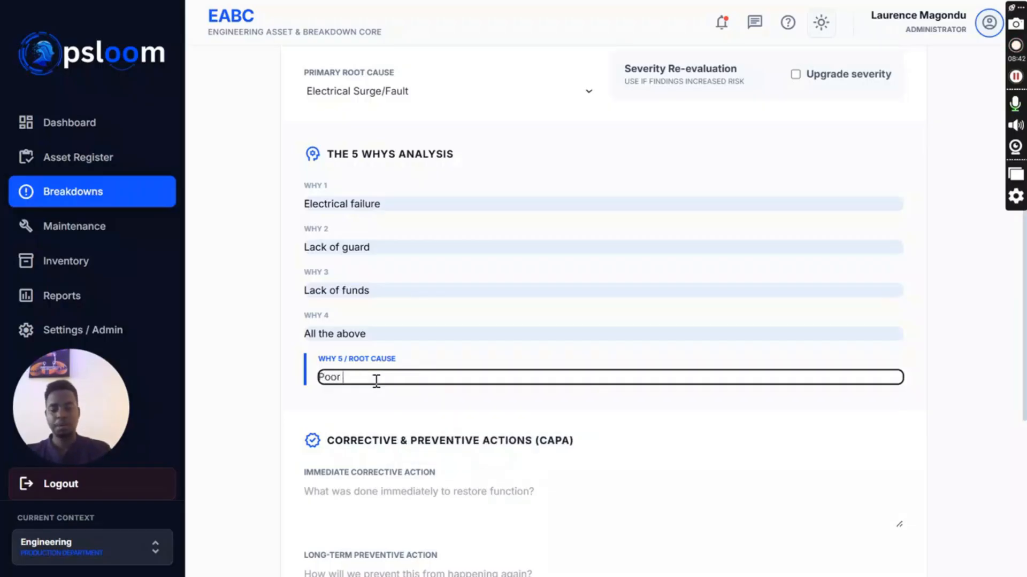
{"action": "type", "text": "maintenance"}
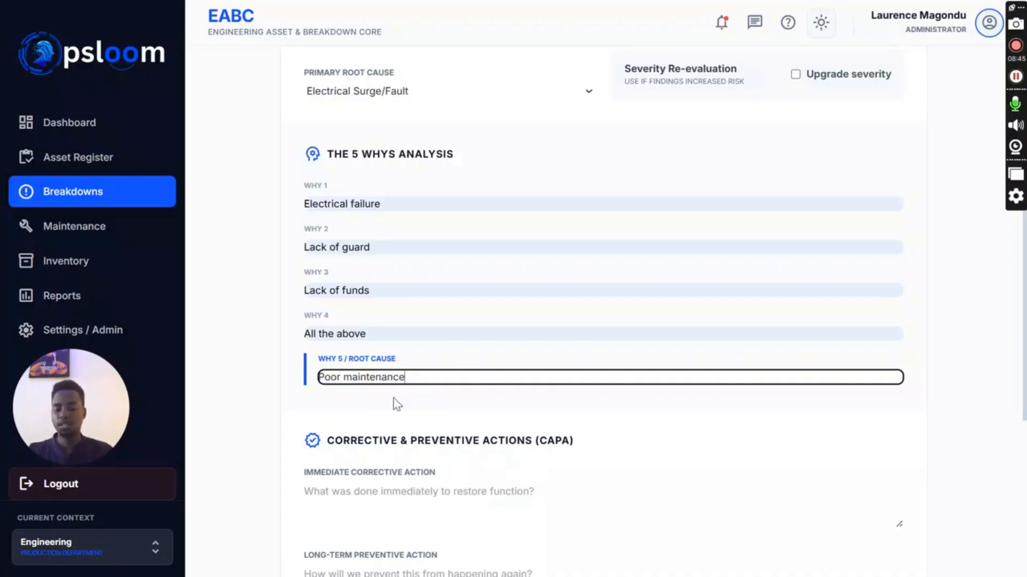
Replace the Why 5 root cause with "Negligence"
{"action": "key", "text": "ctrl+a"}
{"action": "type", "text": "Negli"}
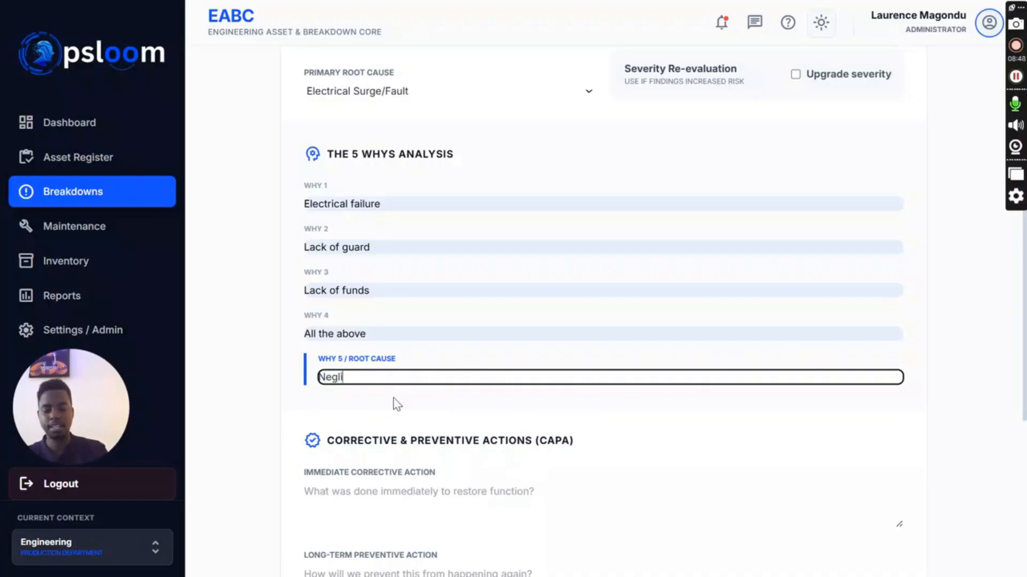
{"action": "type", "text": "gence"}
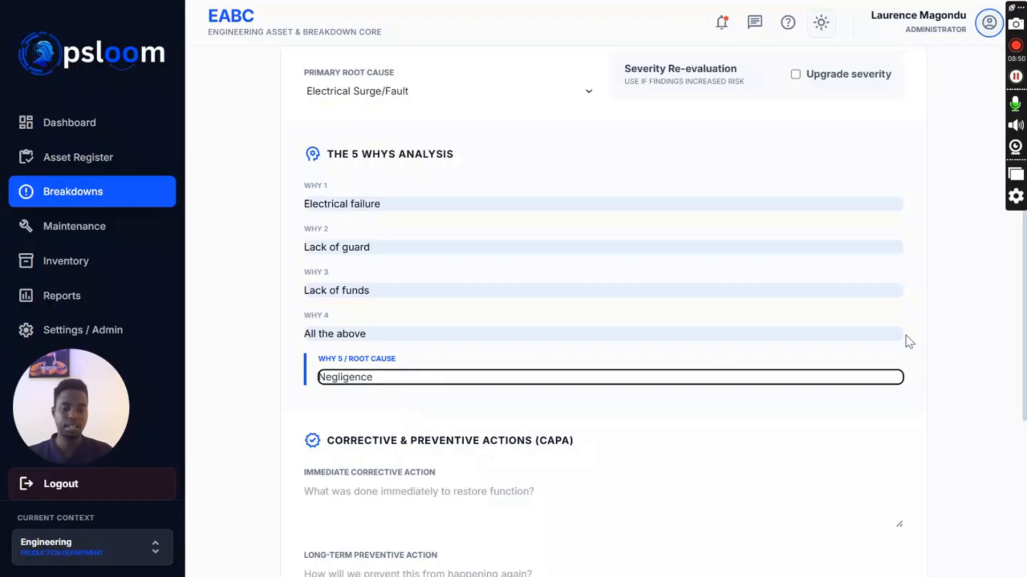
Enter "Replace plug" as the immediate corrective action and "Train staff on segregation" as the long-term preventive action
{"action": "left_click_drag", "start_coordinate": [1021, 310], "coordinate": [1018, 405]}
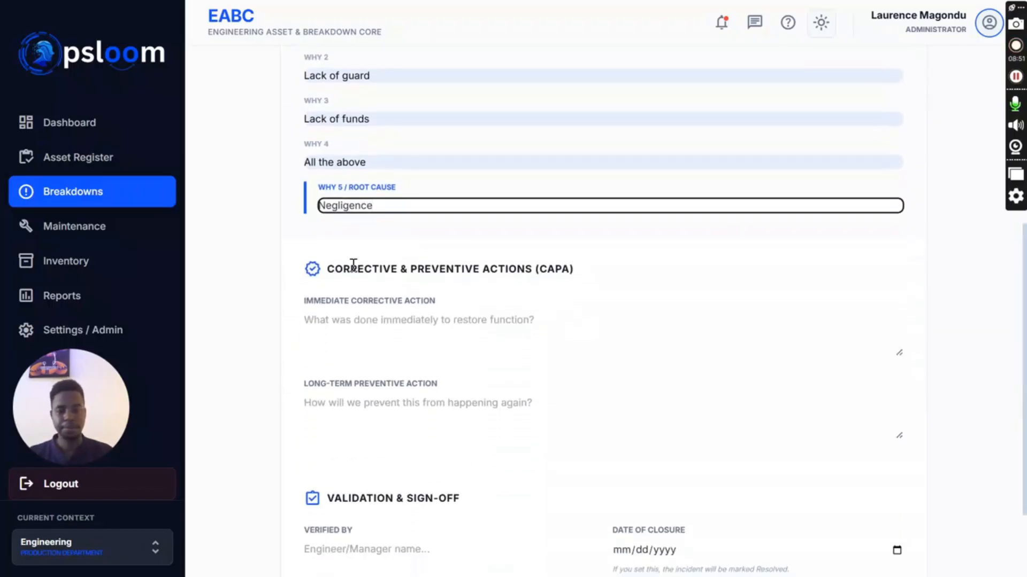
{"action": "left_click", "coordinate": [337, 319]}
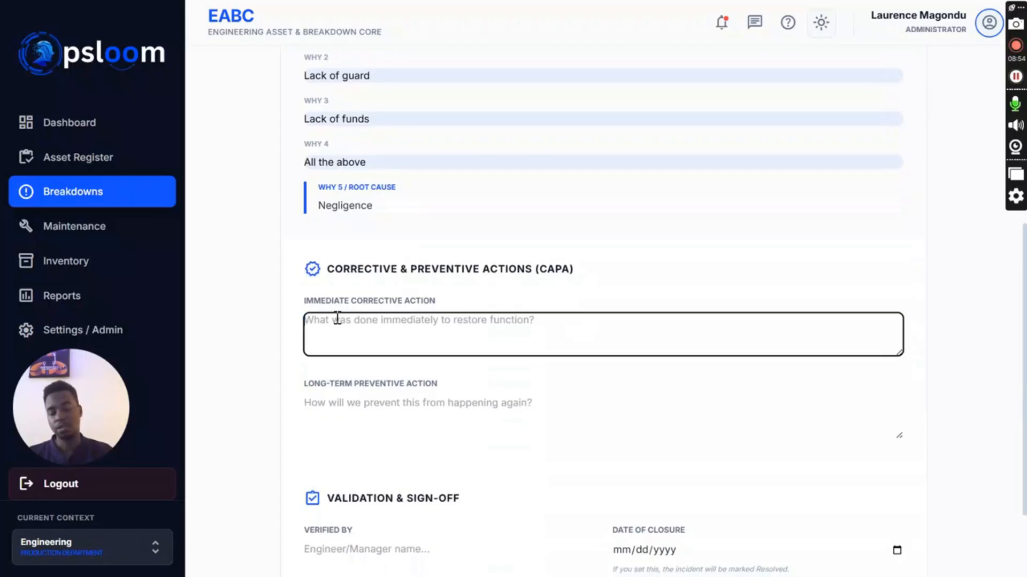
{"action": "type", "text": "Repl"}
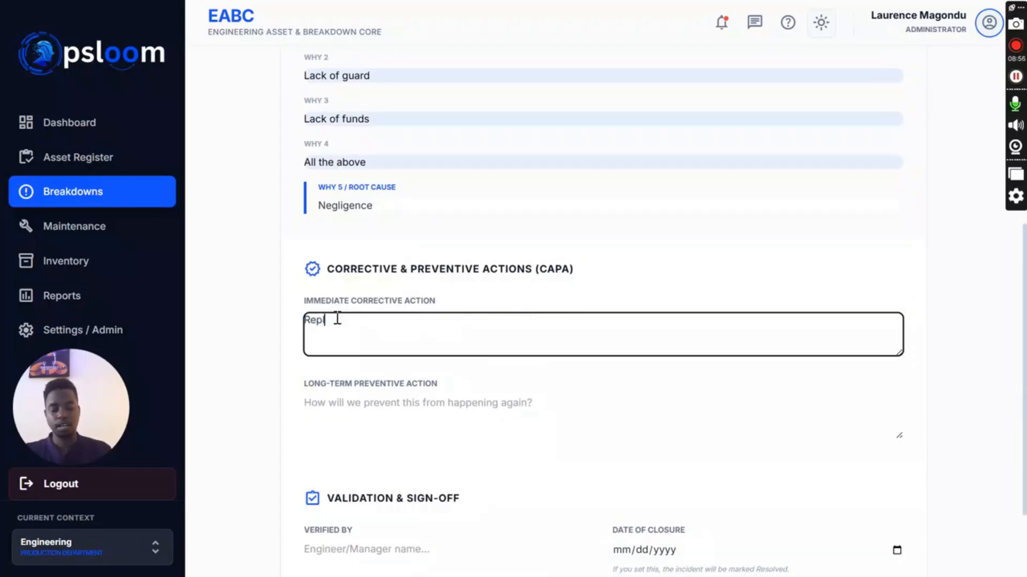
{"action": "type", "text": "ace plug"}
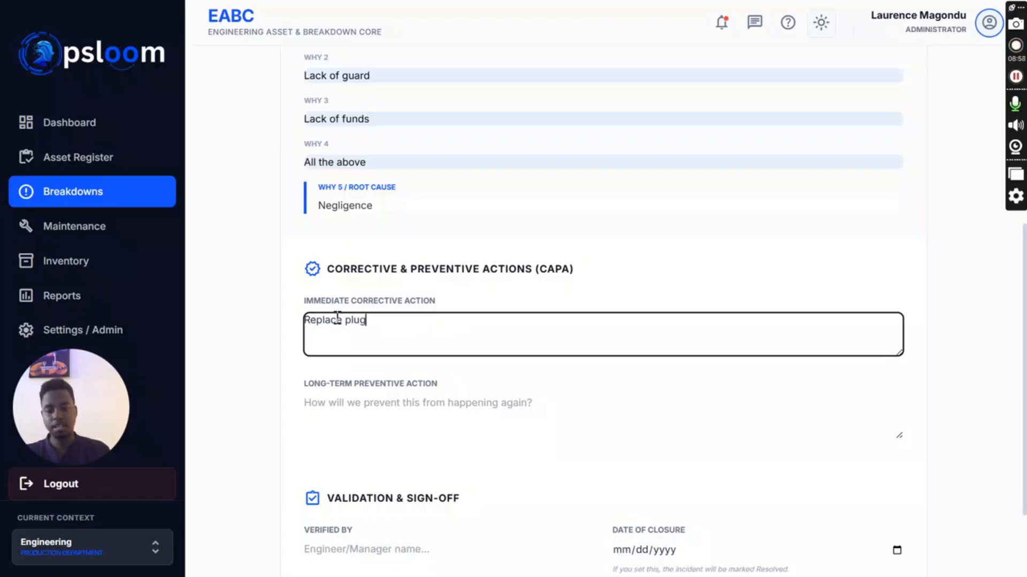
{"action": "left_click", "coordinate": [353, 414]}
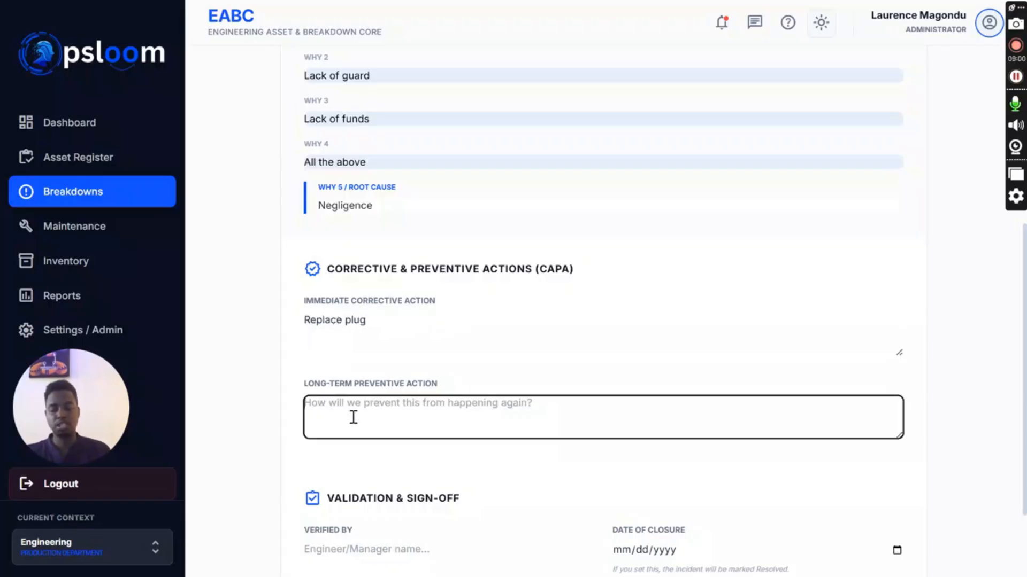
{"action": "type", "text": "Train"}
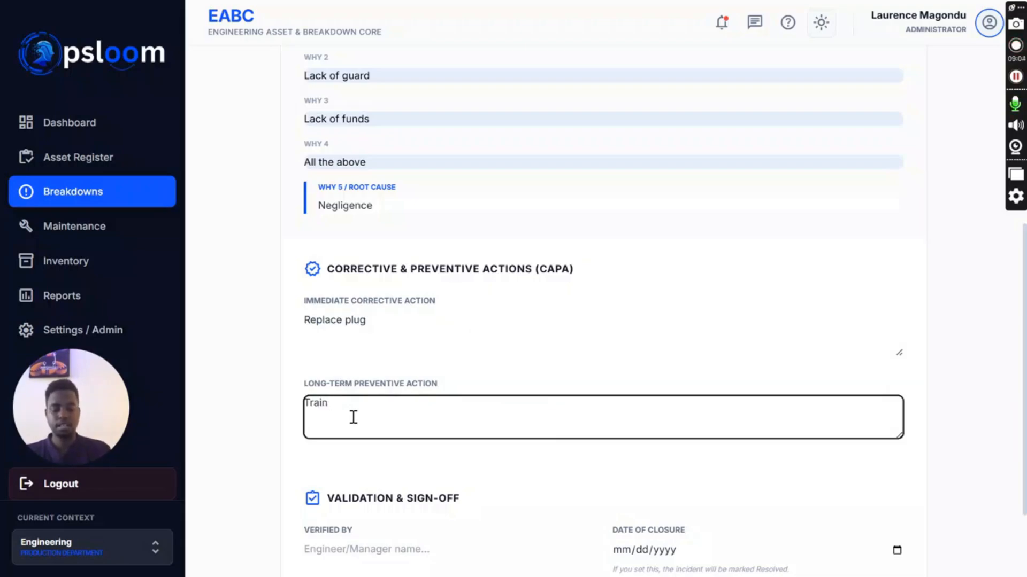
{"action": "type", "text": " staff o"}
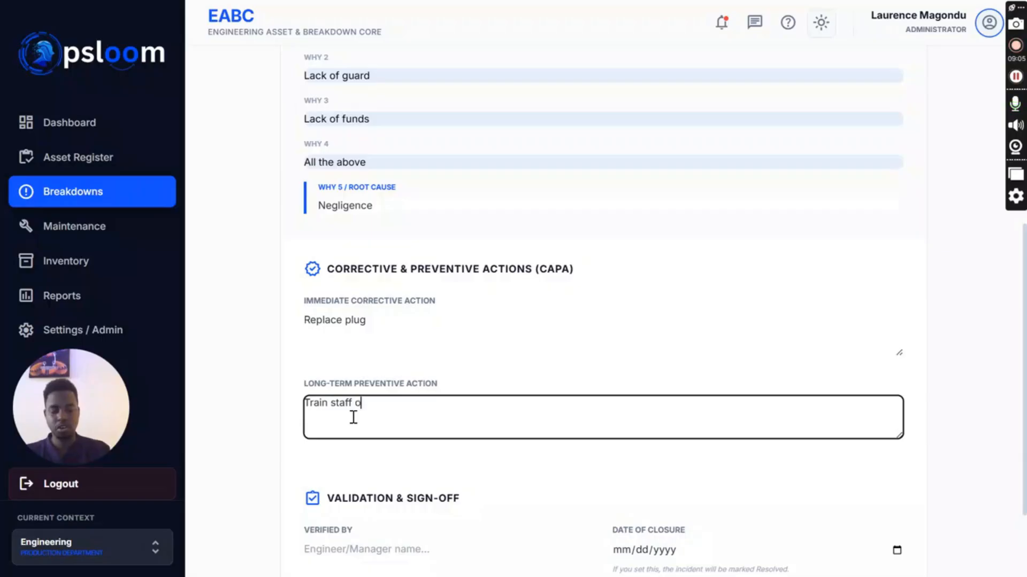
{"action": "type", "text": "n segregation"}
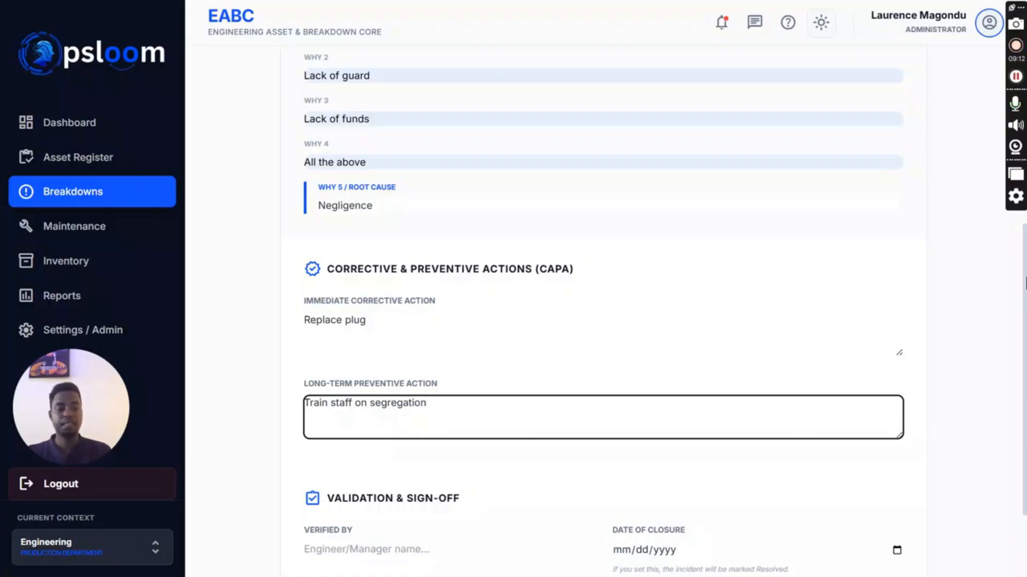
Enter the verifier's name in the sign-off, leave the closure date empty, and cancel the root cause analysis without submitting it
{"action": "left_click_drag", "start_coordinate": [1025, 284], "coordinate": [1025, 353]}
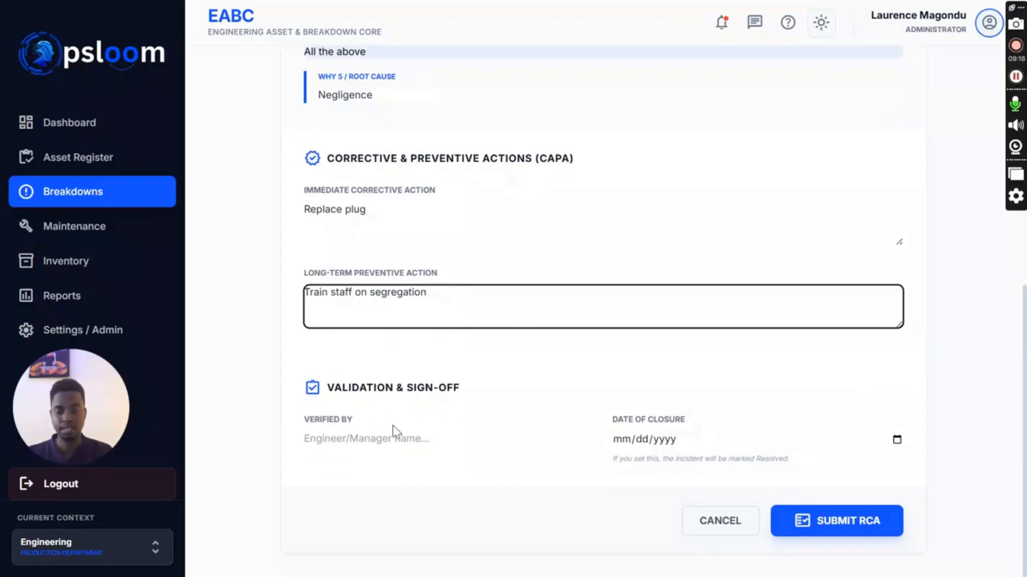
{"action": "left_click", "coordinate": [378, 437]}
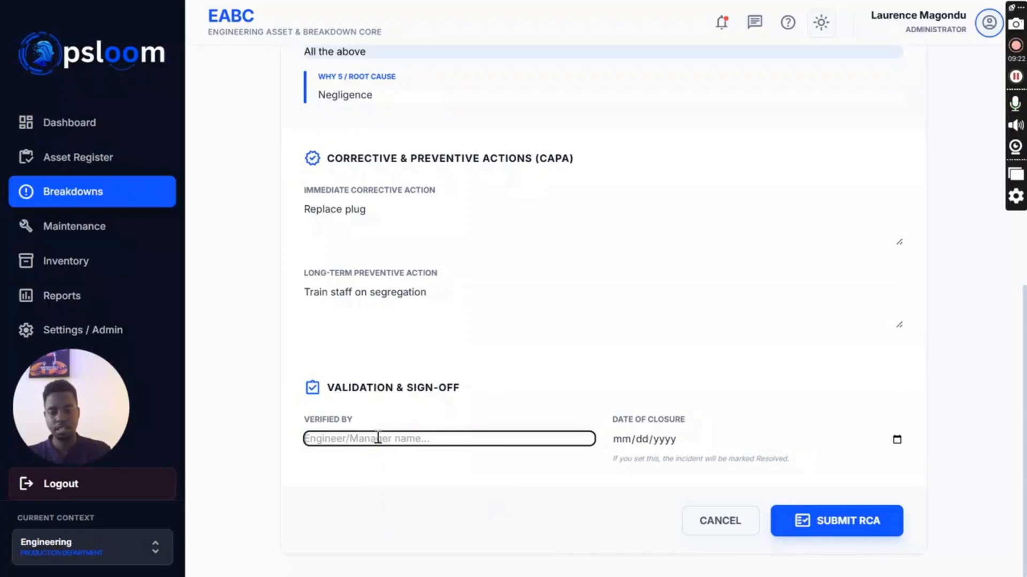
{"action": "type", "text": "Laurence"}
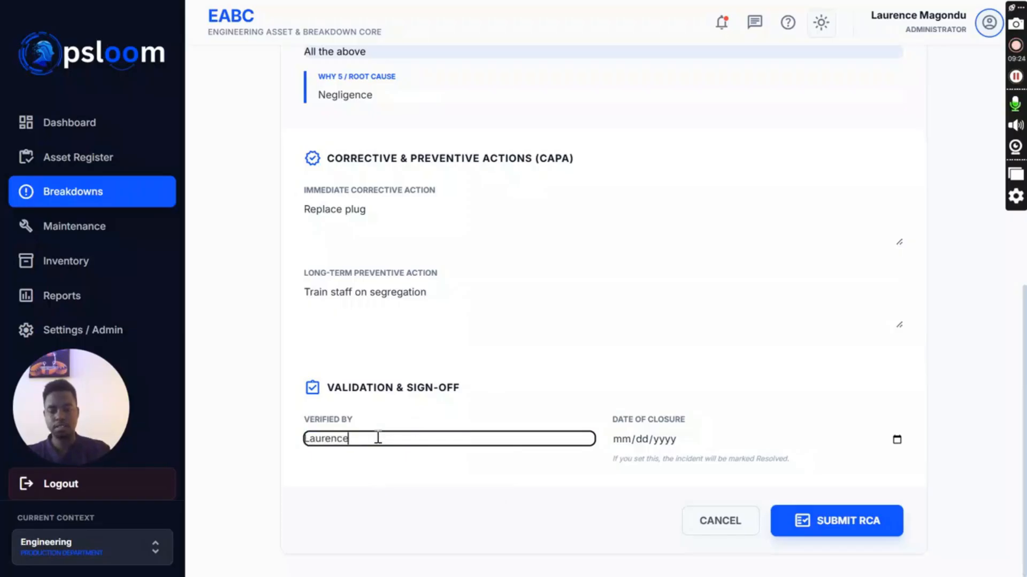
{"action": "left_click", "coordinate": [625, 447]}
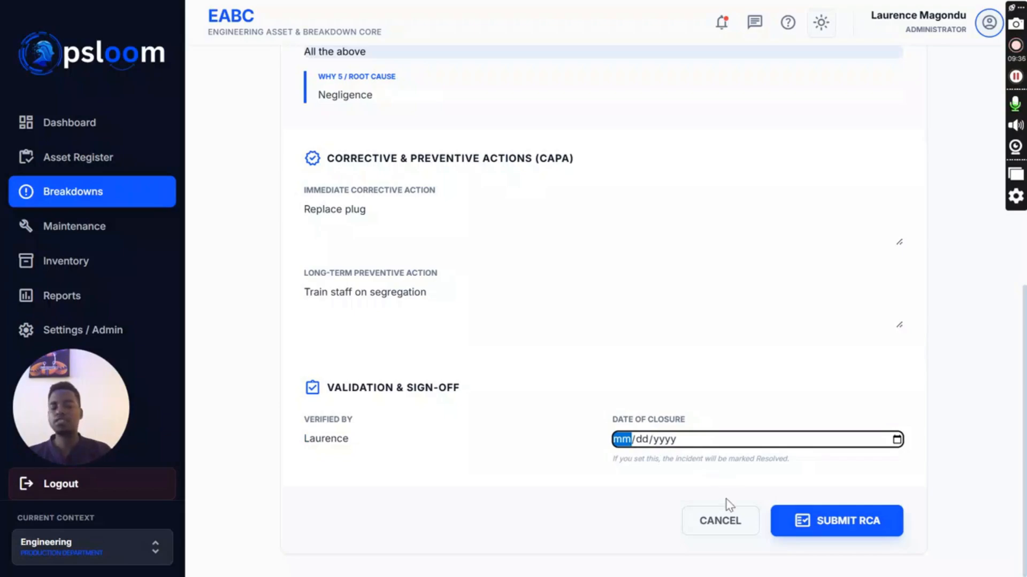
{"action": "left_click", "coordinate": [719, 521]}
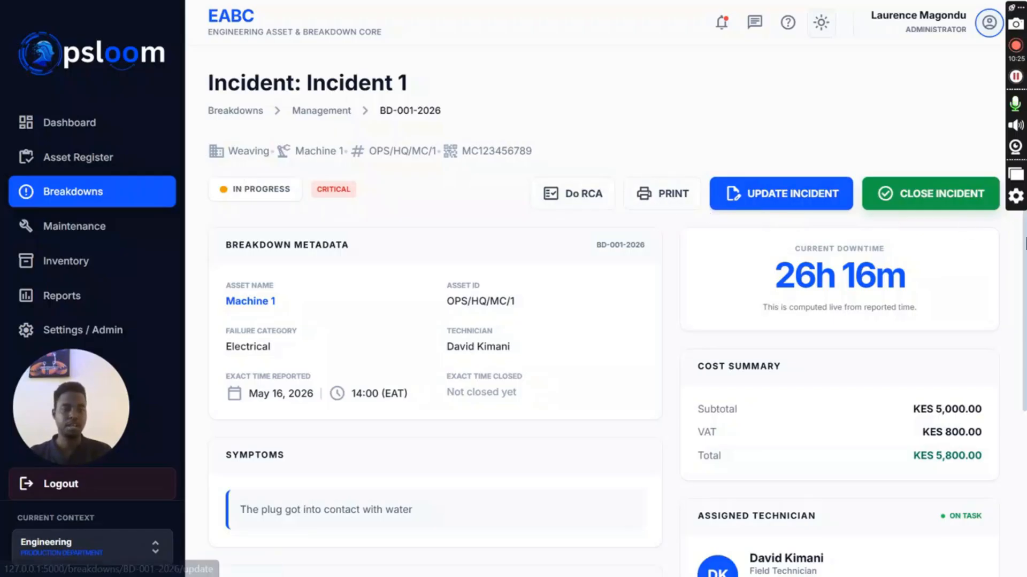
Examine the incident's breakdown metadata, symptoms, diagnosis notes, cost summary, assigned technician, fault media and activity log
{"action": "scroll", "coordinate": [308, 153], "scroll_direction": "down", "scroll_amount": 2}
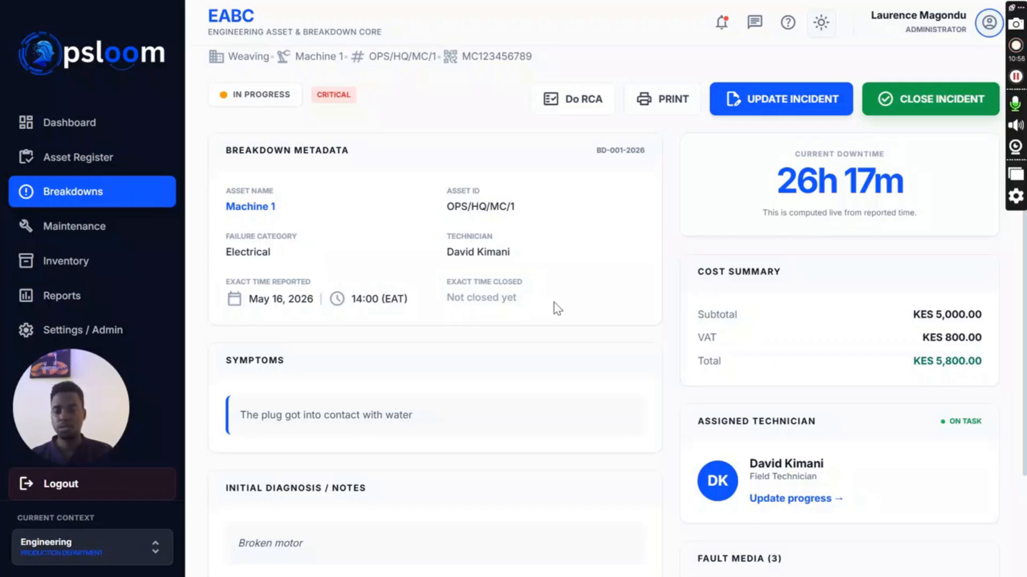
{"action": "scroll", "coordinate": [786, 258], "scroll_direction": "down", "scroll_amount": 1}
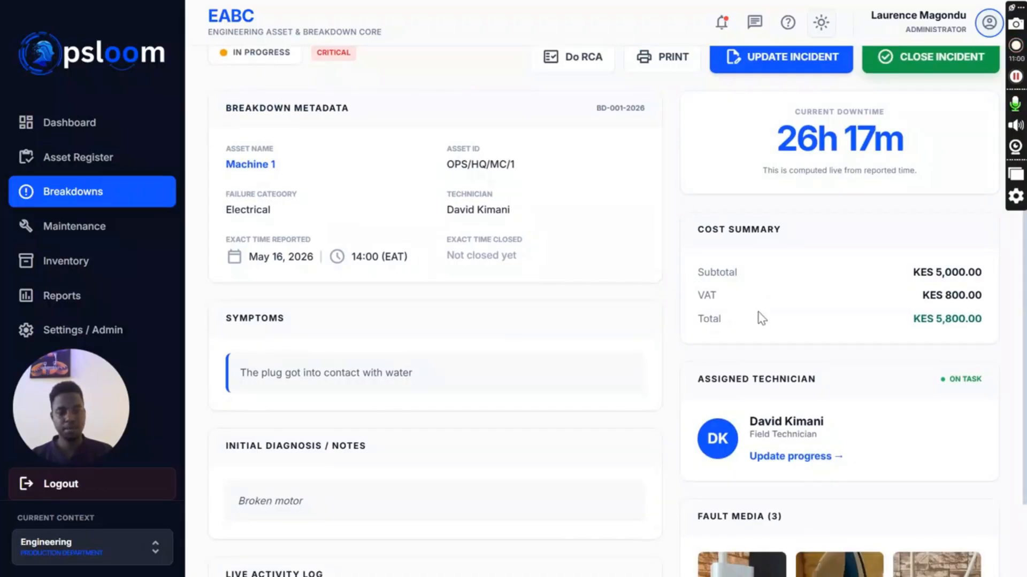
{"action": "scroll", "coordinate": [1025, 359], "scroll_direction": "down", "scroll_amount": 2}
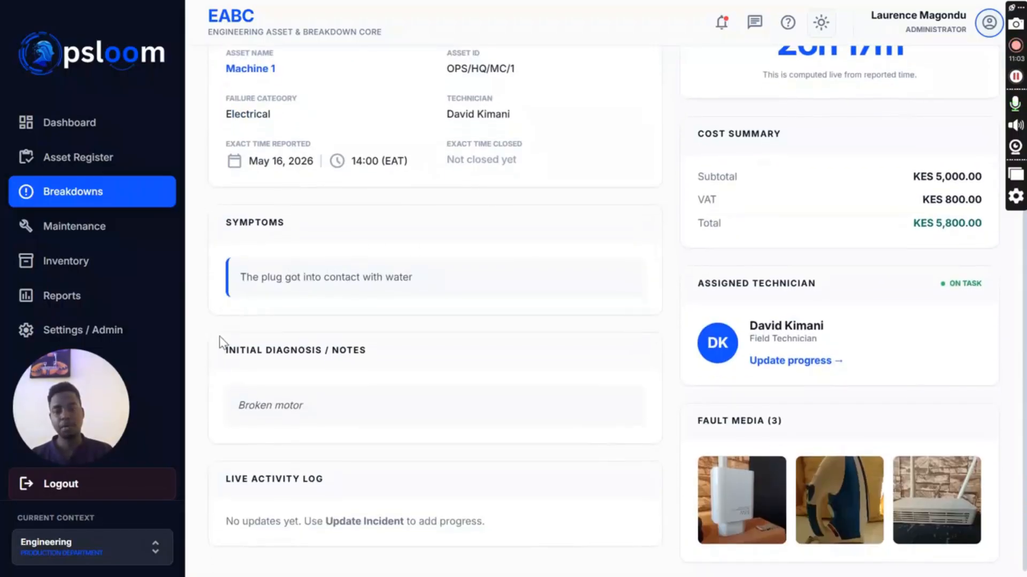
{"action": "scroll", "coordinate": [1025, 339], "scroll_direction": "down", "scroll_amount": 1}
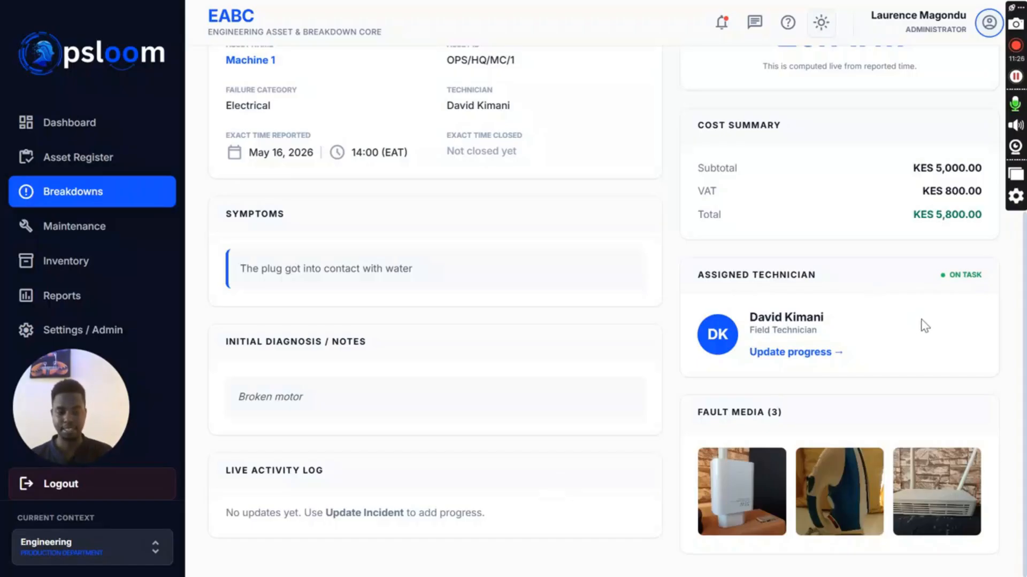
{"action": "scroll", "coordinate": [1023, 310], "scroll_direction": "up", "scroll_amount": 2}
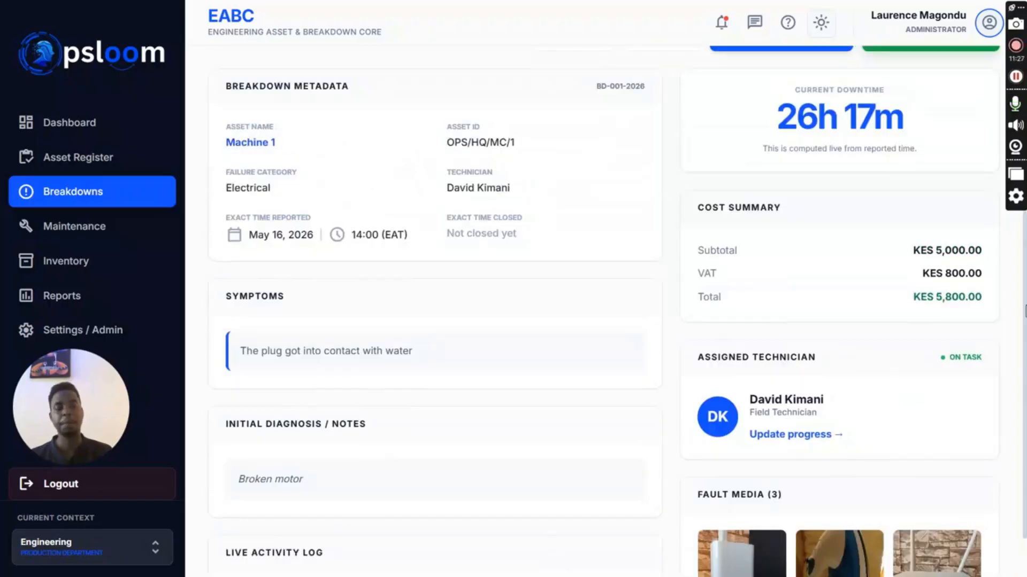
{"action": "left_click_drag", "start_coordinate": [1025, 309], "coordinate": [1019, 175]}
{"action": "left_click", "coordinate": [568, 92]}
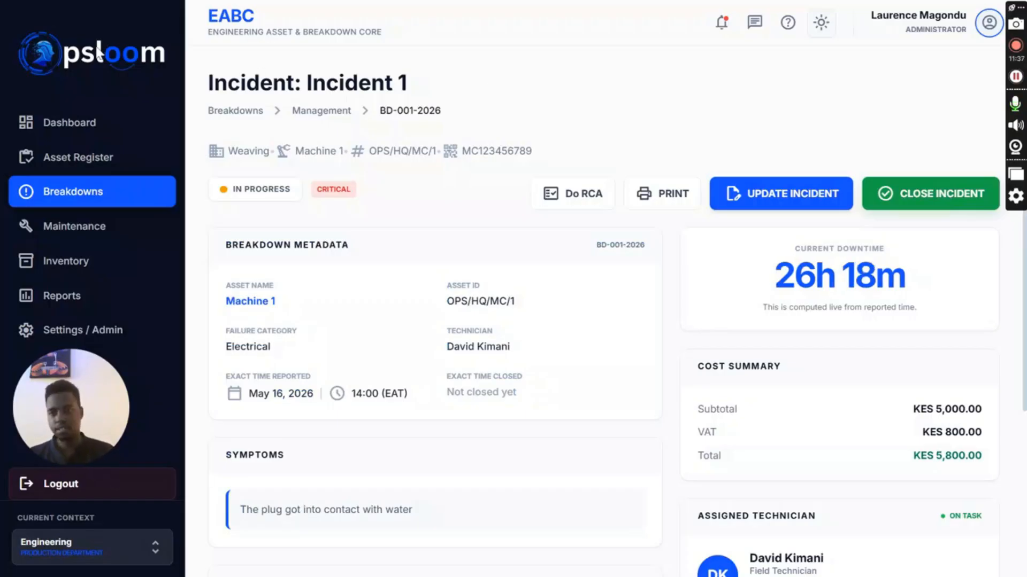
Check the Asset Register, and review the breakdown management metrics, incident list, breakdown frequency chart and technician workload
{"action": "left_click", "coordinate": [79, 159]}
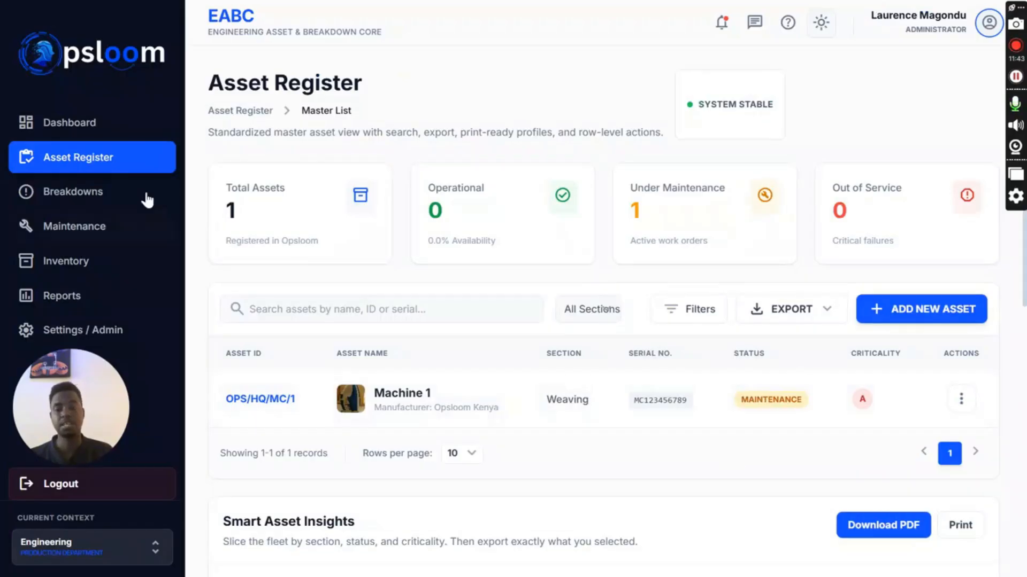
{"action": "left_click", "coordinate": [113, 200]}
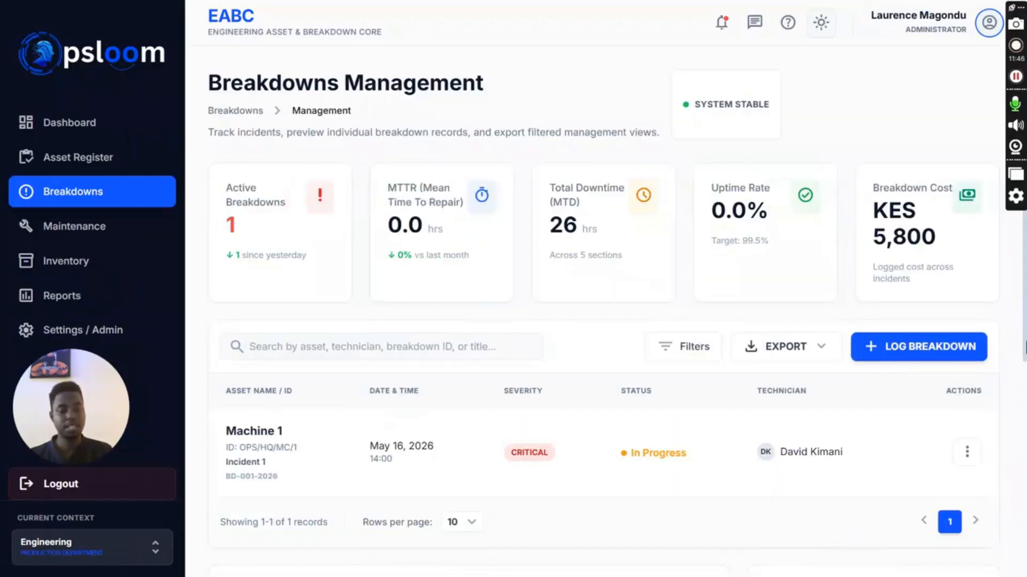
{"action": "scroll", "coordinate": [1024, 384], "scroll_direction": "down", "scroll_amount": 2}
{"action": "scroll", "coordinate": [1024, 384], "scroll_direction": "down", "scroll_amount": 1}
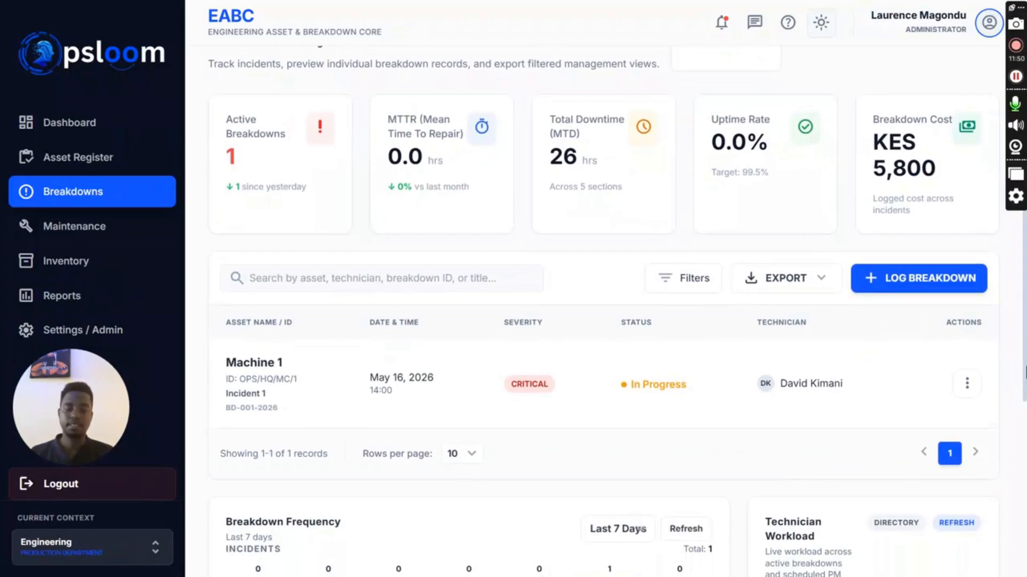
{"action": "scroll", "coordinate": [1021, 344], "scroll_direction": "up", "scroll_amount": 3}
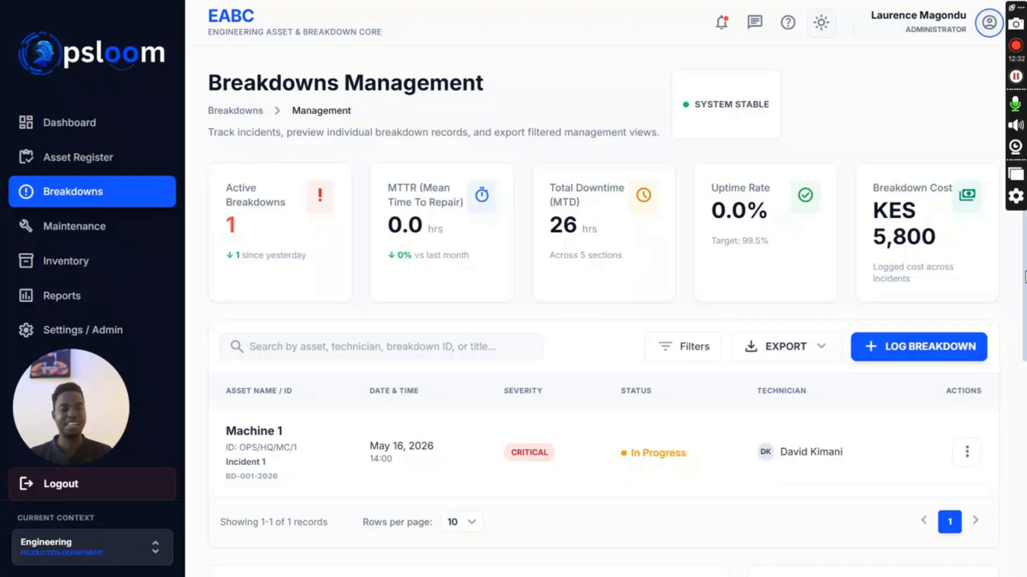
{"action": "scroll", "coordinate": [1025, 321], "scroll_direction": "down", "scroll_amount": 3}
{"action": "mouse_move", "coordinate": [1025, 368]}
{"action": "left_mouse_down"}
{"action": "mouse_move", "coordinate": [1025, 390]}
{"action": "mouse_move", "coordinate": [1025, 330]}
{"action": "mouse_move", "coordinate": [1024, 370]}
{"action": "left_mouse_up"}
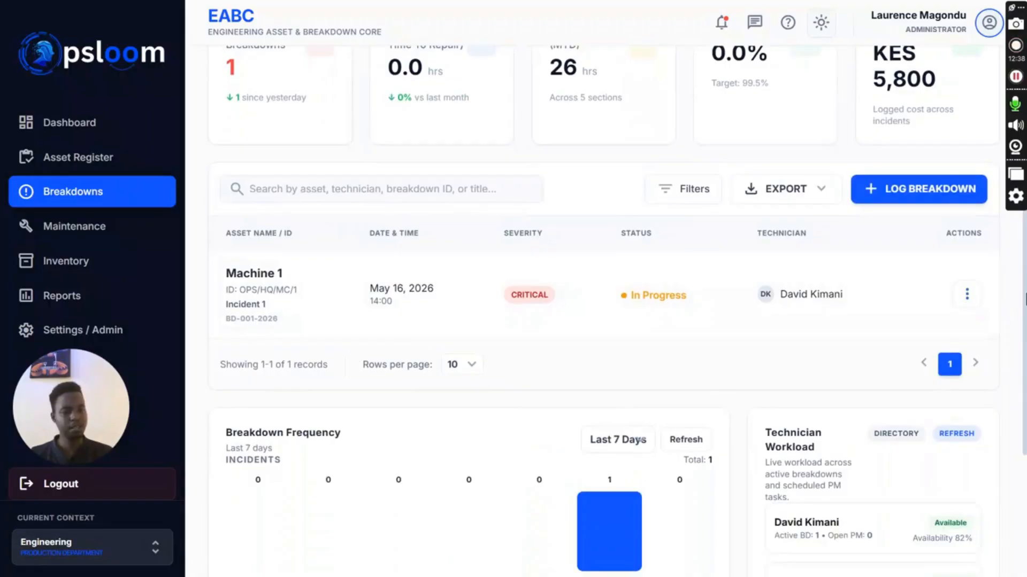
{"action": "scroll", "coordinate": [1023, 446], "scroll_direction": "down", "scroll_amount": 4}
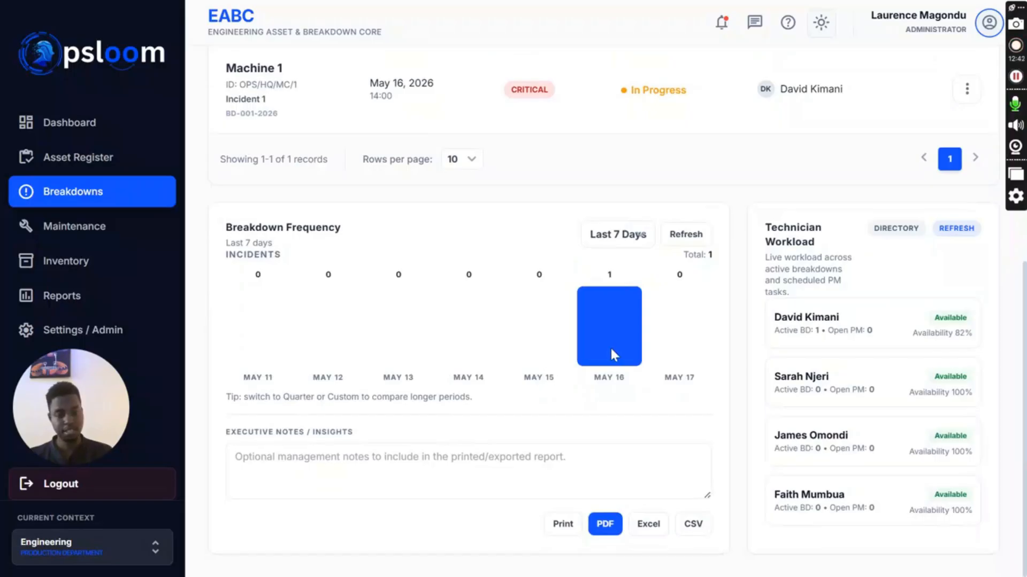
{"action": "mouse_move", "coordinate": [613, 353]}
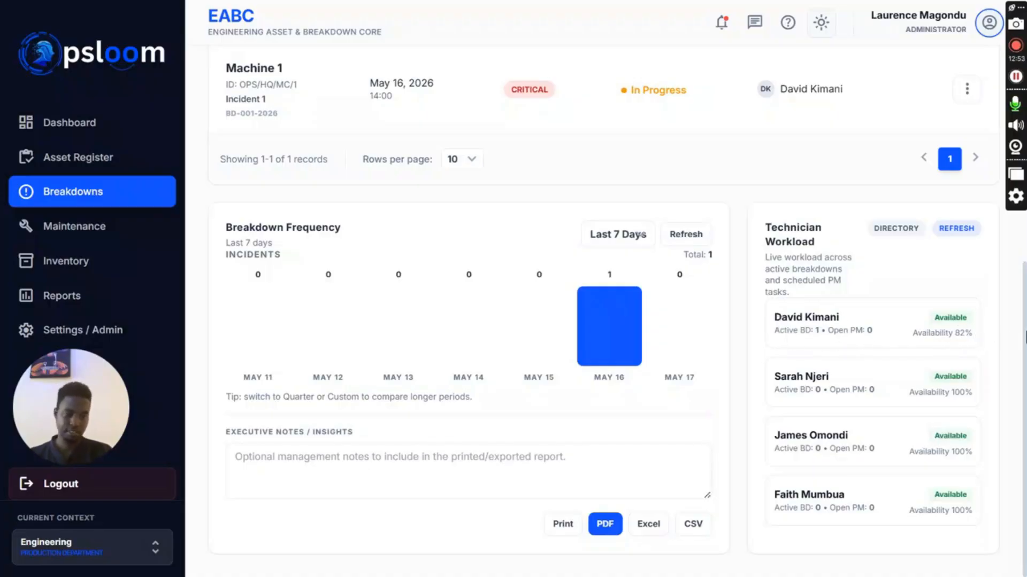
Open the preview of the Machine 1 breakdown record from the incident list
{"action": "left_click_drag", "start_coordinate": [1025, 337], "coordinate": [1024, 263]}
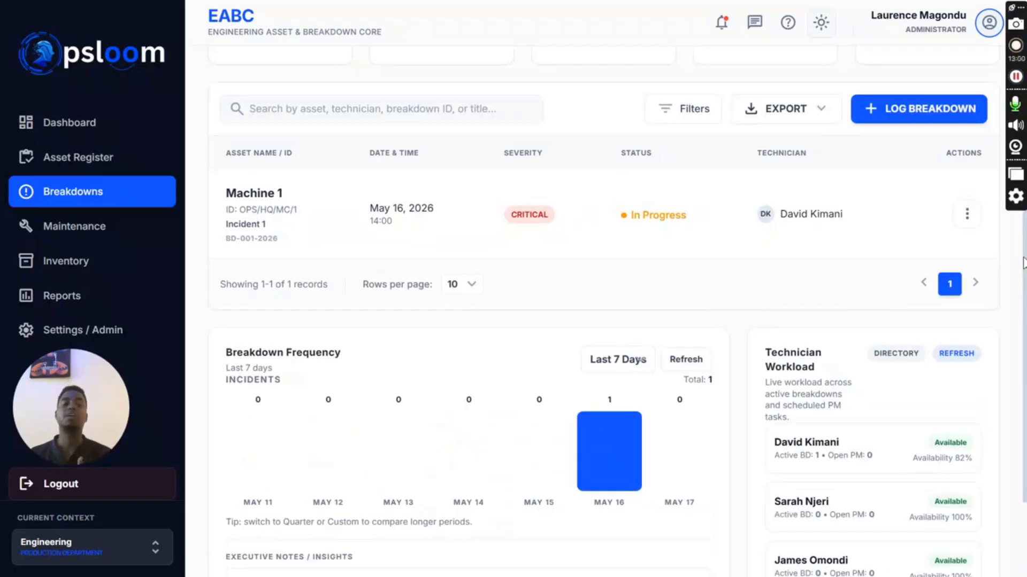
{"action": "scroll", "coordinate": [925, 184], "scroll_direction": "up", "scroll_amount": 3}
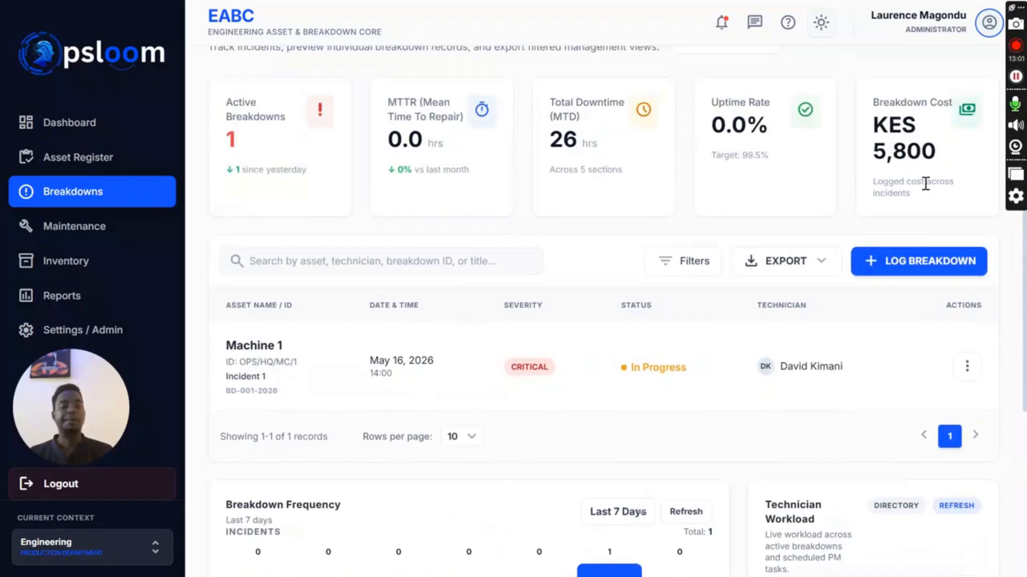
{"action": "left_click", "coordinate": [966, 366]}
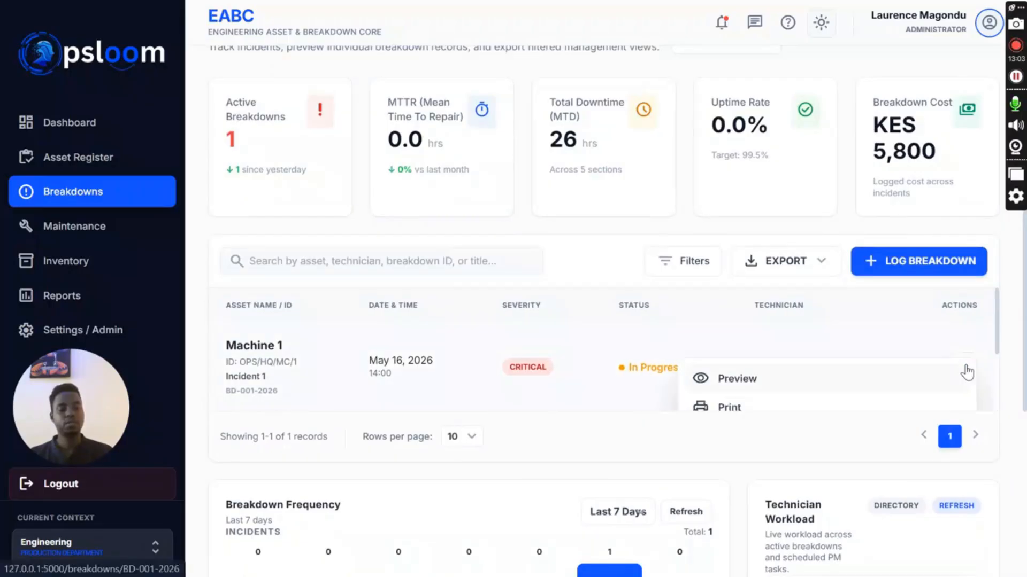
{"action": "left_click", "coordinate": [755, 385]}
{"action": "left_click", "coordinate": [757, 383]}
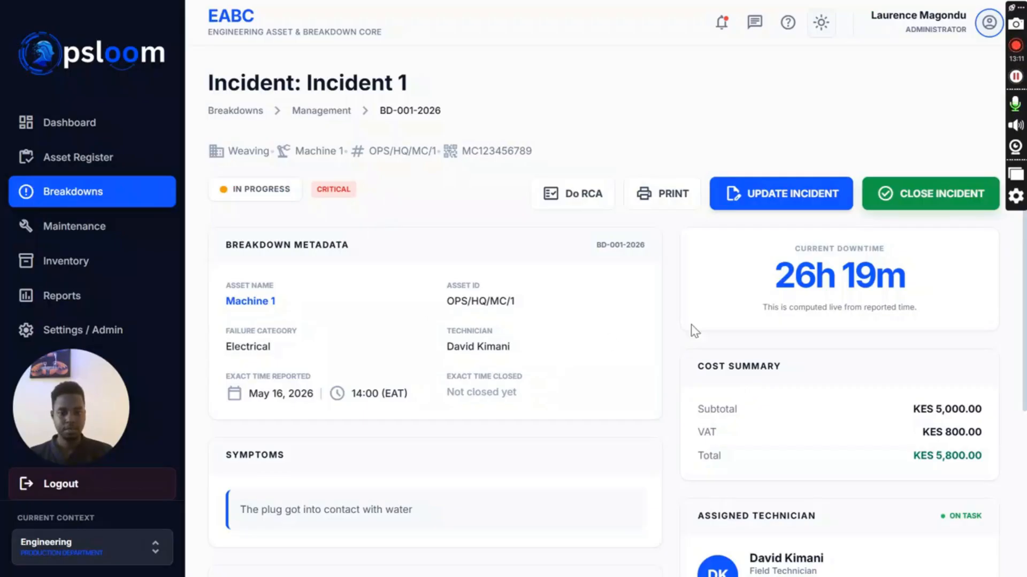
{"action": "mouse_move", "coordinate": [1025, 276]}
{"action": "left_mouse_down"}
{"action": "mouse_move", "coordinate": [1026, 338]}
{"action": "mouse_move", "coordinate": [1025, 292]}
{"action": "left_mouse_up"}
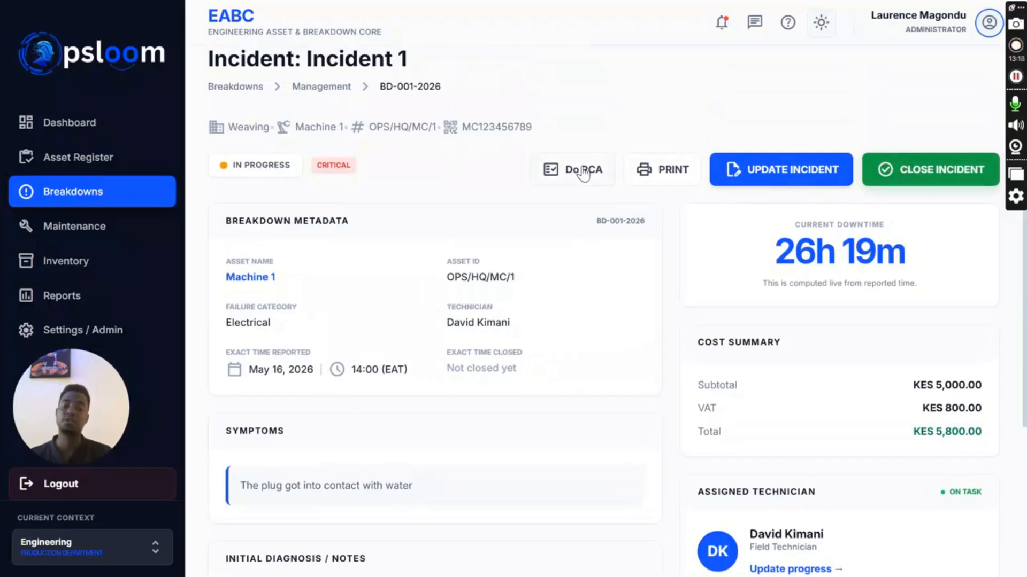
Request closure of the incident and dismiss the confirmation without marking it as resolved
{"action": "left_click", "coordinate": [957, 182]}
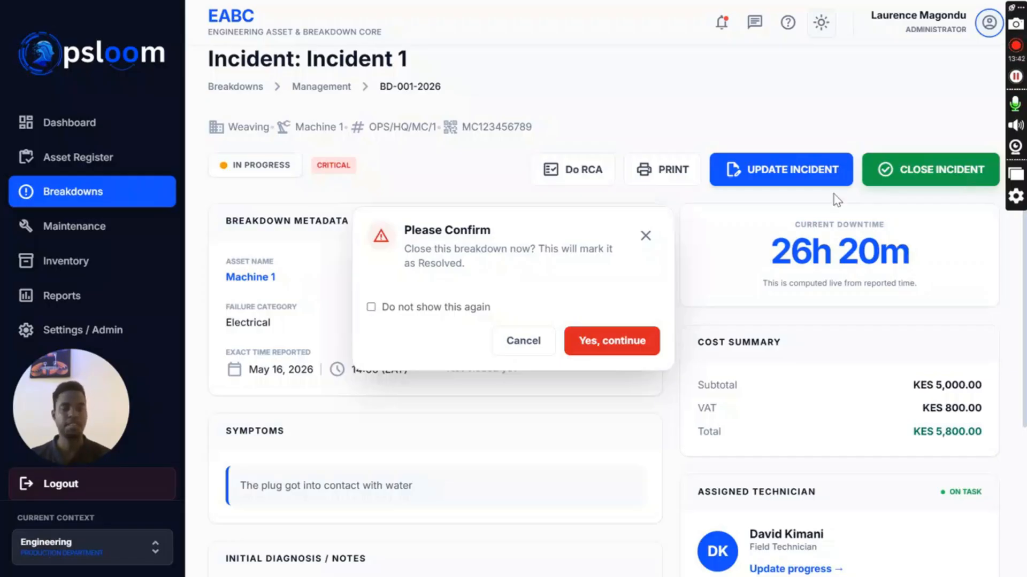
{"action": "left_click", "coordinate": [657, 239]}
Start the incident's root cause analysis and set the primary root cause to Human Error (Operational)
{"action": "left_click", "coordinate": [570, 168]}
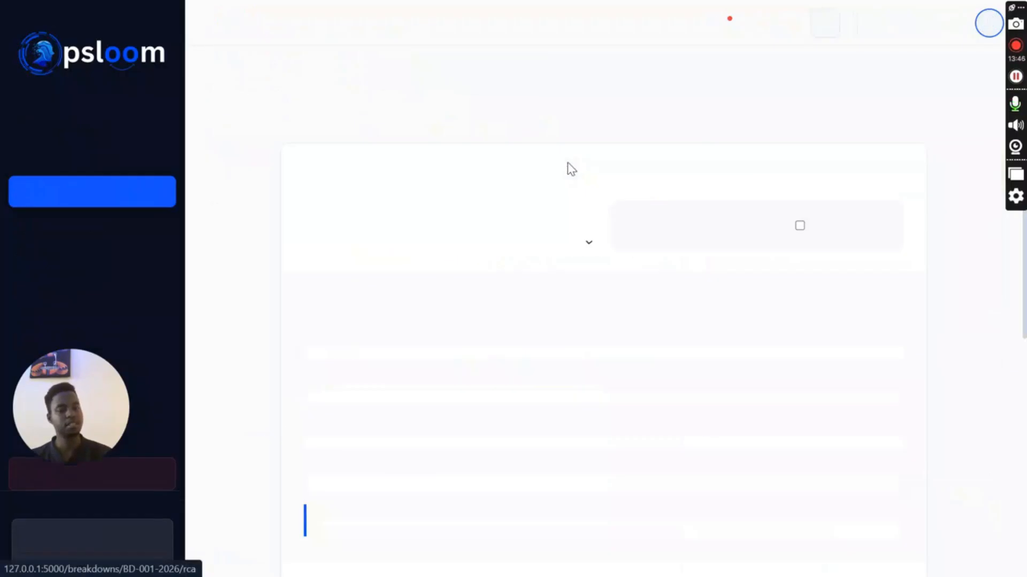
{"action": "left_click", "coordinate": [455, 243]}
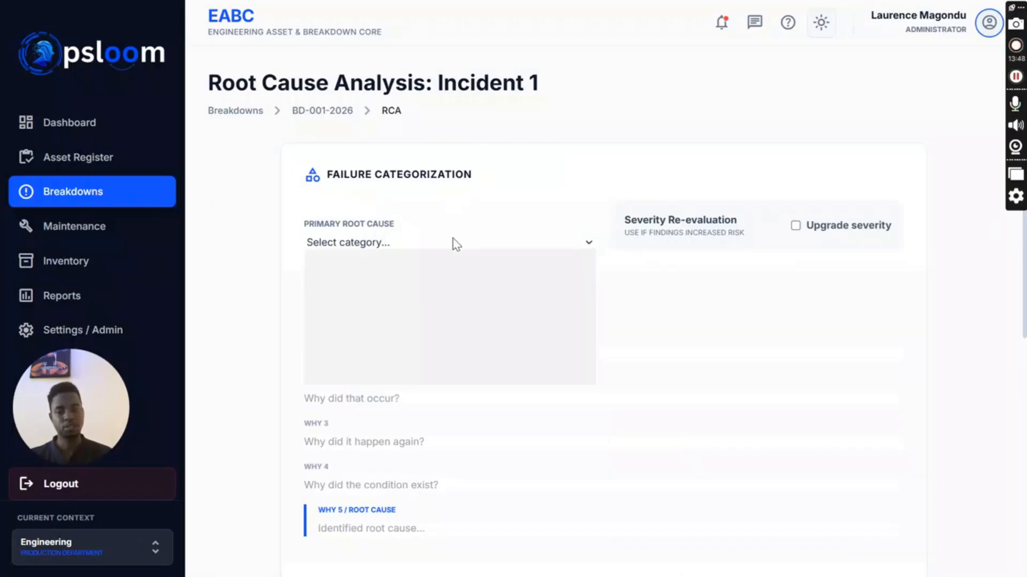
{"action": "left_click", "coordinate": [404, 317]}
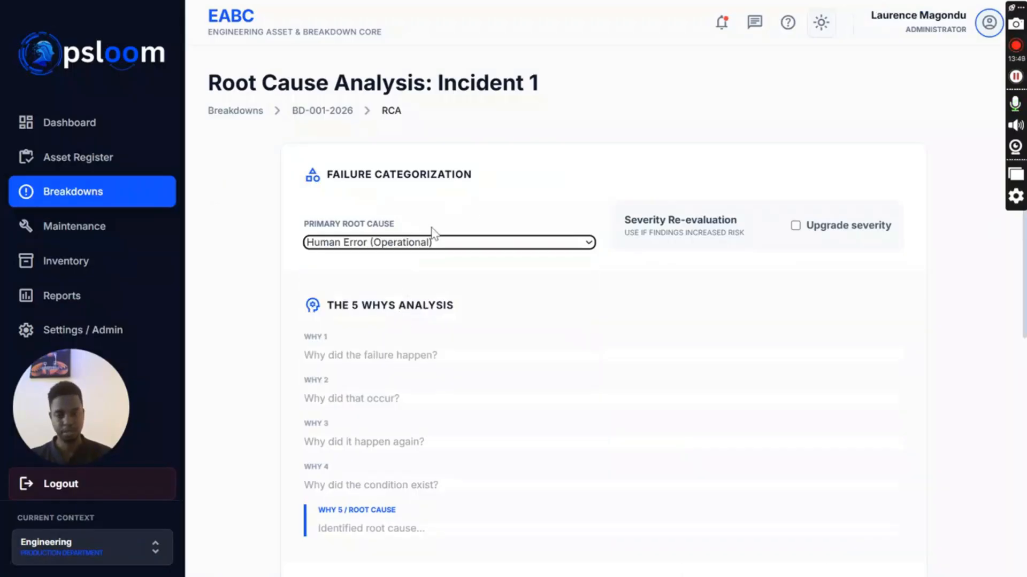
Change the primary root cause to Electrical Surge/Fault and enter "Electrical failure" as Why 1
{"action": "left_click", "coordinate": [426, 244]}
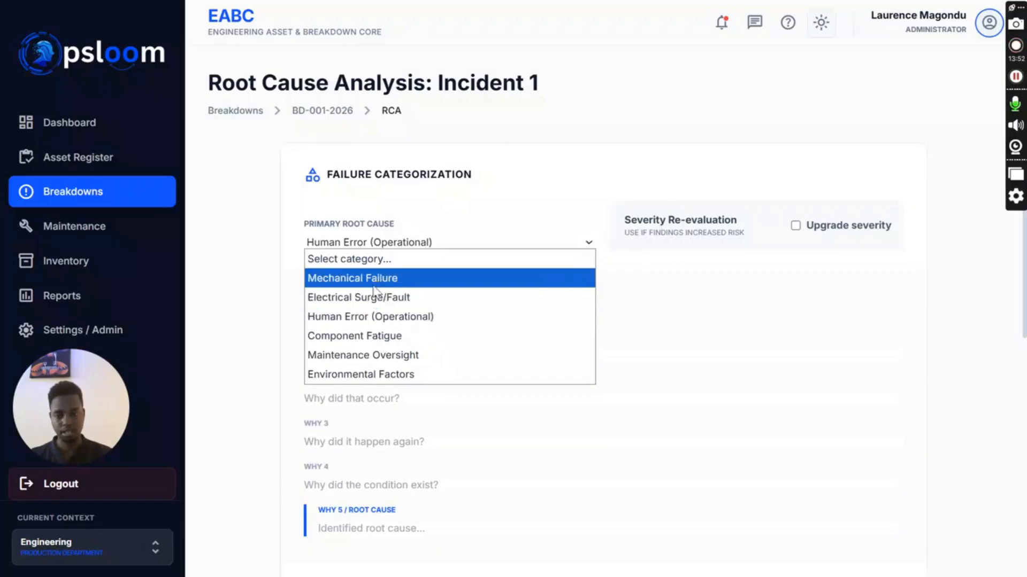
{"action": "left_click", "coordinate": [374, 297]}
{"action": "left_click", "coordinate": [362, 355]}
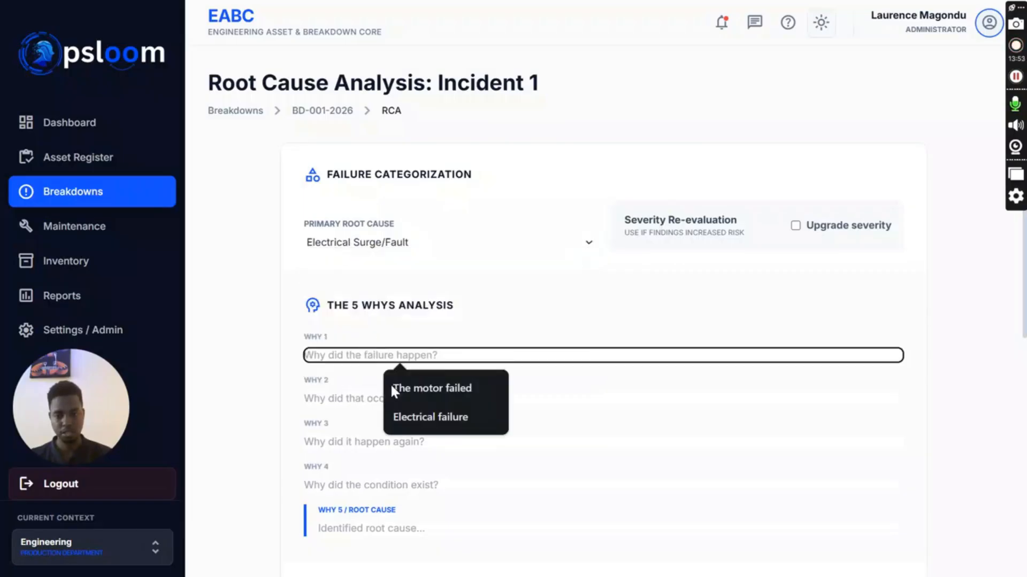
{"action": "left_click", "coordinate": [404, 418]}
Fill in Why 2 as "Lack of guard", Why 3 as "Lack of funds" and Why 4 as "All the above"
{"action": "left_click", "coordinate": [361, 399]}
{"action": "left_click", "coordinate": [419, 454]}
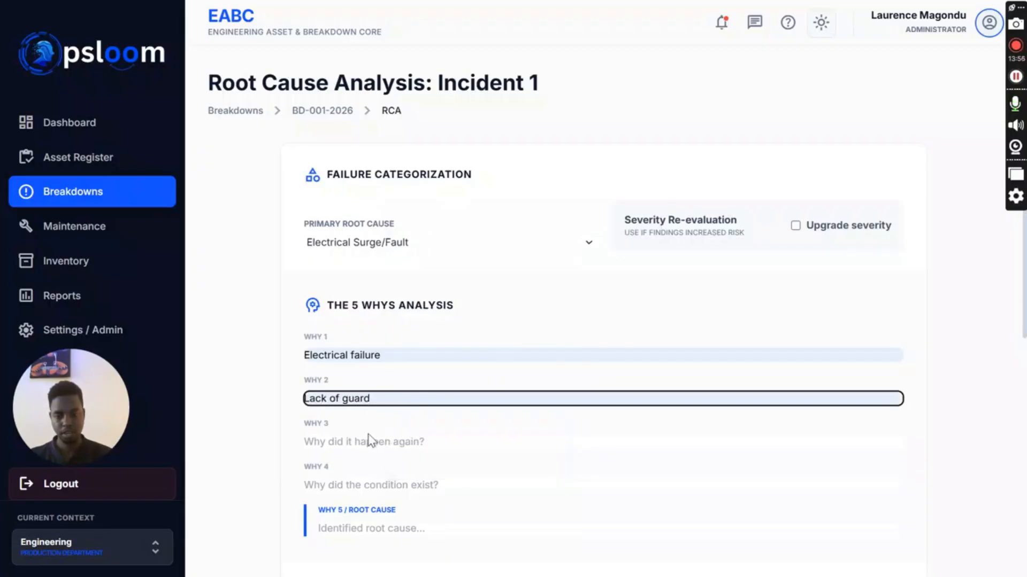
{"action": "left_click", "coordinate": [395, 443]}
{"action": "left_click", "coordinate": [463, 493]}
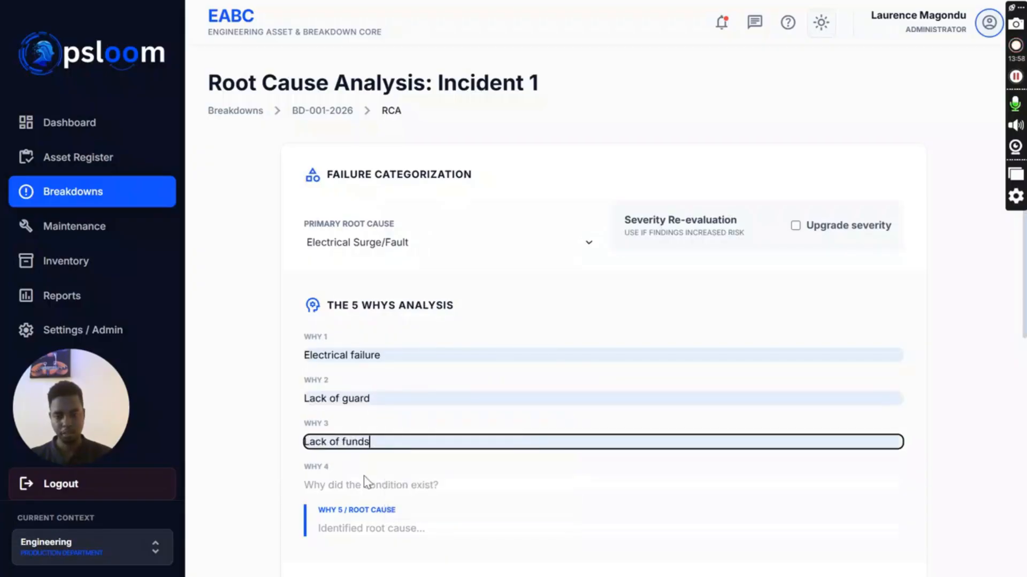
{"action": "left_click", "coordinate": [364, 481]}
{"action": "left_click", "coordinate": [477, 459]}
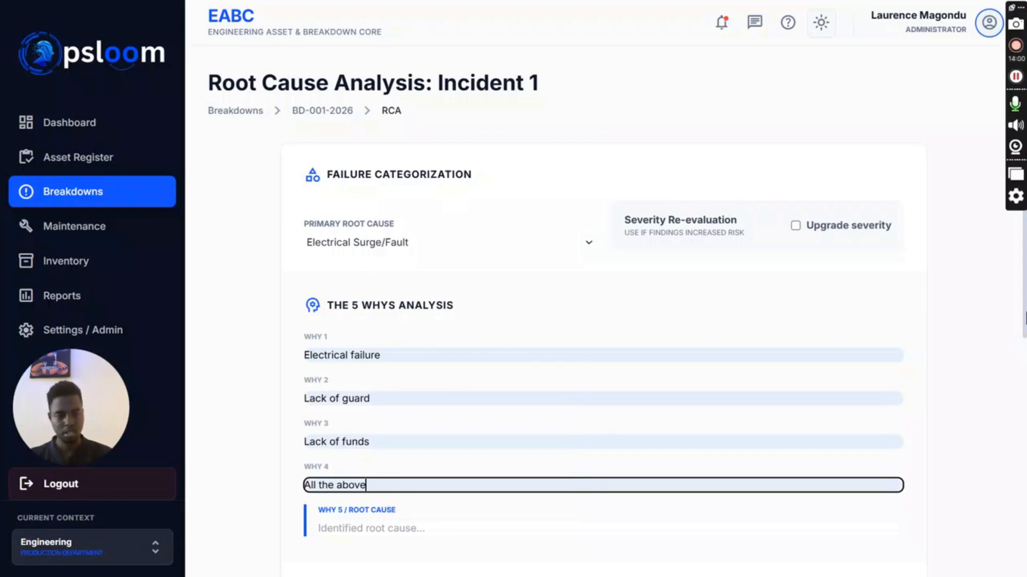
Enter "Negligence" as the Why 5 root cause in the 5 Whys analysis
{"action": "scroll", "coordinate": [484, 412], "scroll_direction": "down", "scroll_amount": 3}
{"action": "left_click", "coordinate": [428, 360]}
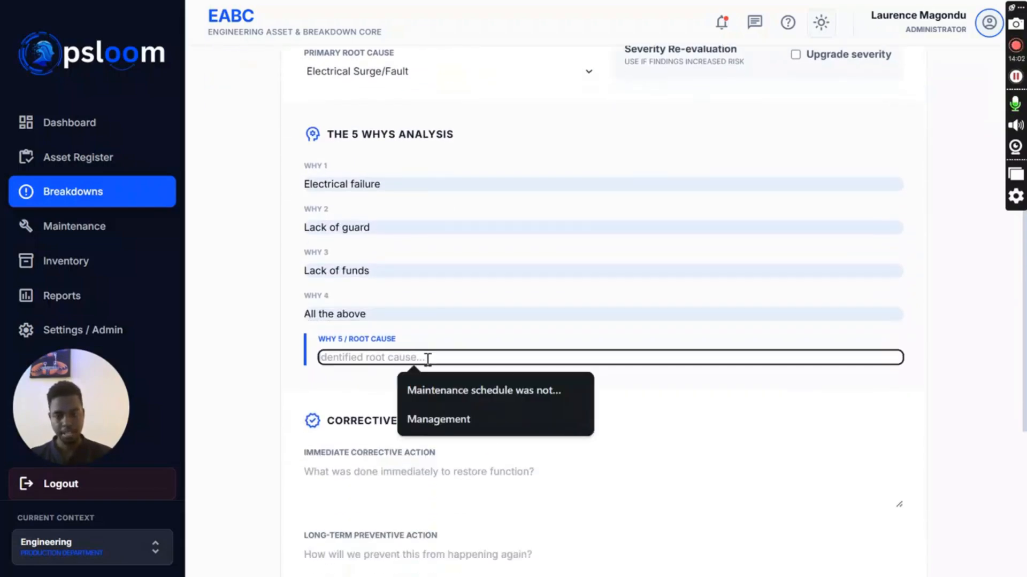
{"action": "type", "text": "Neglig"}
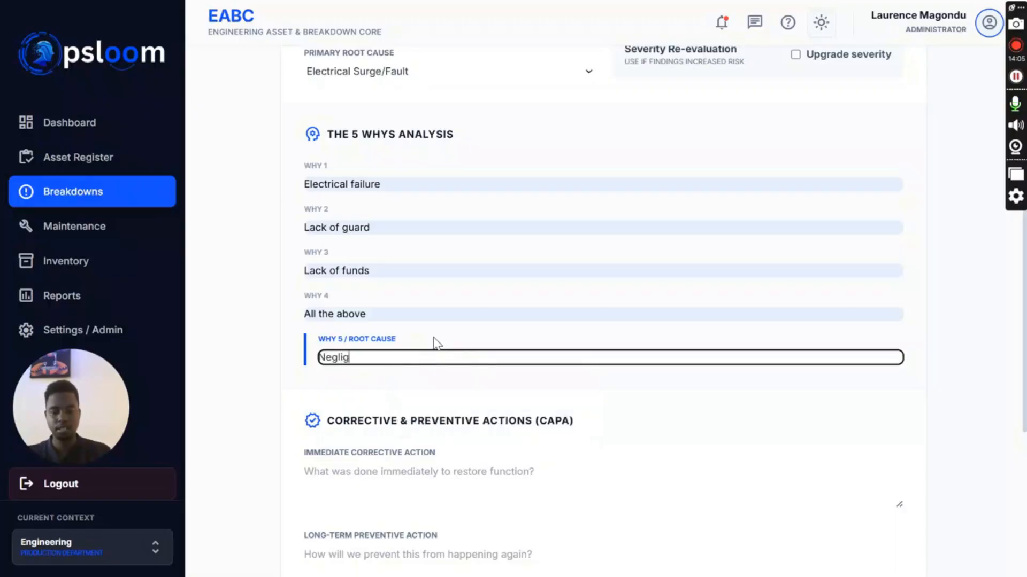
{"action": "type", "text": "ence"}
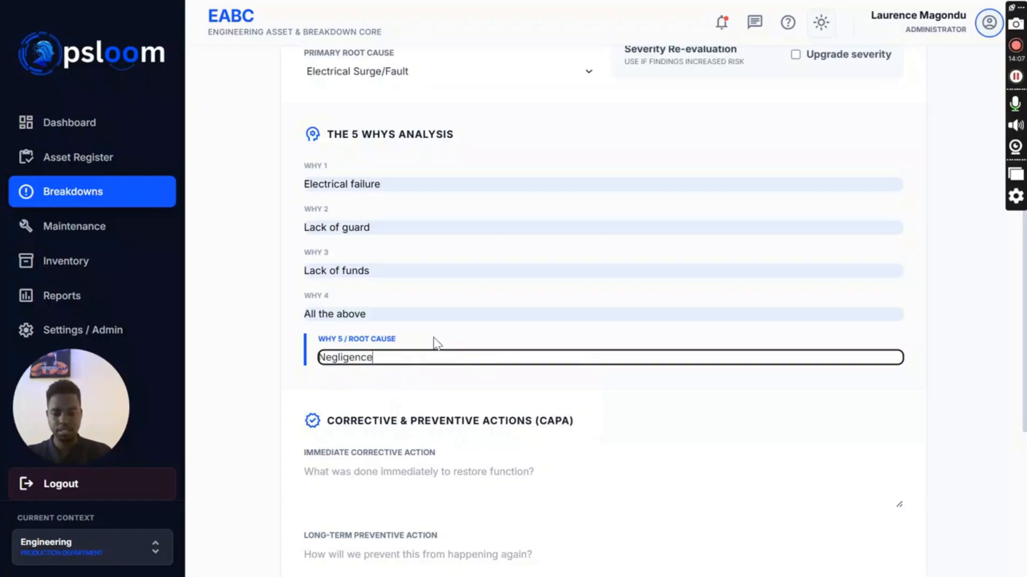
Enter "Replace plug" as the immediate corrective action
{"action": "scroll", "coordinate": [710, 275], "scroll_direction": "down", "scroll_amount": 3}
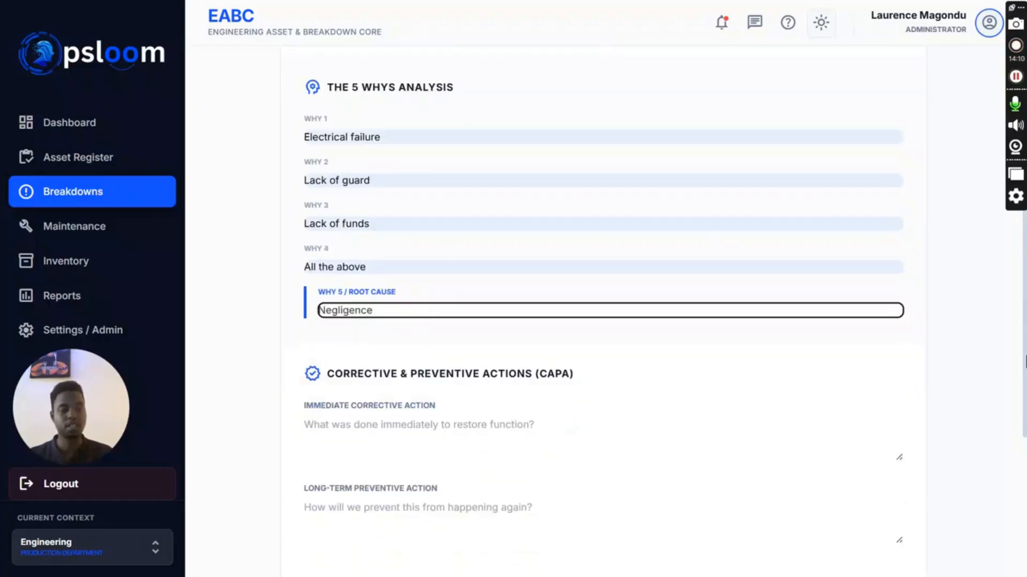
{"action": "left_click", "coordinate": [426, 303]}
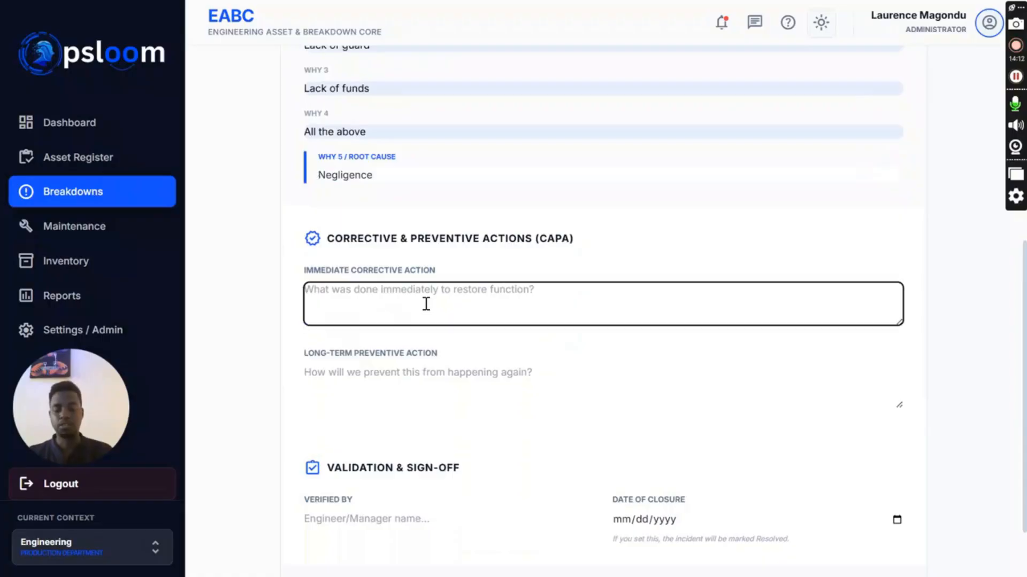
{"action": "type", "text": "Repla"}
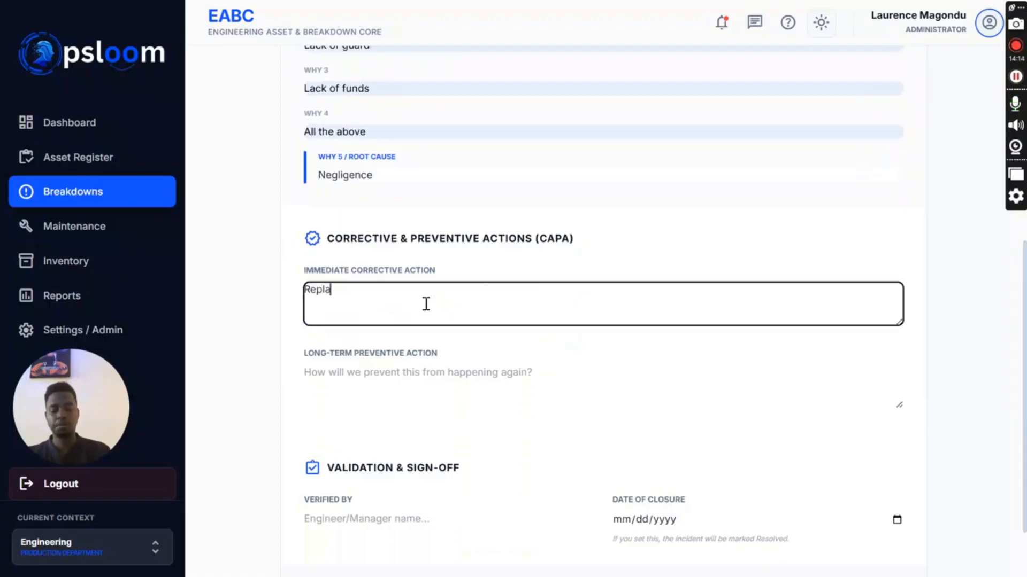
{"action": "type", "text": "ce plug"}
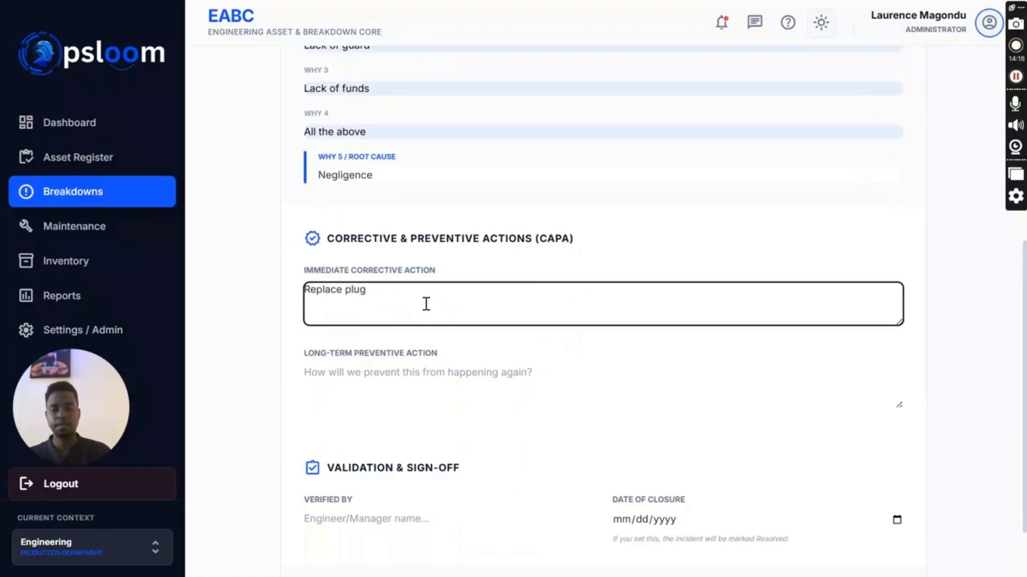
Enter "Train staff on segregation or sorting using Kaizen" as the long-term preventive action
{"action": "left_click", "coordinate": [401, 380]}
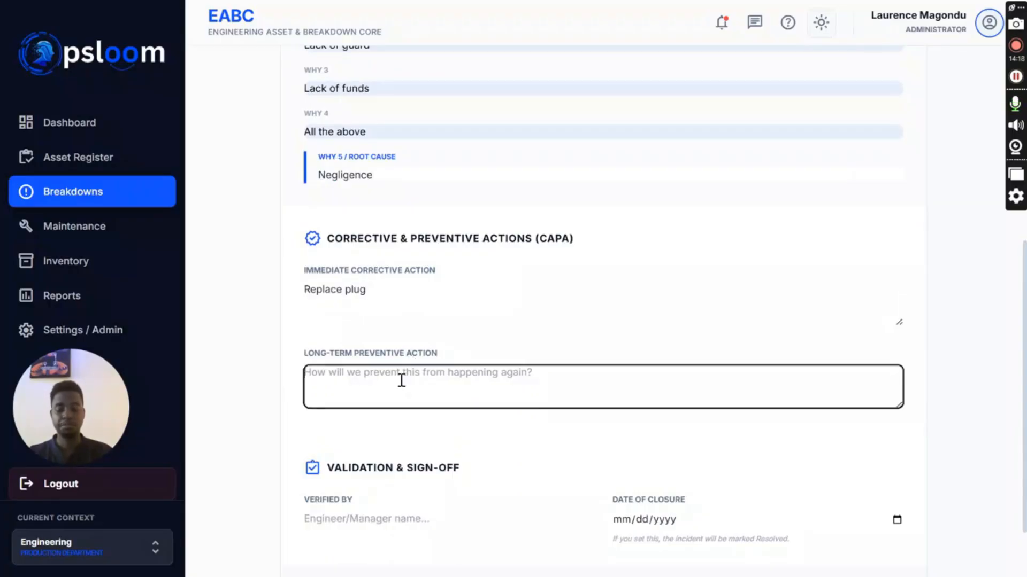
{"action": "type", "text": "Train "}
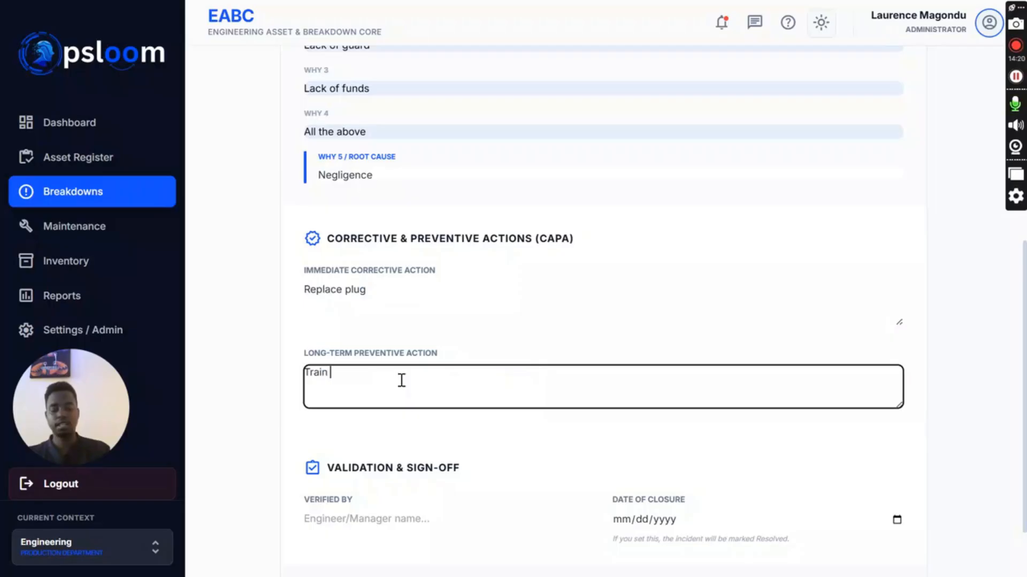
{"action": "type", "text": "staff on s"}
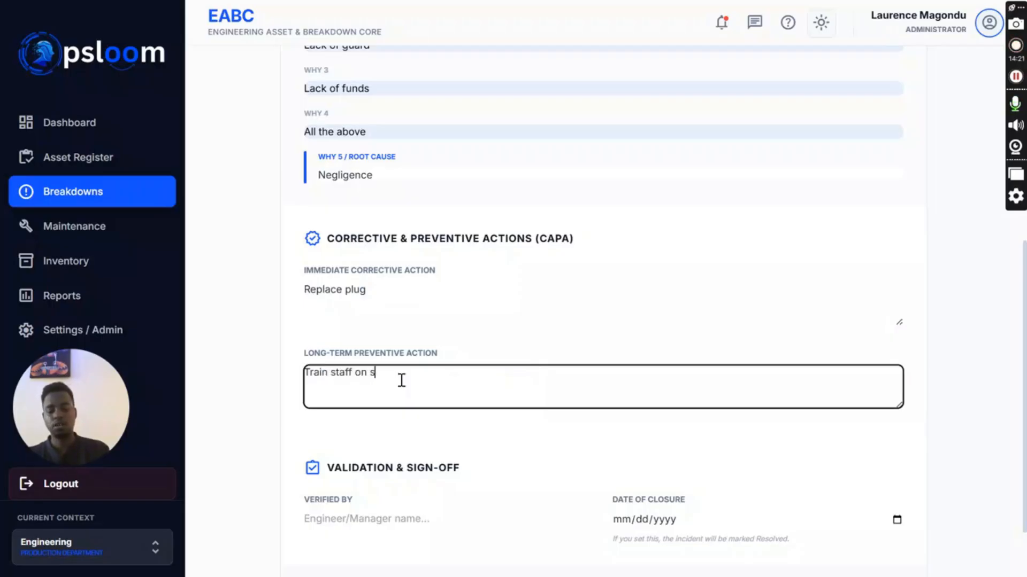
{"action": "type", "text": "egregation"}
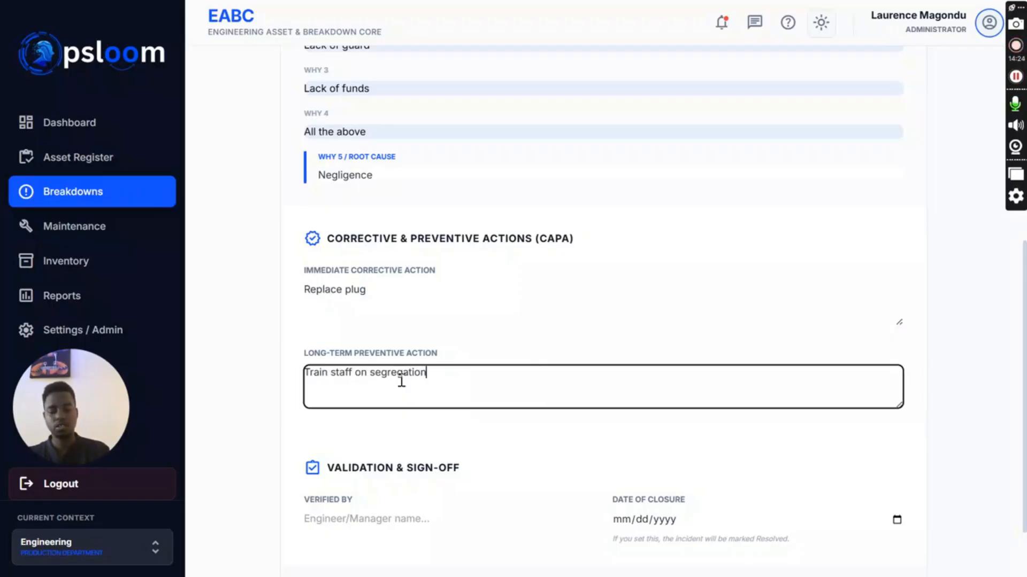
{"action": "type", "text": " or sorti"}
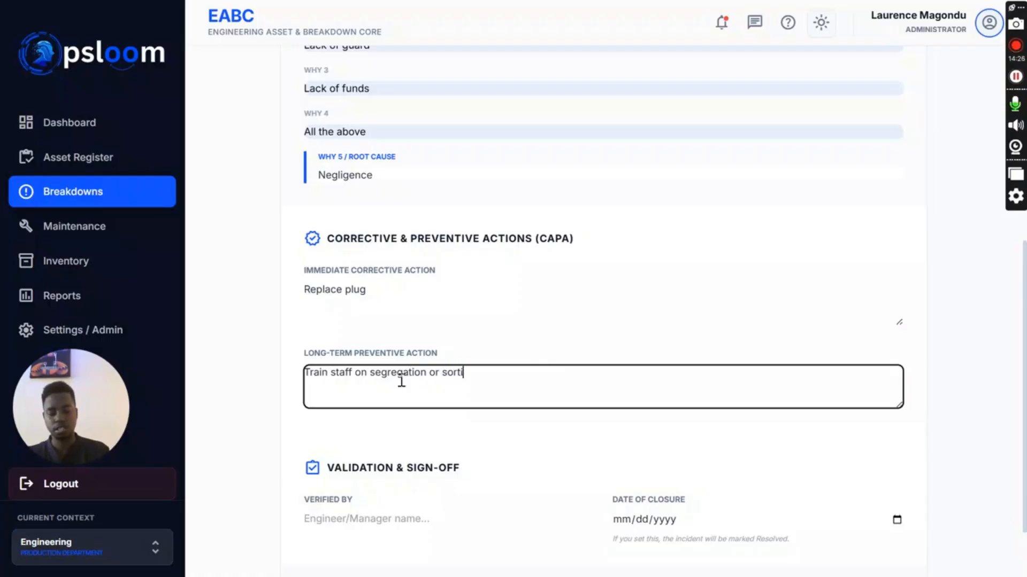
{"action": "type", "text": "ng using K"}
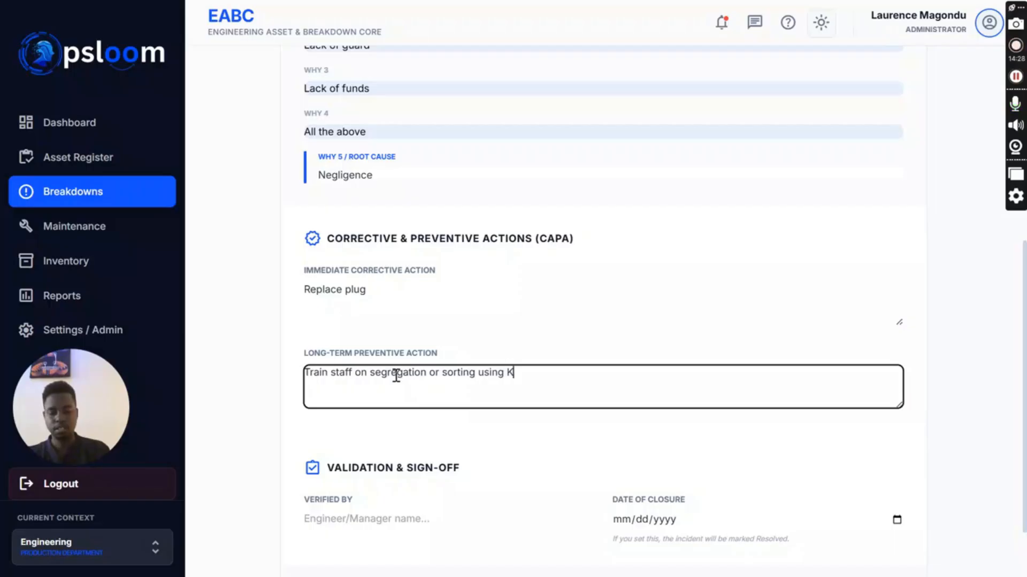
{"action": "type", "text": "aizen"}
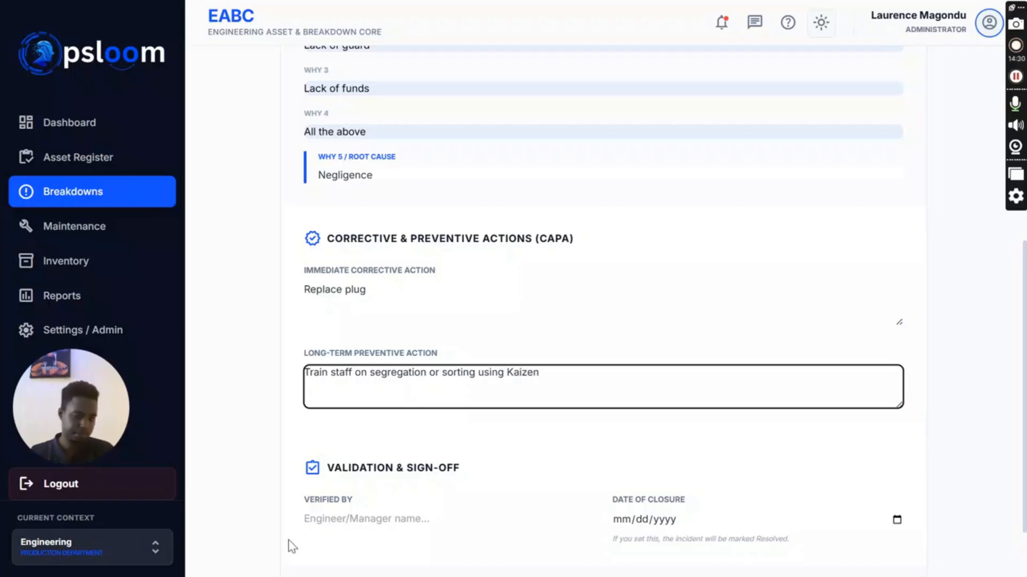
Enter the verifier's name in the validation and sign-off section
{"action": "left_click", "coordinate": [332, 518]}
{"action": "type", "text": "L"}
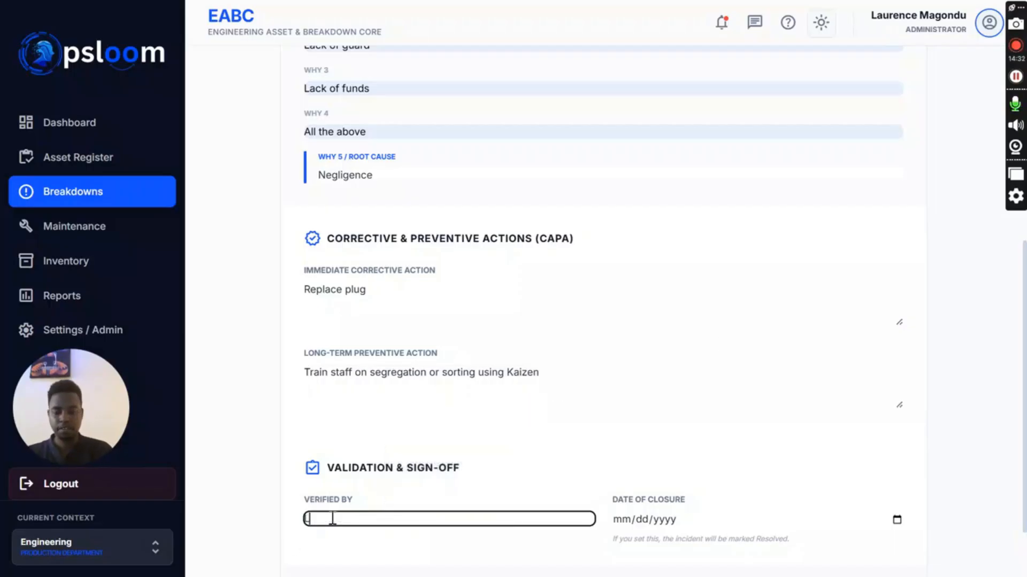
{"action": "type", "text": "aurence"}
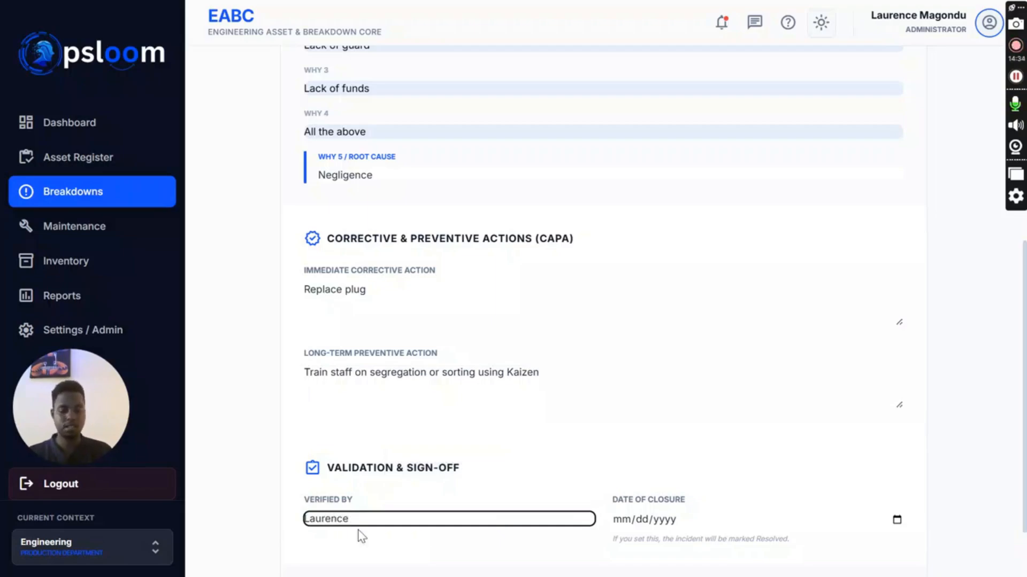
Set the date of closure to 05/17/2026 and submit the root cause analysis
{"action": "left_click", "coordinate": [627, 523]}
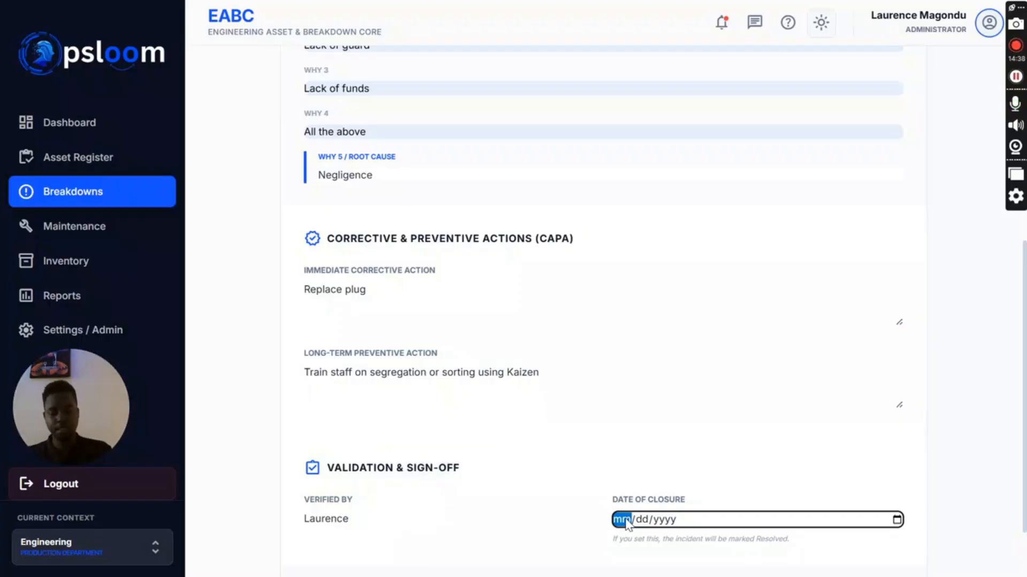
{"action": "type", "text": "12/dd/yyyy"}
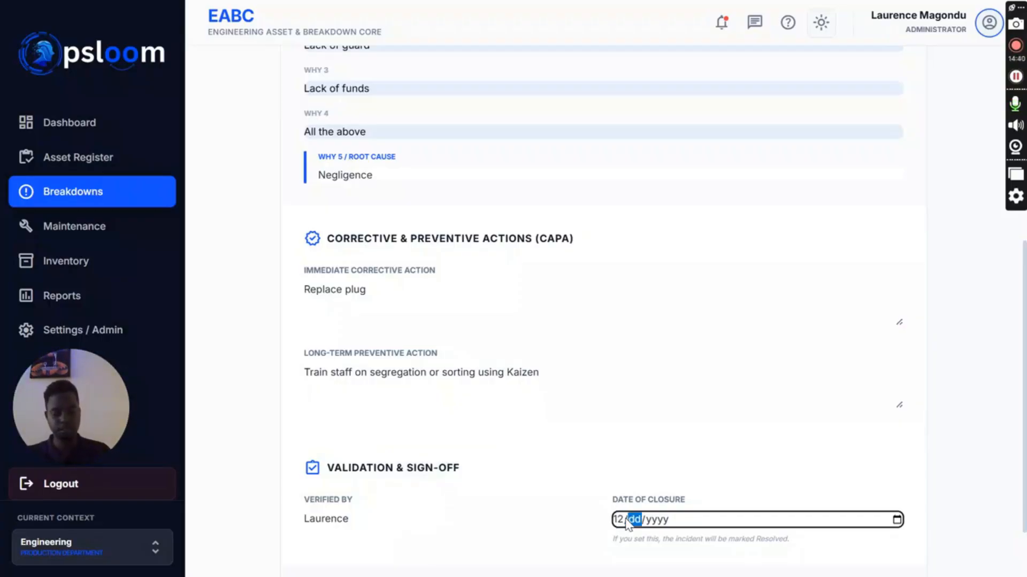
{"action": "left_click", "coordinate": [627, 522]}
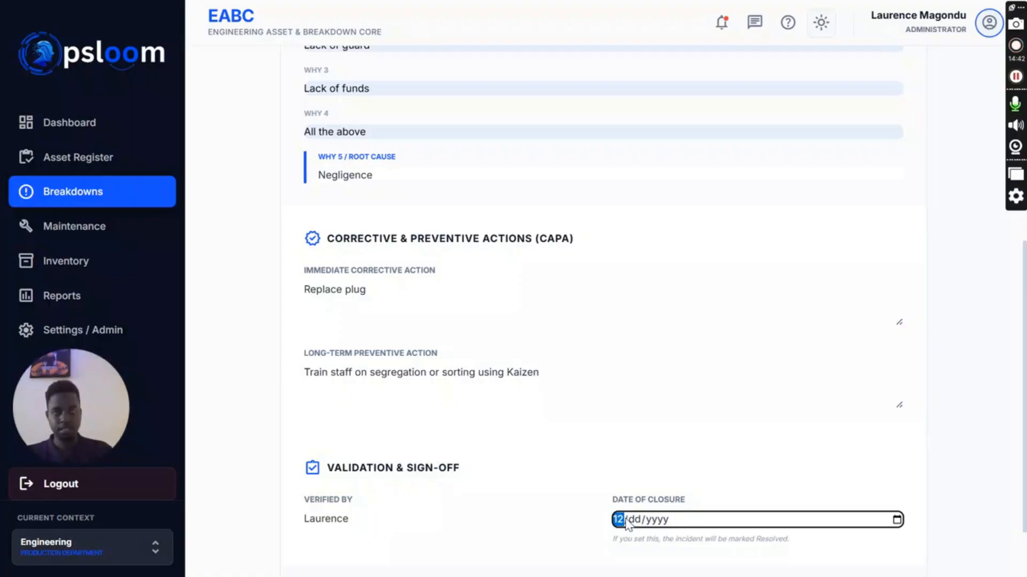
{"action": "type", "text": "05/"}
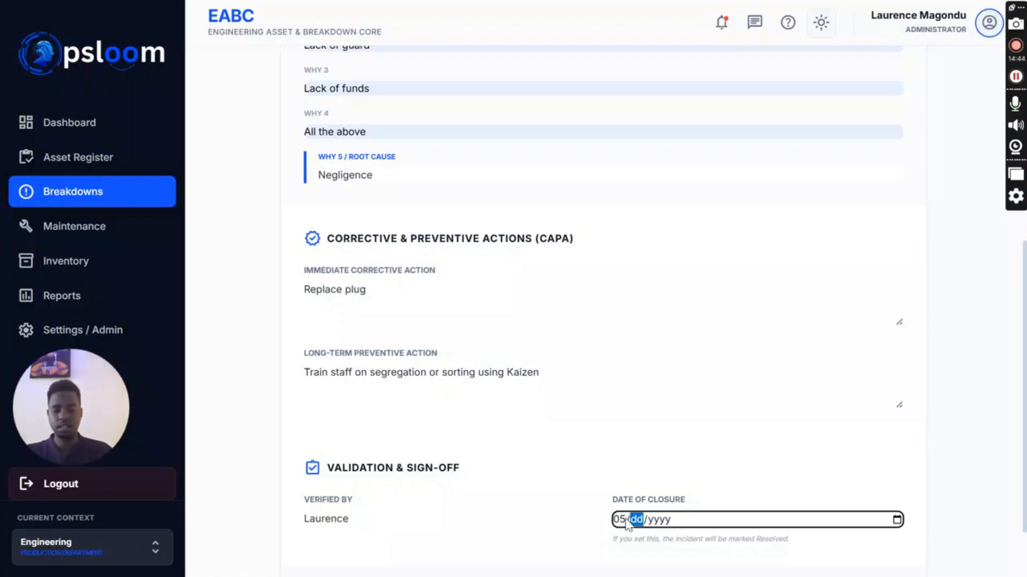
{"action": "type", "text": "17/"}
{"action": "type", "text": "20"}
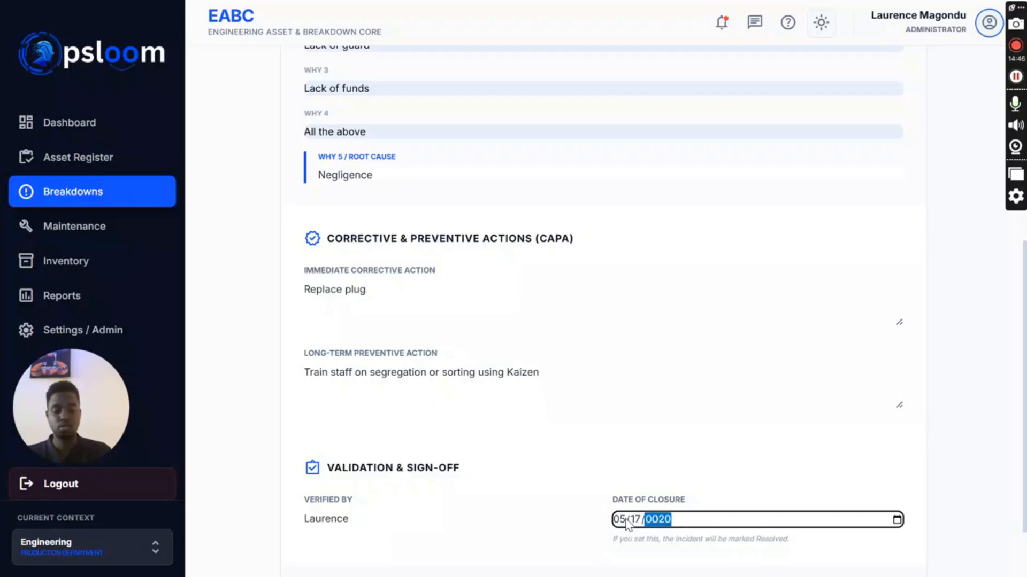
{"action": "type", "text": "26"}
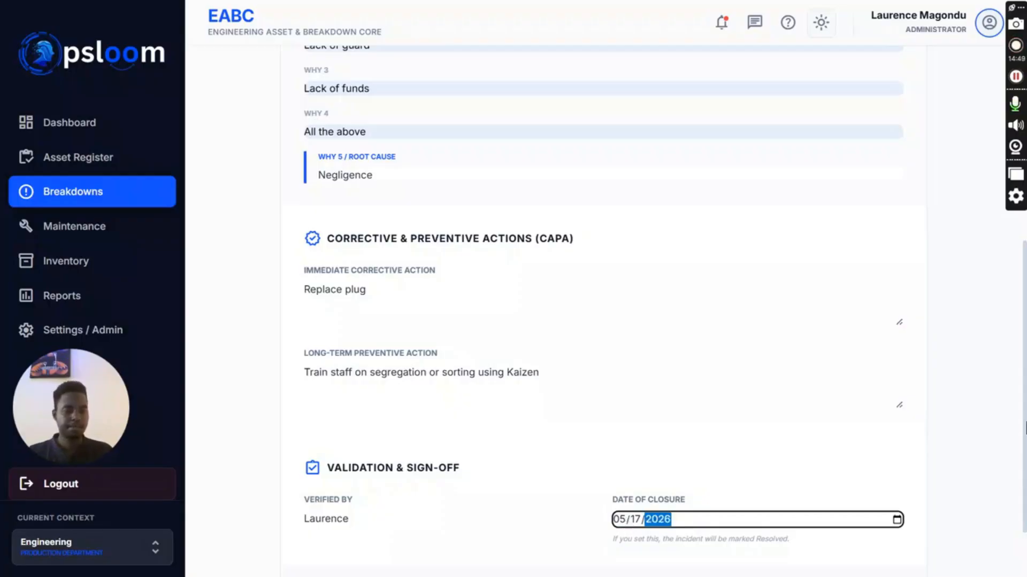
{"action": "scroll", "coordinate": [1025, 427], "scroll_direction": "down", "scroll_amount": 2}
{"action": "left_click", "coordinate": [829, 524]}
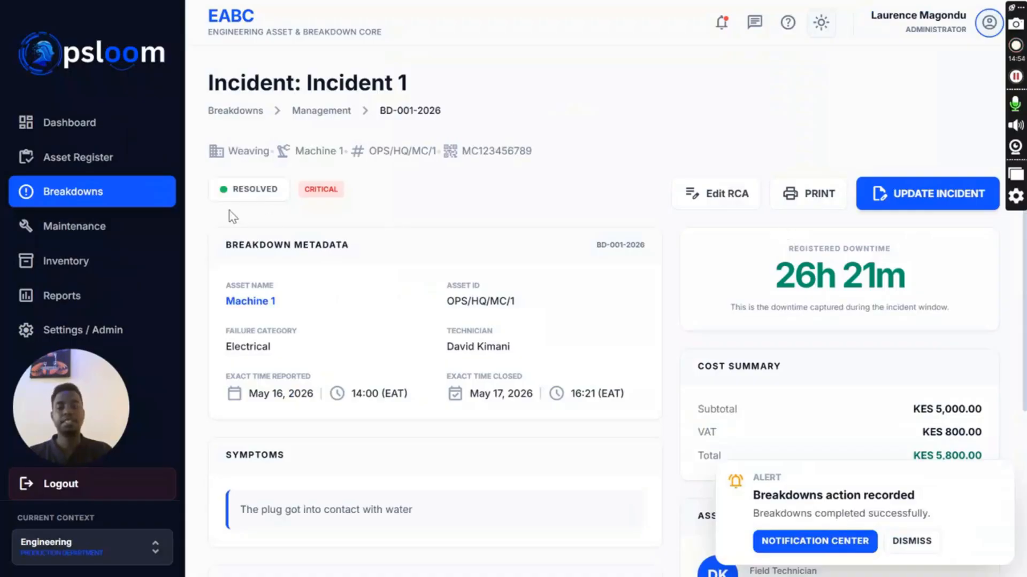
Review the incident record's status, breakdown metadata, registered downtime and cost summary
{"action": "left_click_drag", "start_coordinate": [222, 195], "coordinate": [300, 194]}
{"action": "left_click", "coordinate": [560, 178]}
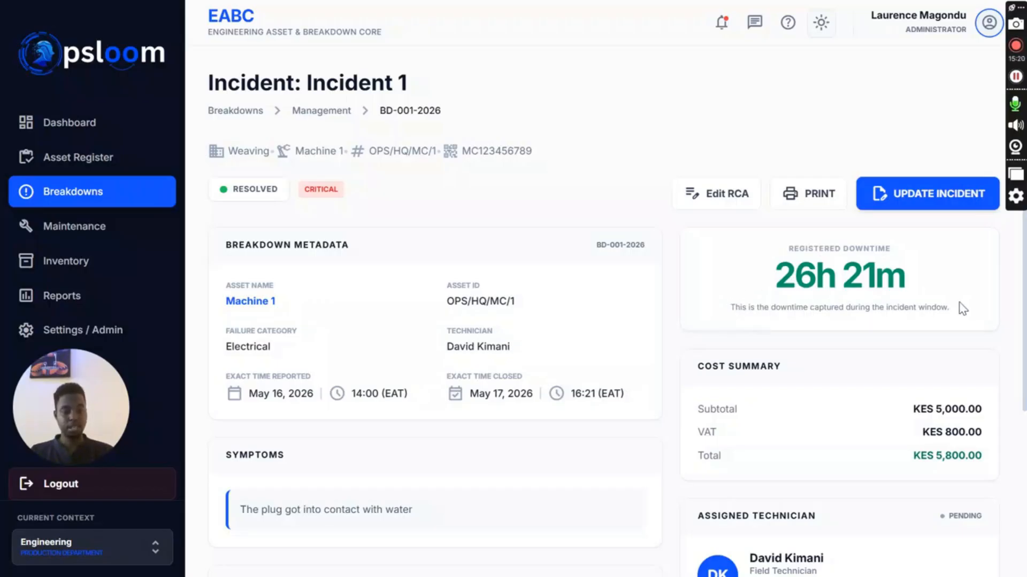
{"action": "left_click_drag", "start_coordinate": [1024, 300], "coordinate": [1024, 454]}
{"action": "left_click_drag", "start_coordinate": [1025, 396], "coordinate": [1025, 224]}
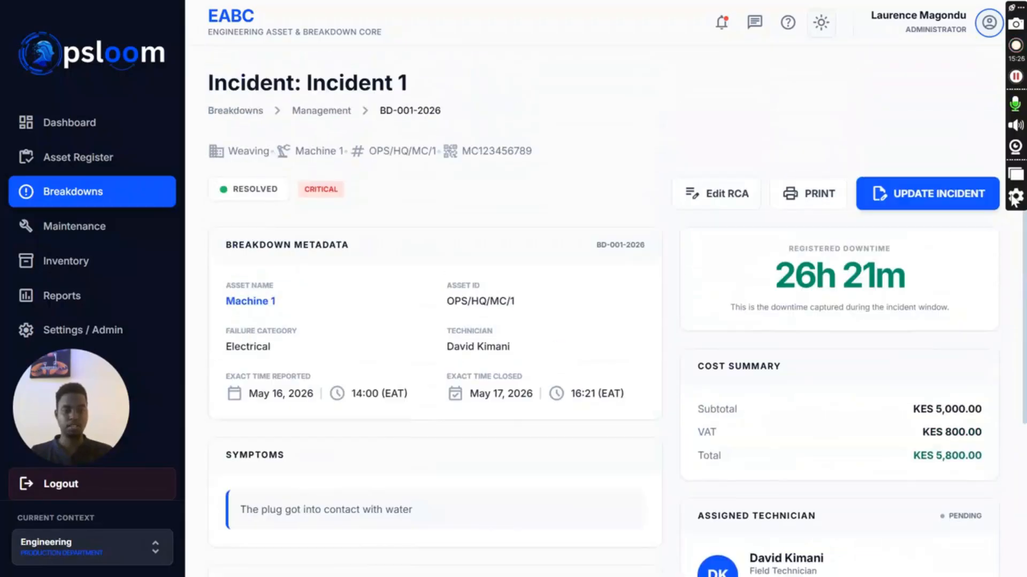
Reopen the submitted root cause analysis for editing, review its entries and leave without changing them
{"action": "left_click", "coordinate": [721, 195]}
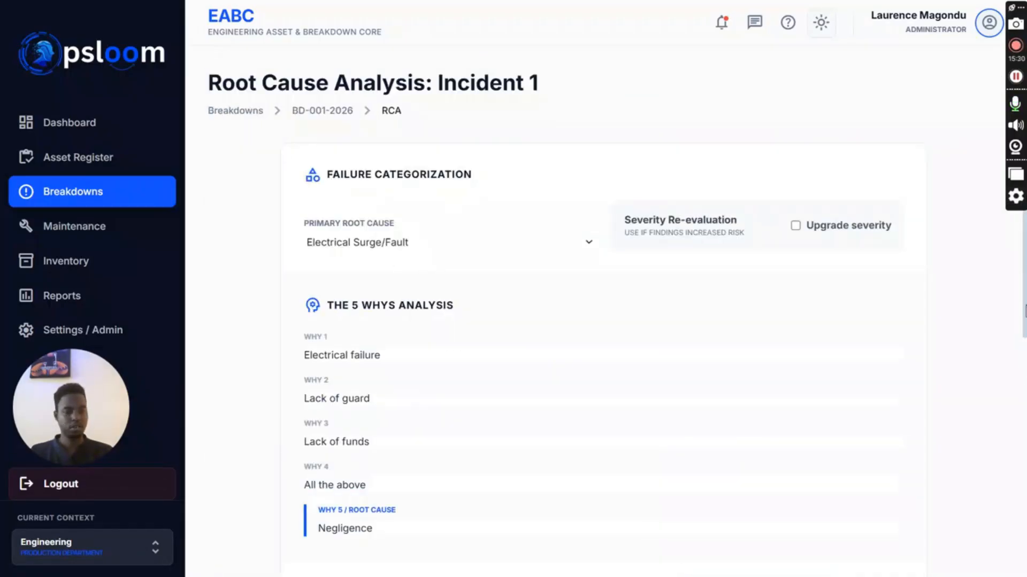
{"action": "left_click_drag", "start_coordinate": [1025, 312], "coordinate": [1025, 556]}
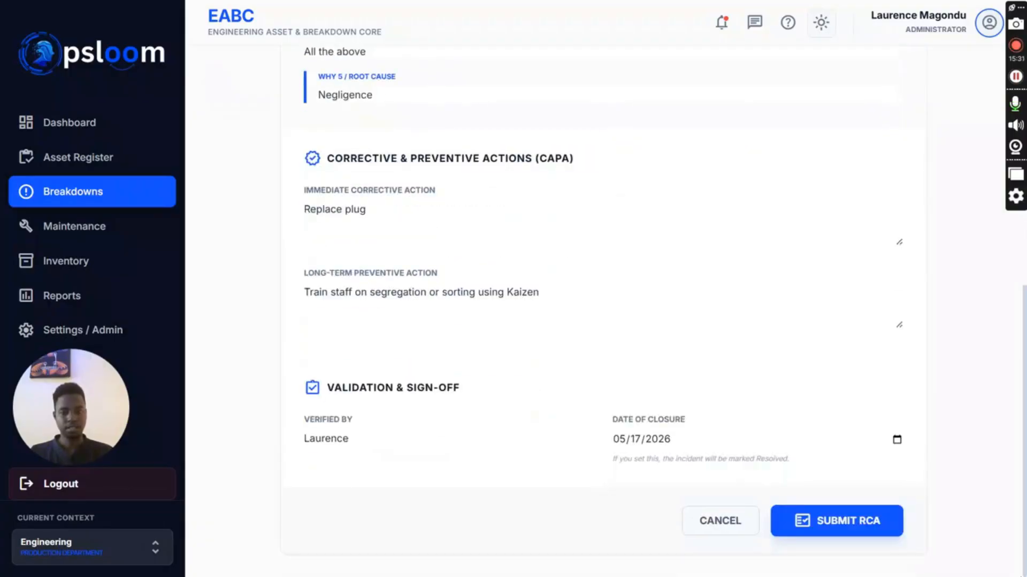
{"action": "left_click", "coordinate": [746, 526]}
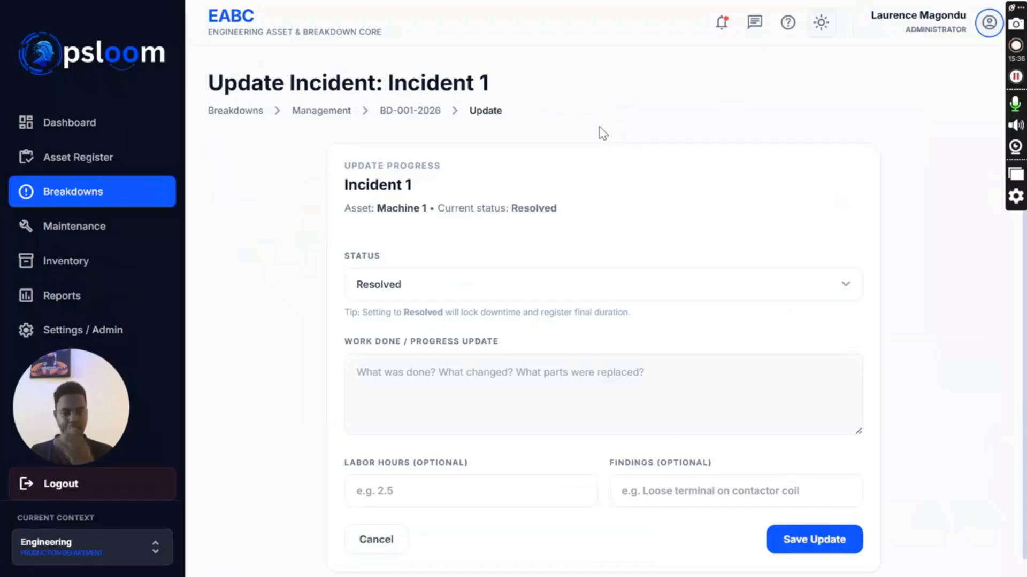
Set Incident 1's status to On Hold with the progress note "Awaiting funds" and save the update
{"action": "left_click", "coordinate": [382, 292]}
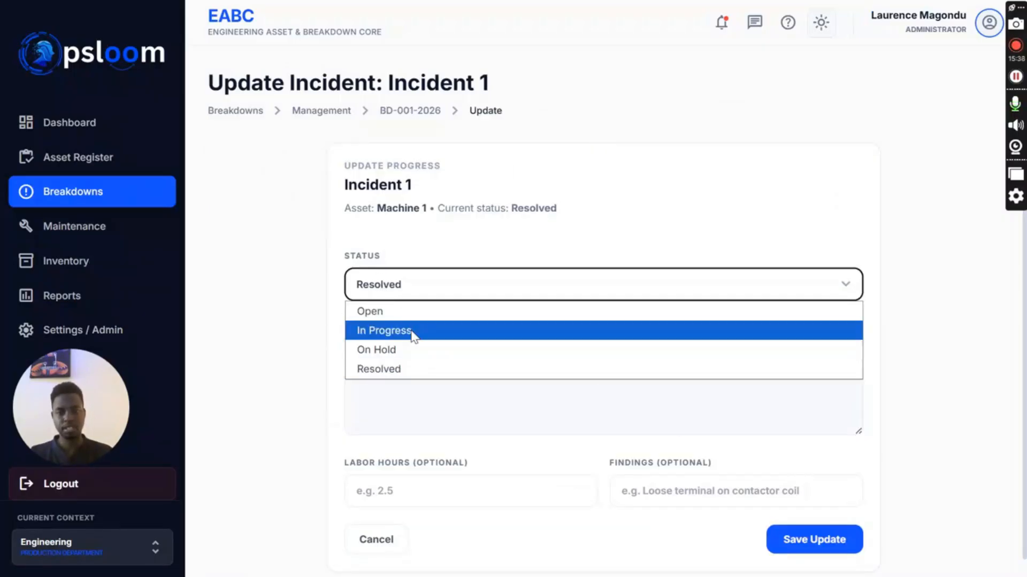
{"action": "left_click", "coordinate": [405, 350]}
{"action": "left_click", "coordinate": [406, 383]}
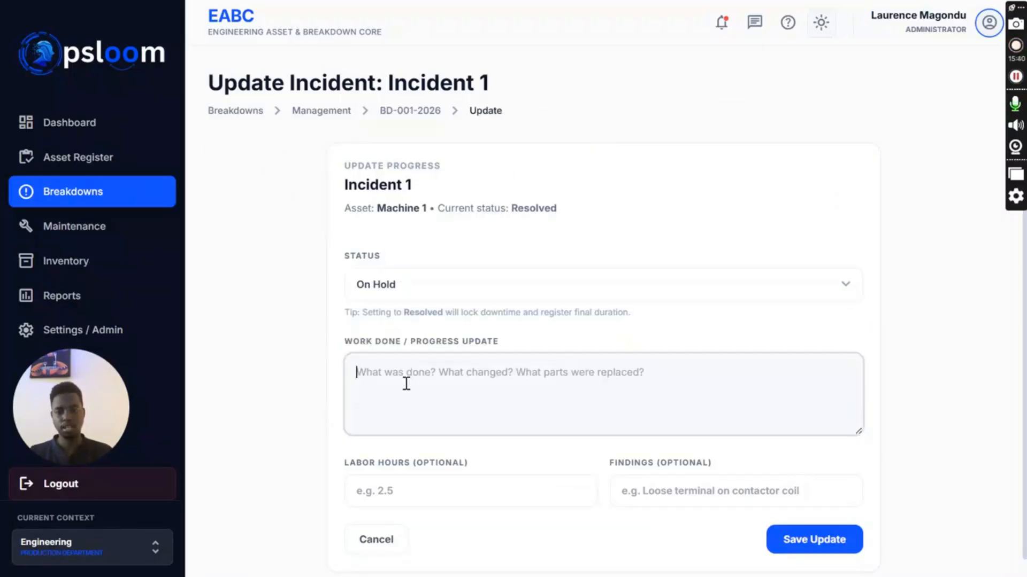
{"action": "type", "text": "Awai"}
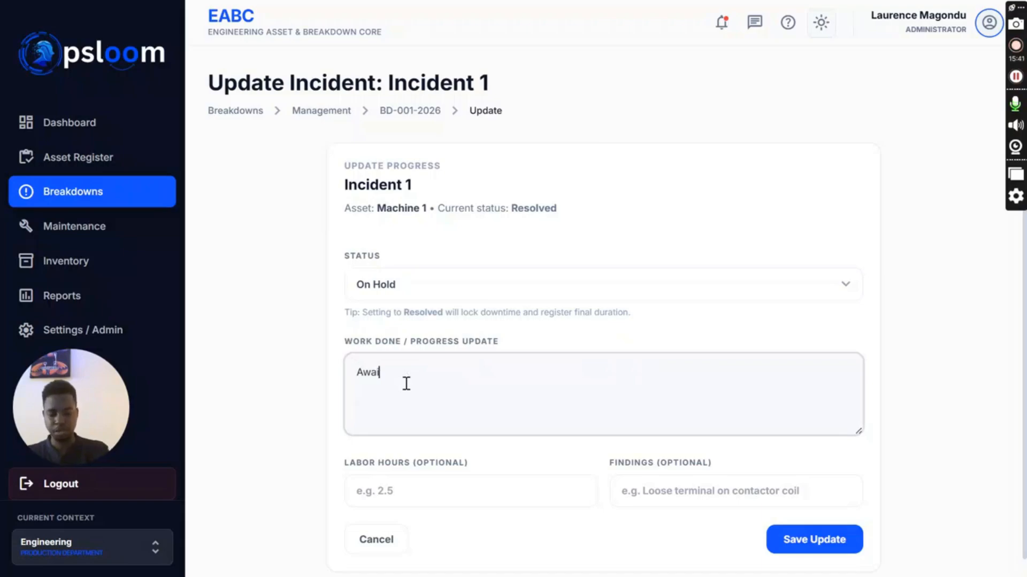
{"action": "type", "text": "ting funds "}
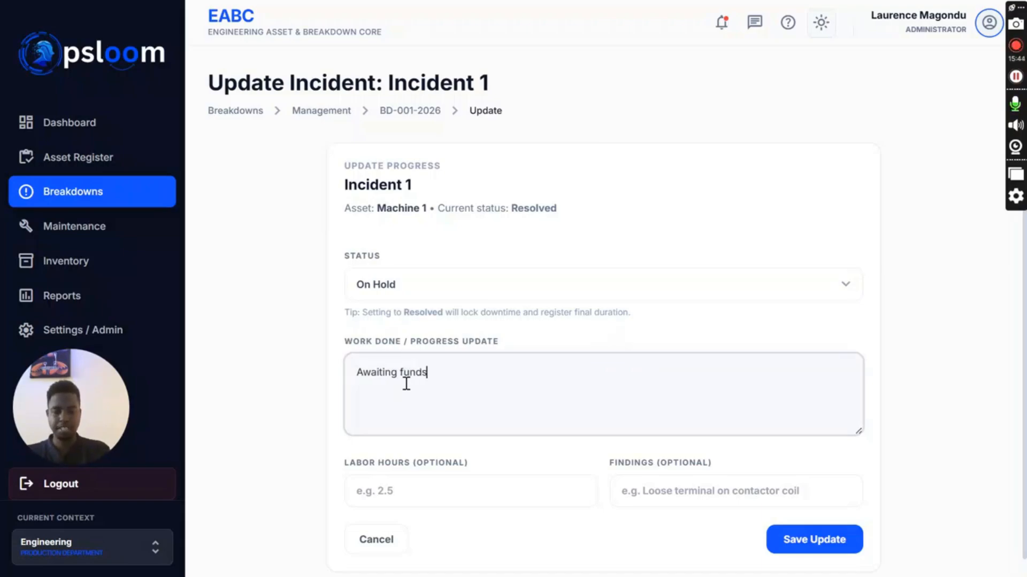
{"action": "type", "text": "o"}
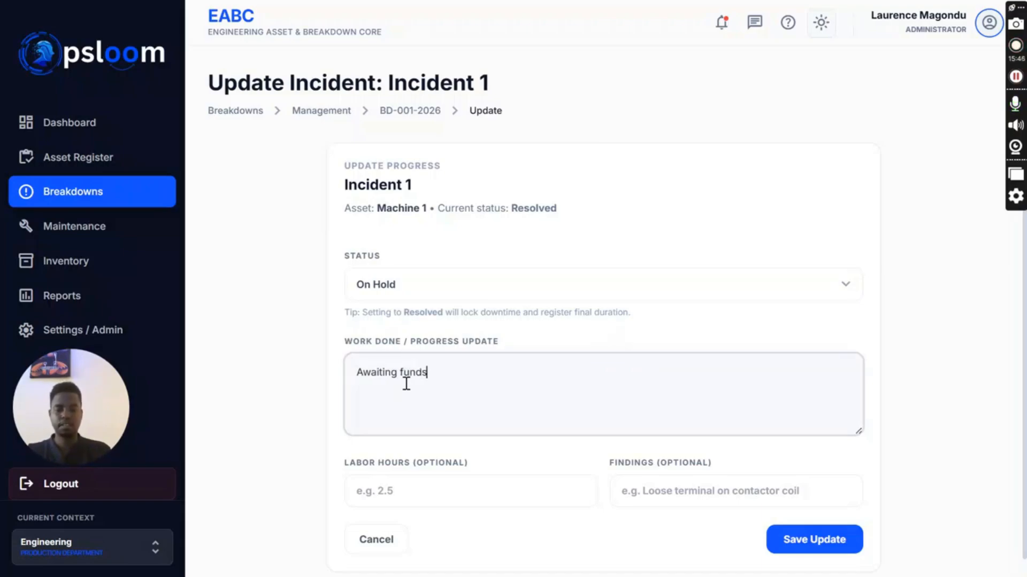
{"action": "scroll", "coordinate": [428, 428], "scroll_direction": "down", "scroll_amount": 1}
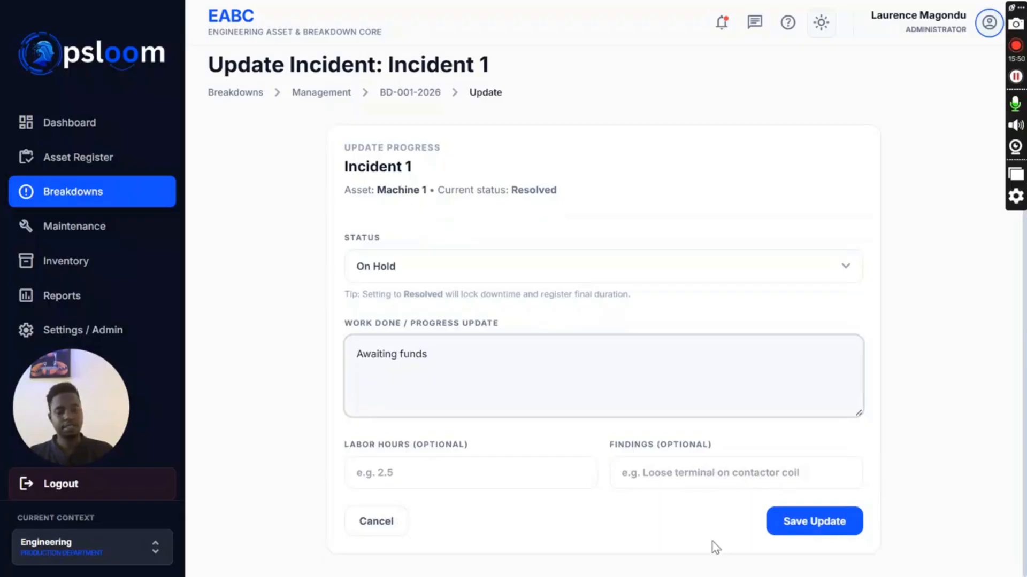
{"action": "left_click", "coordinate": [814, 522]}
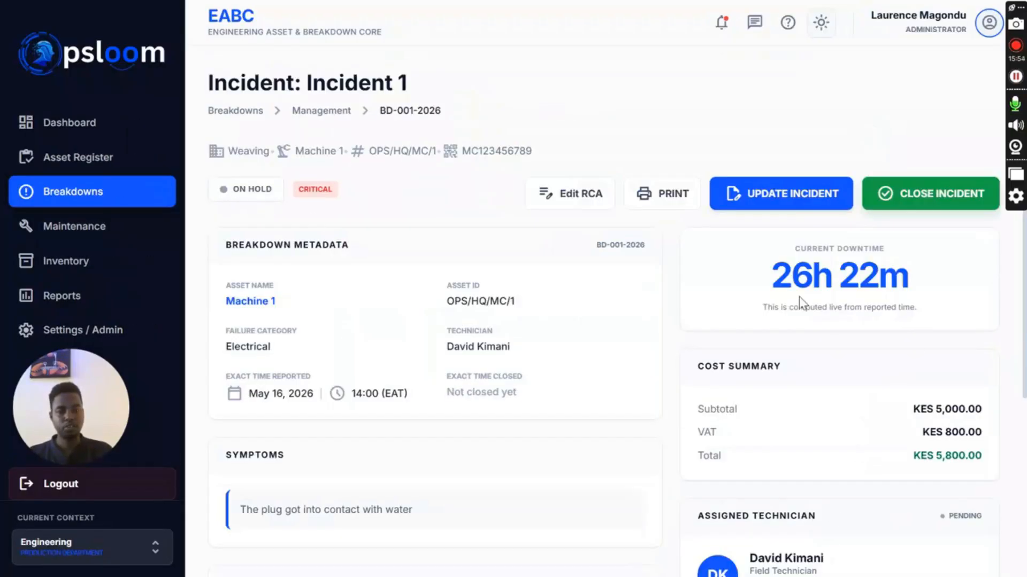
Review the updated record of Incident 1 down to its activity log and close the incident as Resolved
{"action": "scroll", "coordinate": [1024, 252], "scroll_direction": "down", "scroll_amount": 5}
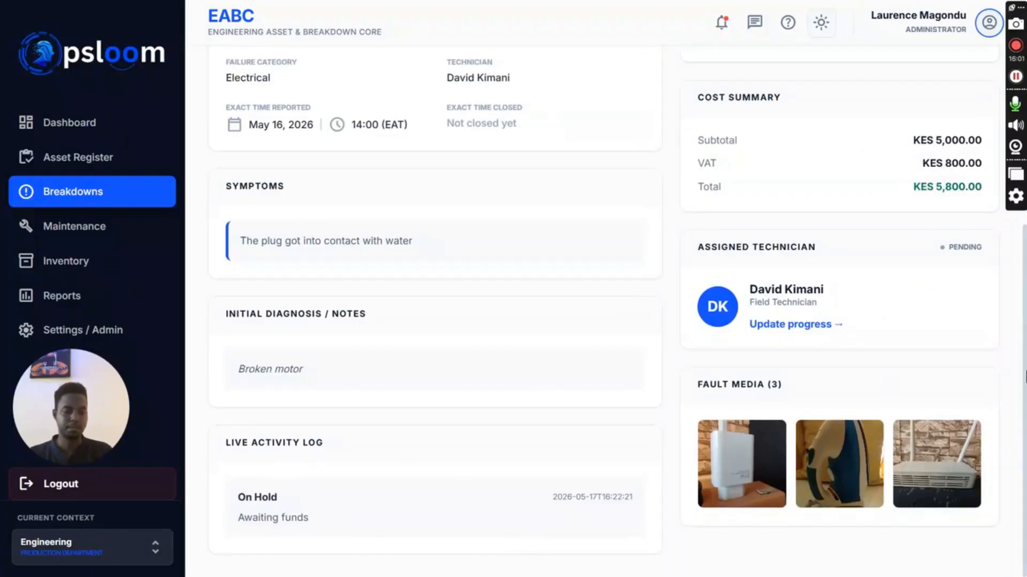
{"action": "scroll", "coordinate": [907, 161], "scroll_direction": "up", "scroll_amount": 5}
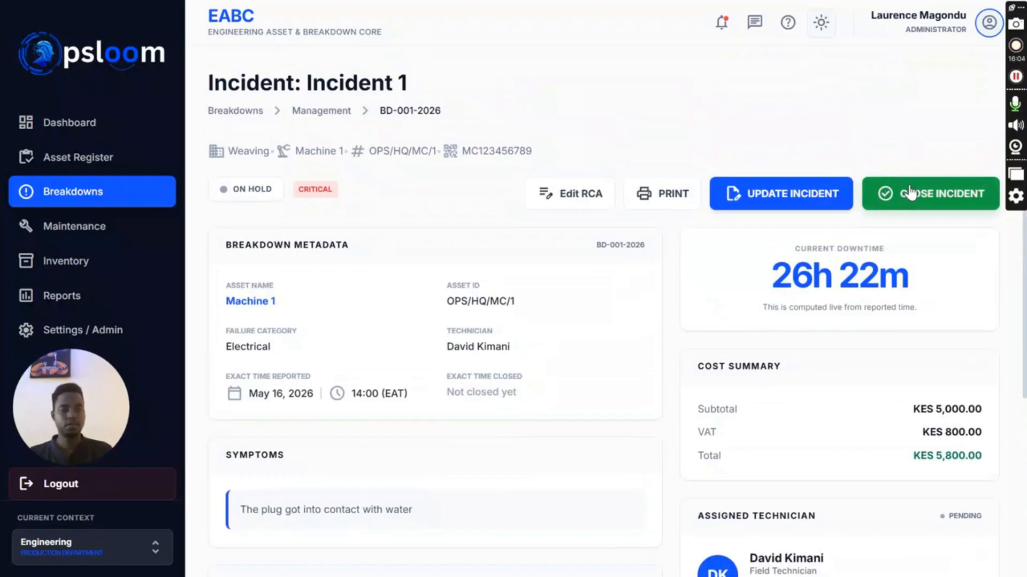
{"action": "left_click", "coordinate": [910, 192]}
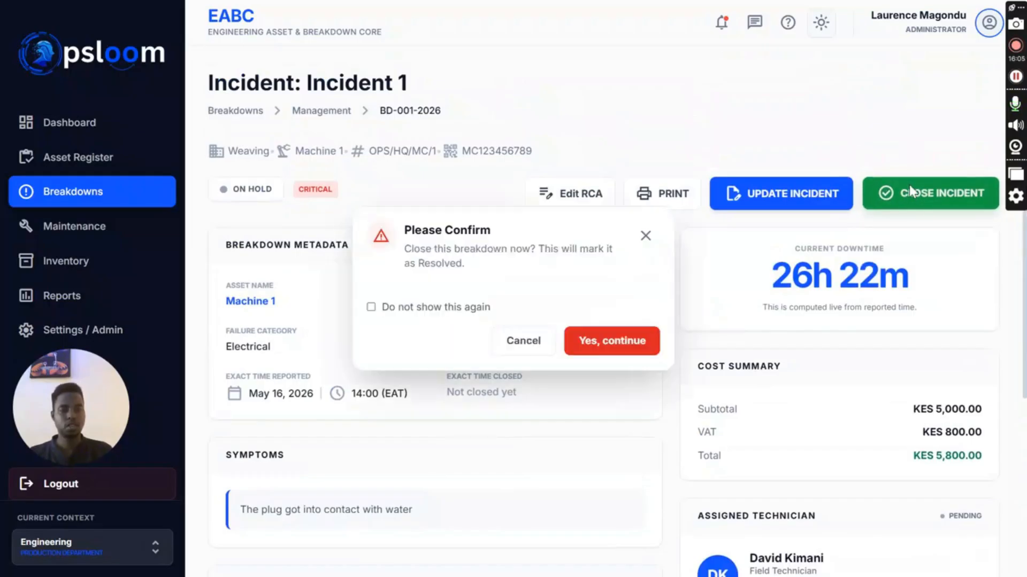
{"action": "left_click", "coordinate": [602, 350]}
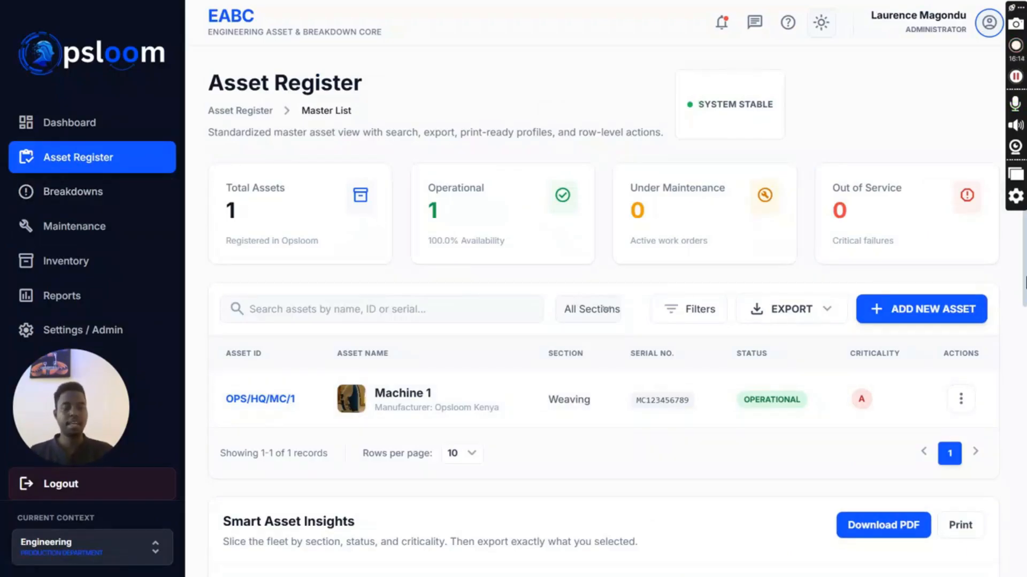
Open the breakdowns overview and examine the summary figures for repair time, downtime, uptime rate and cost
{"action": "left_click", "coordinate": [85, 200]}
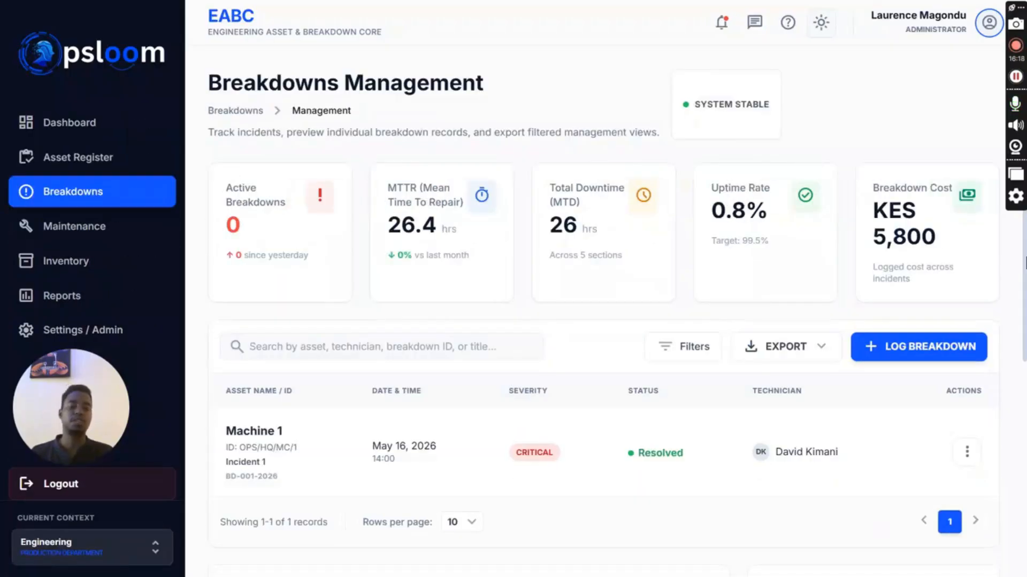
{"action": "left_click_drag", "start_coordinate": [719, 214], "coordinate": [748, 214]}
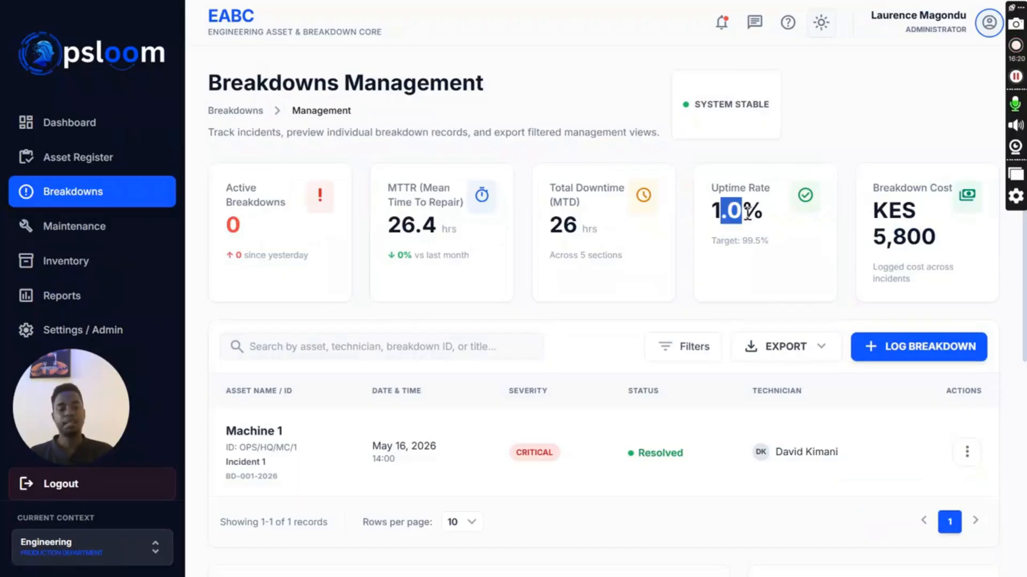
{"action": "left_click", "coordinate": [835, 136]}
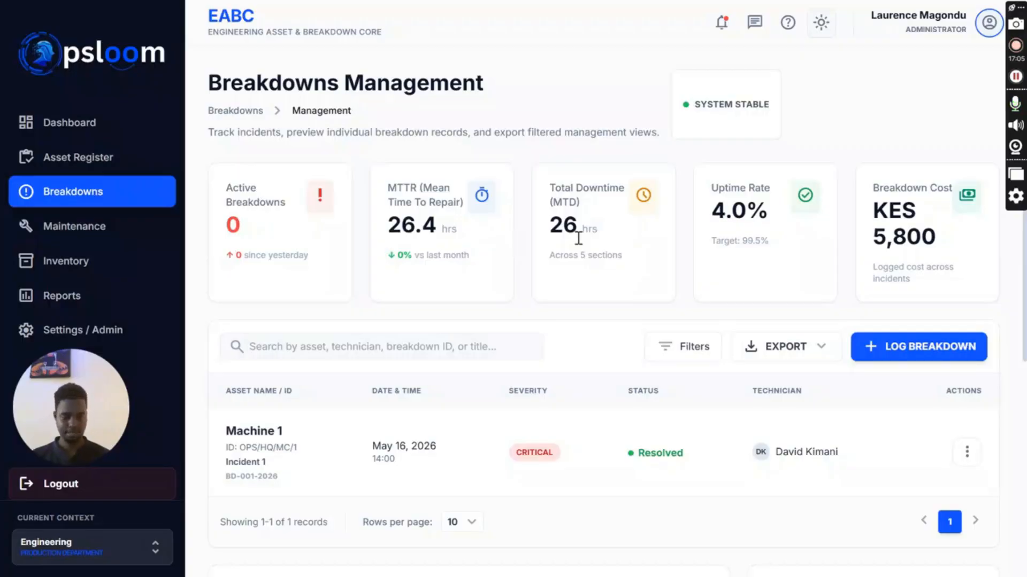
Generate the PDF Breakdown Frequency report for the last 7 days, review both pages in the print preview and cancel printing
{"action": "scroll", "coordinate": [610, 375], "scroll_direction": "down", "scroll_amount": 7}
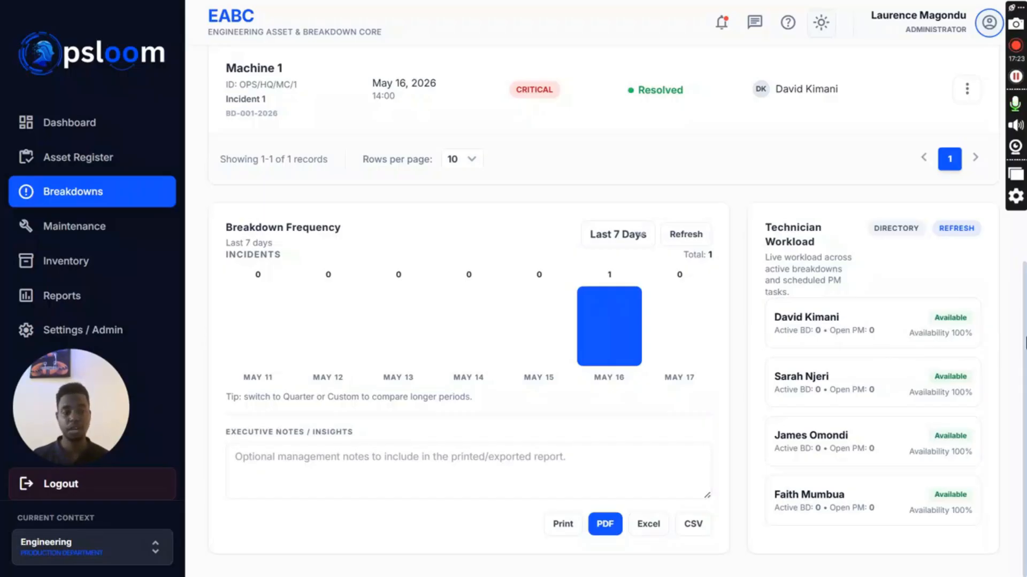
{"action": "left_click", "coordinate": [601, 525]}
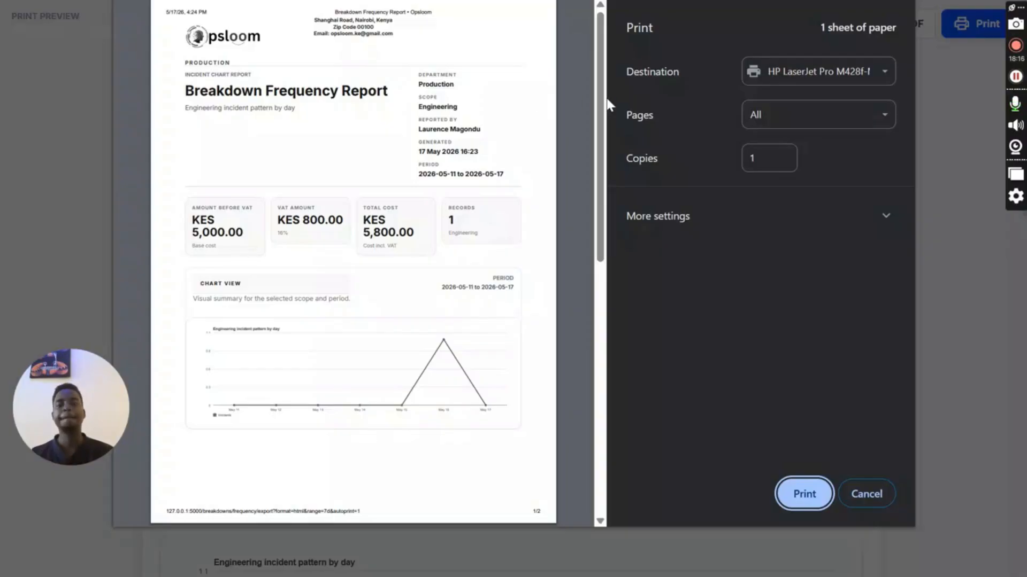
{"action": "scroll", "coordinate": [599, 142], "scroll_direction": "down", "scroll_amount": 1}
{"action": "scroll", "coordinate": [598, 141], "scroll_direction": "down", "scroll_amount": 2}
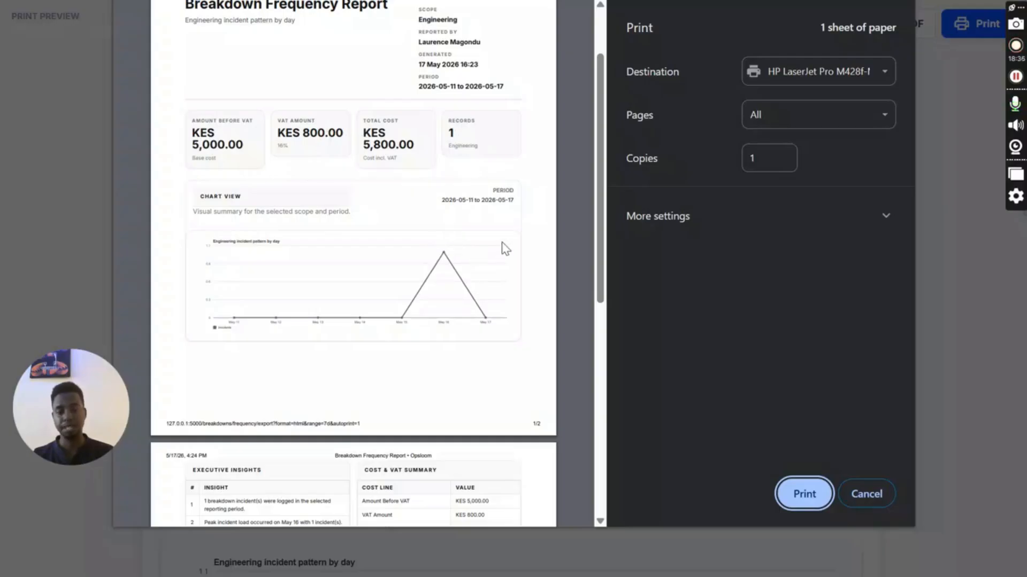
{"action": "left_click_drag", "start_coordinate": [601, 214], "coordinate": [599, 385]}
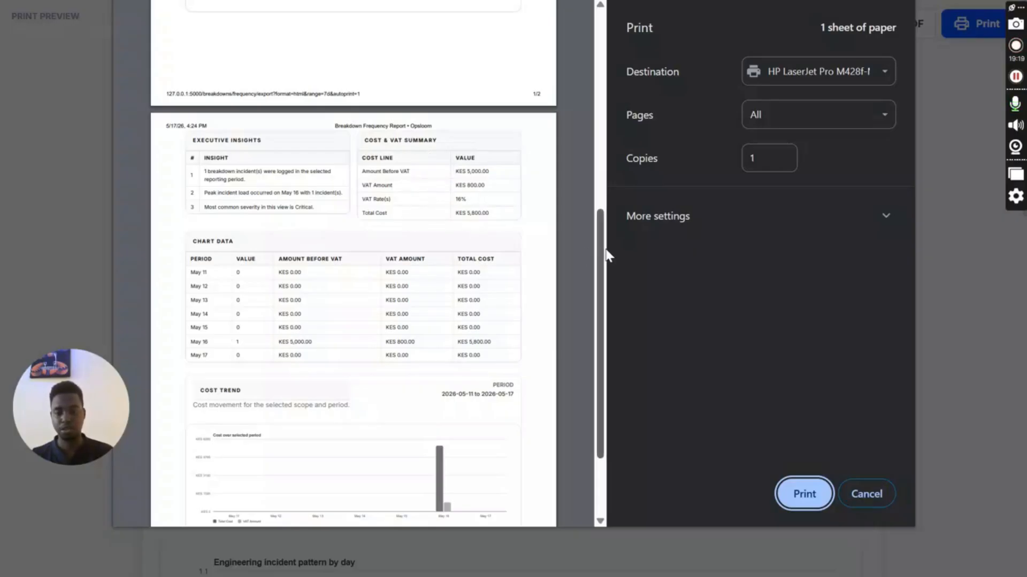
{"action": "left_click_drag", "start_coordinate": [594, 251], "coordinate": [593, 273]}
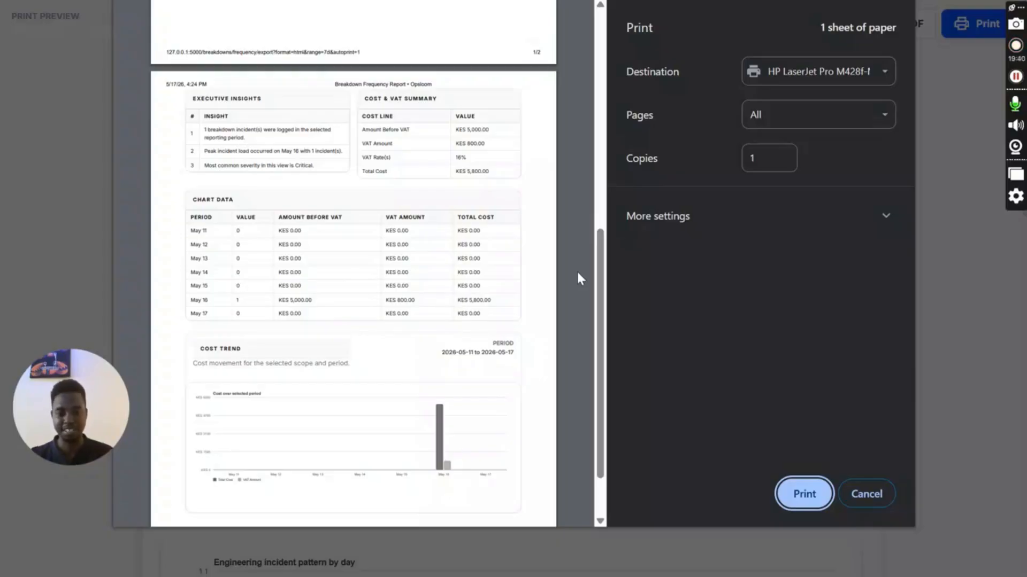
{"action": "left_click_drag", "start_coordinate": [603, 273], "coordinate": [604, 334]}
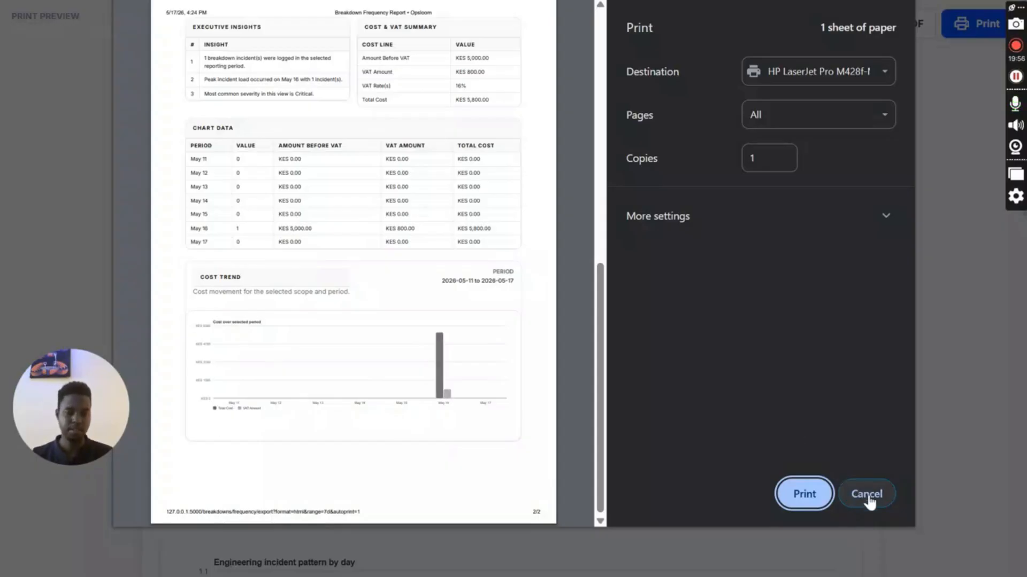
{"action": "left_click", "coordinate": [871, 500]}
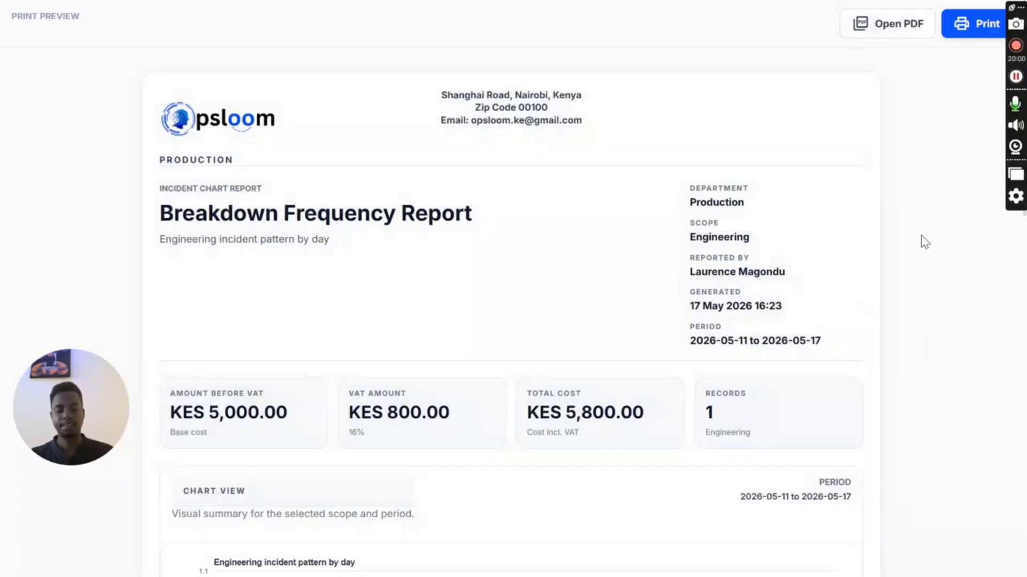
Leave full-screen view and close the Breakdown Frequency report to return to the breakdowns overview
{"action": "key", "text": "F11"}
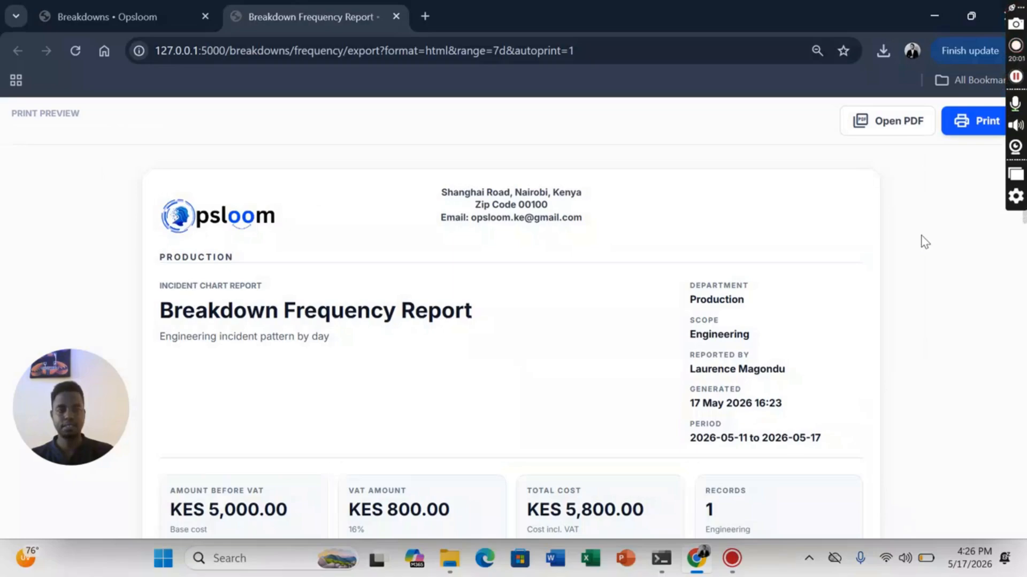
{"action": "left_click", "coordinate": [176, 11]}
{"action": "left_click", "coordinate": [396, 17]}
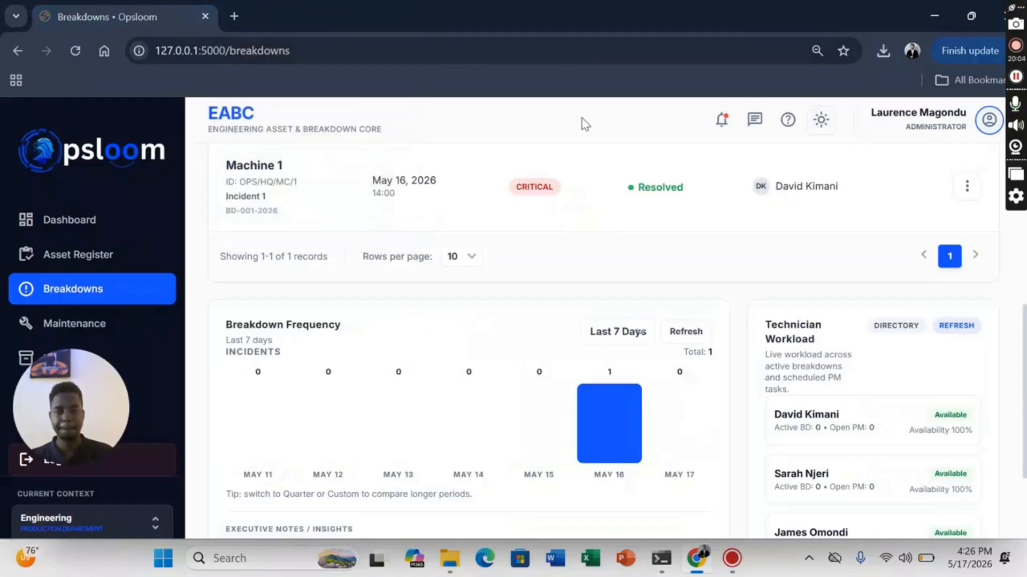
Preview the printout of Incident 1, review its summary and progress log, cancel printing and return to the breakdowns list
{"action": "left_click_drag", "start_coordinate": [1025, 348], "coordinate": [1026, 307]}
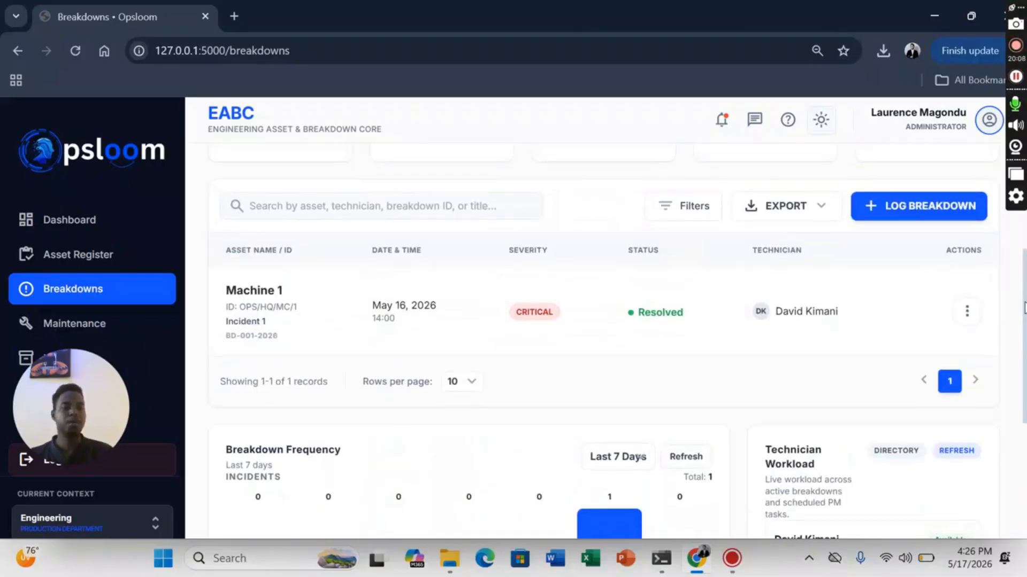
{"action": "left_click", "coordinate": [966, 312]}
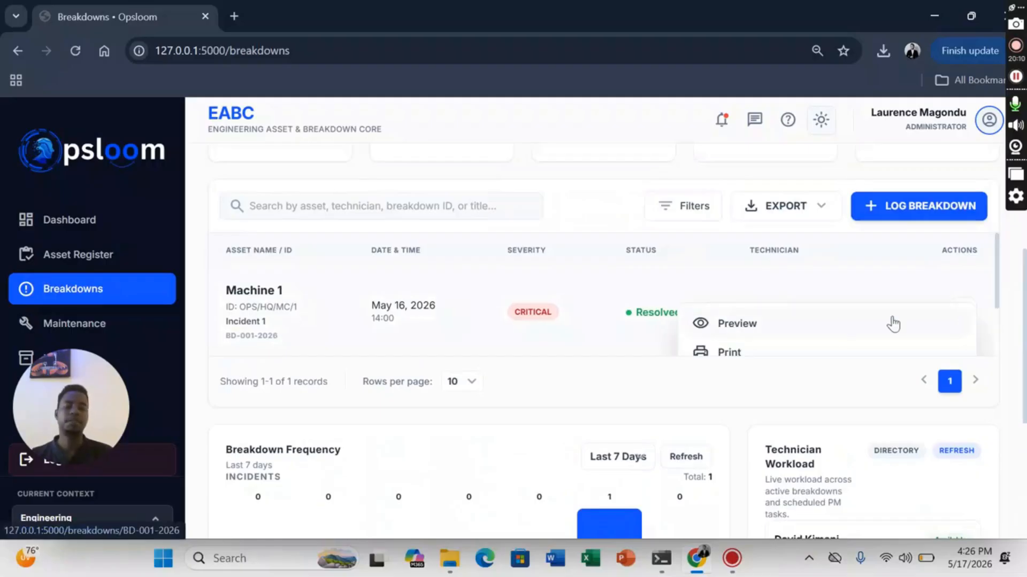
{"action": "left_click", "coordinate": [752, 352]}
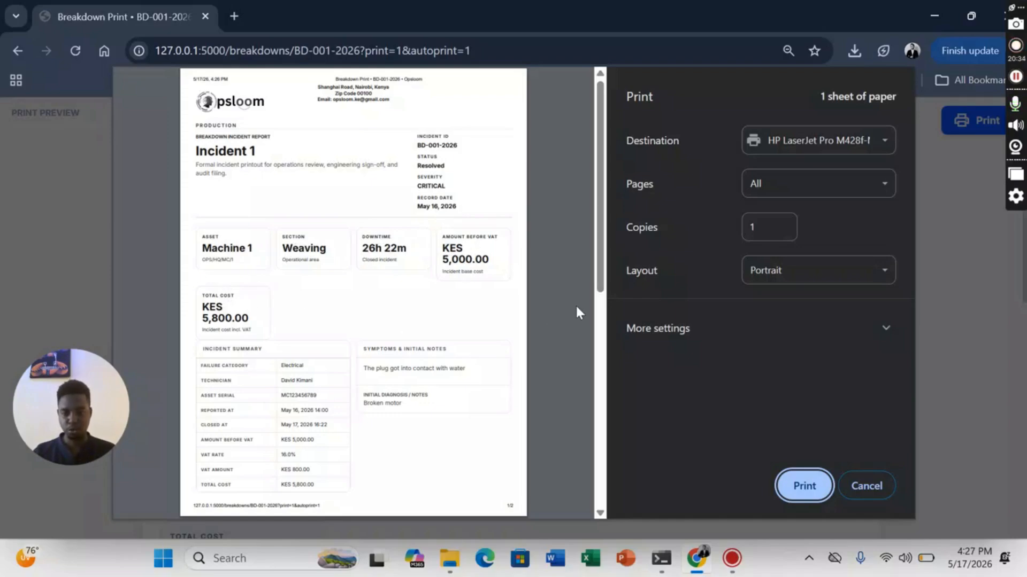
{"action": "scroll", "coordinate": [379, 281], "scroll_direction": "down", "scroll_amount": 3}
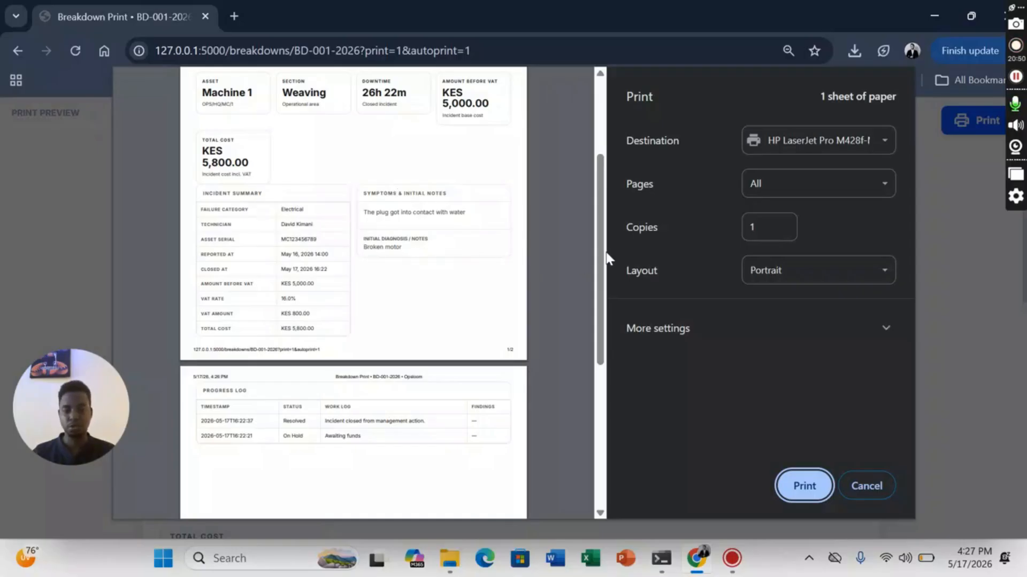
{"action": "left_click", "coordinate": [604, 267]}
{"action": "left_click_drag", "start_coordinate": [604, 267], "coordinate": [602, 363]}
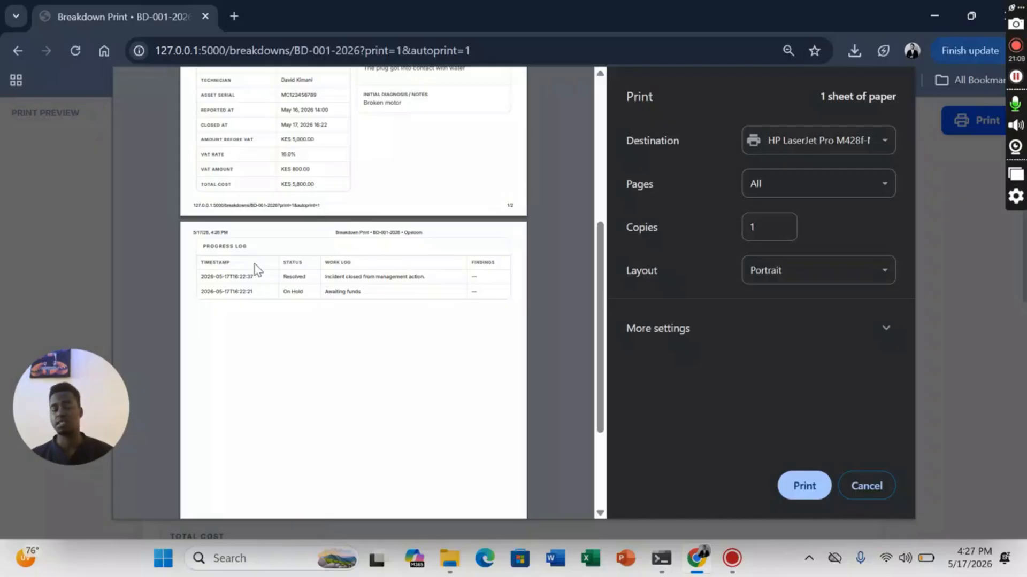
{"action": "left_click", "coordinate": [866, 486]}
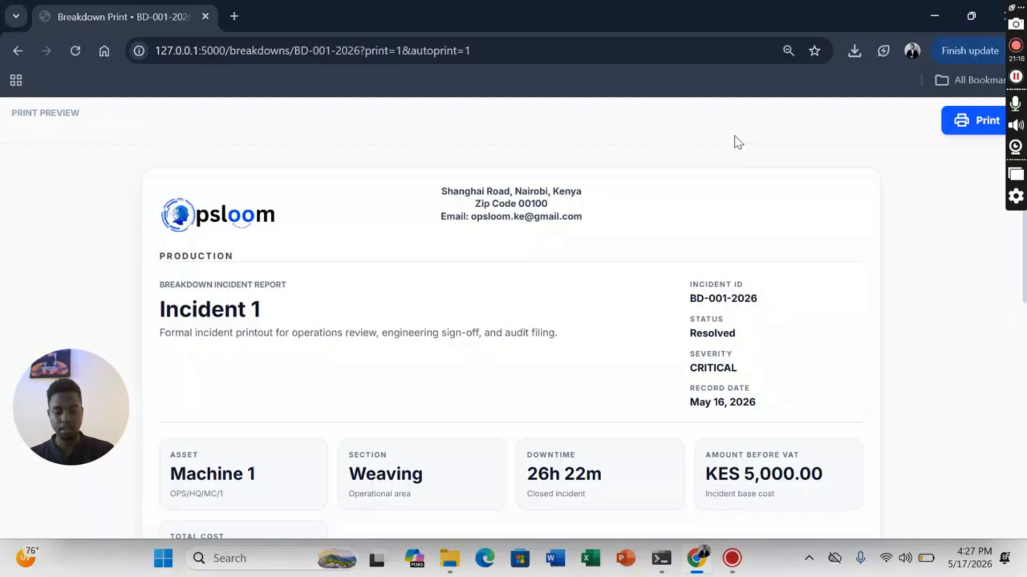
{"action": "key", "text": "alt+Left"}
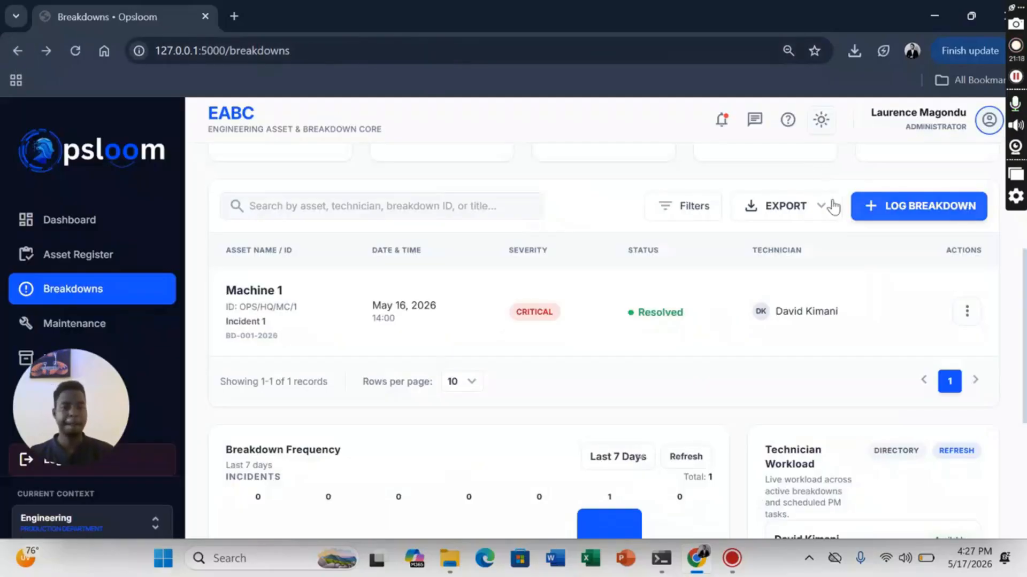
Export the breakdowns list as a PDF and save it as breakdowns_export in the EABC img folder
{"action": "left_click", "coordinate": [829, 214]}
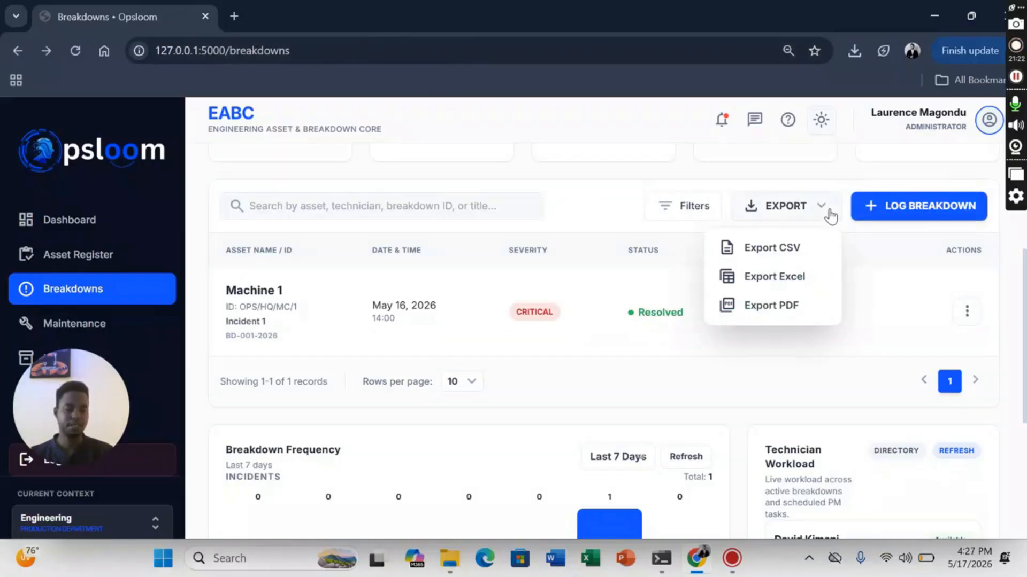
{"action": "left_click", "coordinate": [752, 310]}
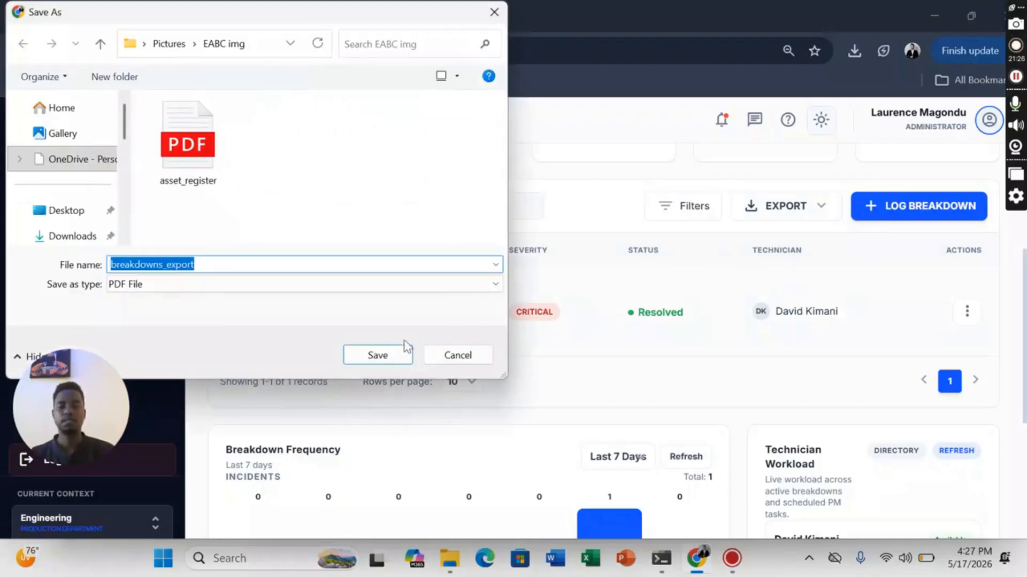
{"action": "left_click", "coordinate": [381, 357]}
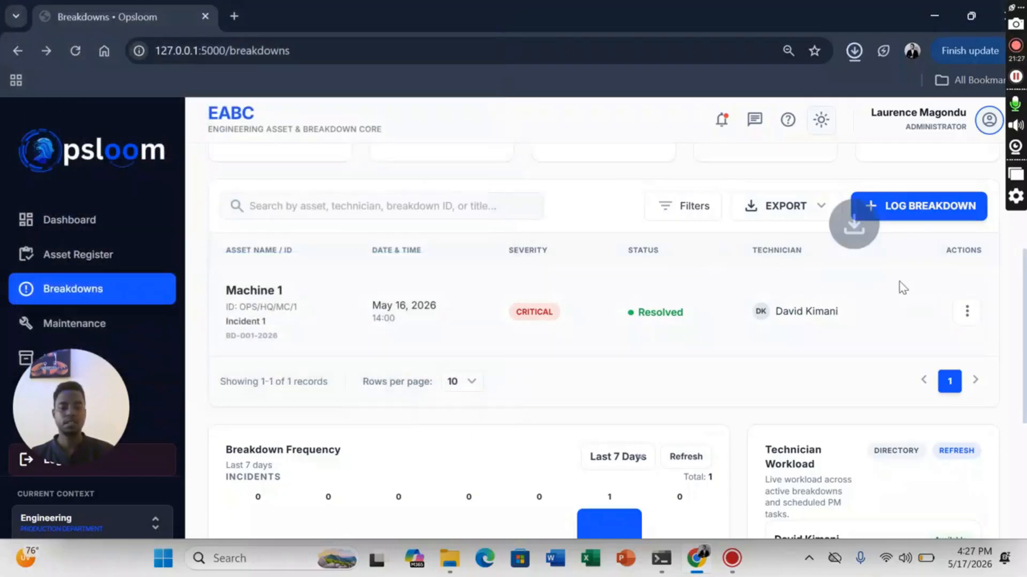
Export the breakdowns list as an Excel worksheet and save it as breakdowns_export in the EABC img folder
{"action": "left_click", "coordinate": [803, 214]}
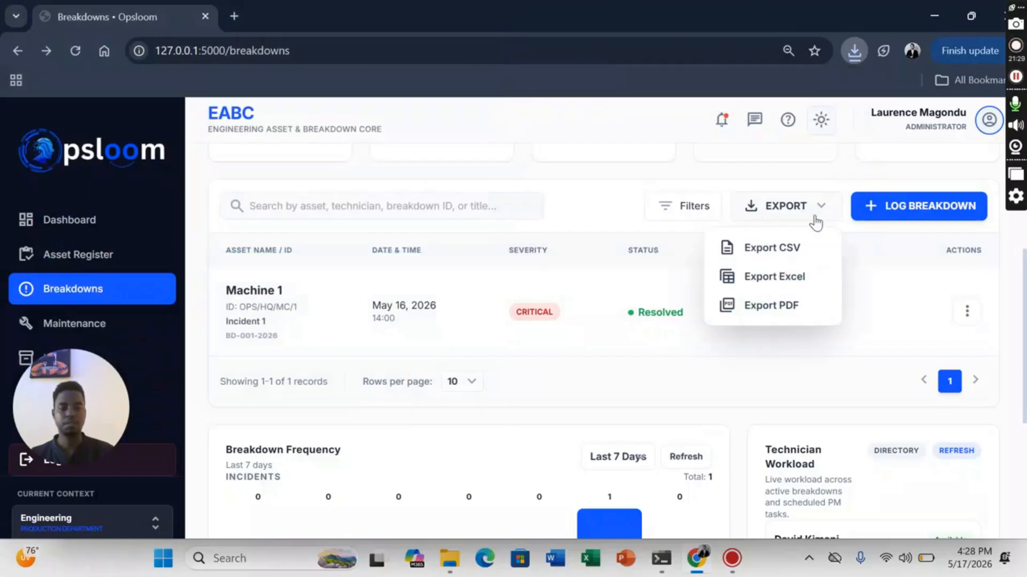
{"action": "left_click", "coordinate": [749, 282]}
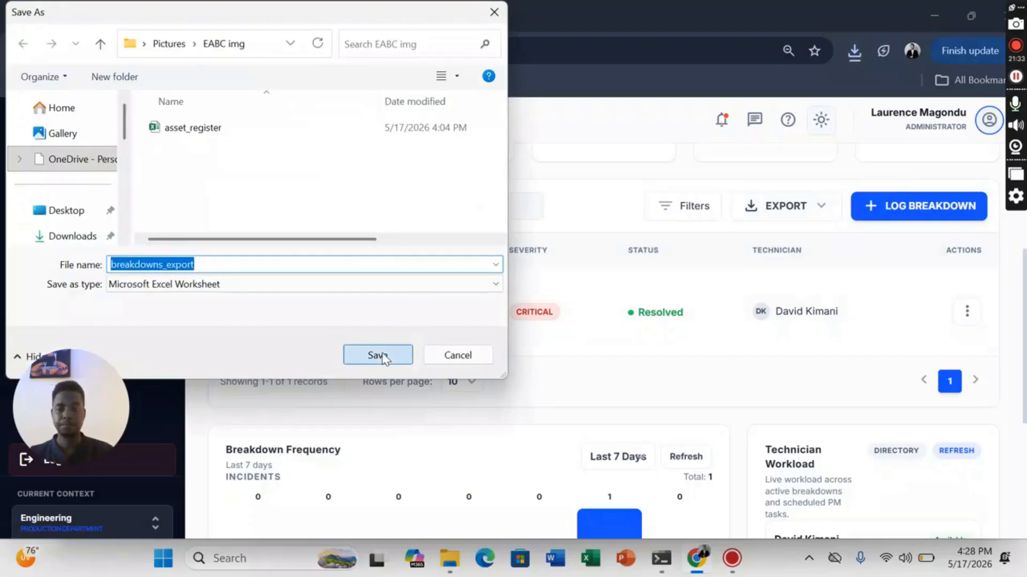
{"action": "left_click", "coordinate": [382, 354]}
Open the downloaded breakdowns_export.pdf, review the exported breakdown record and close the document
{"action": "left_click", "coordinate": [854, 50]}
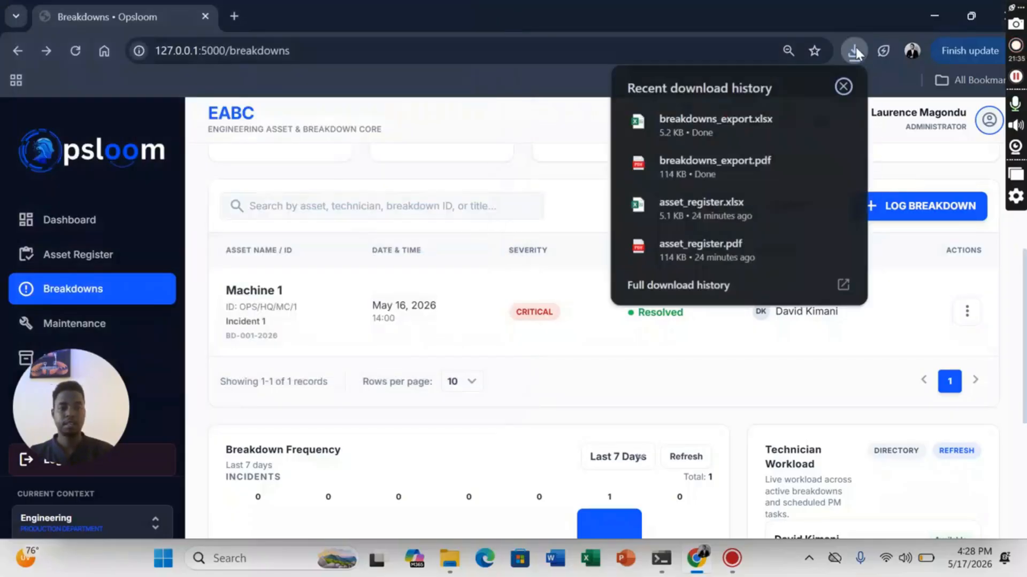
{"action": "left_click", "coordinate": [693, 163]}
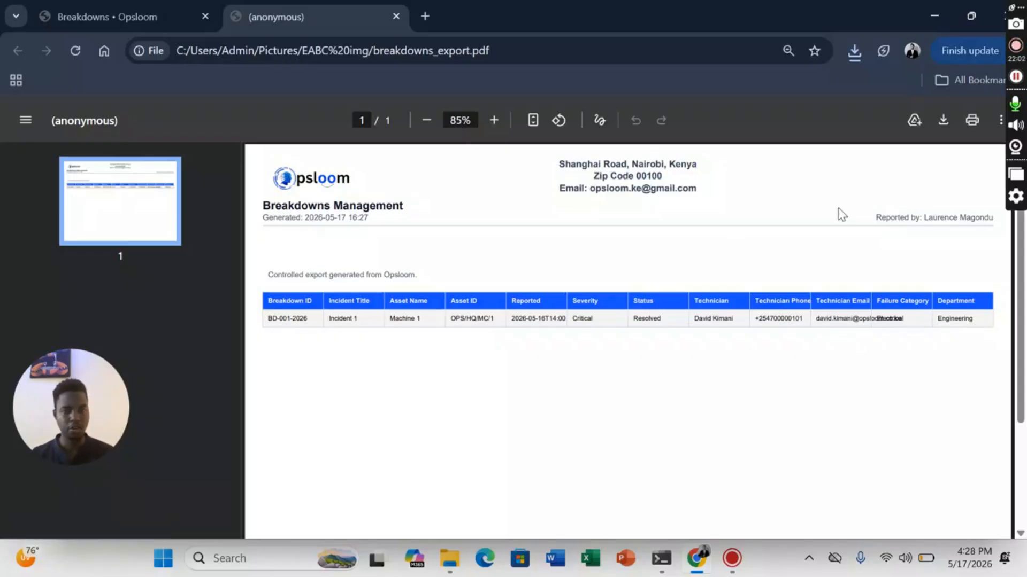
{"action": "left_click", "coordinate": [396, 18]}
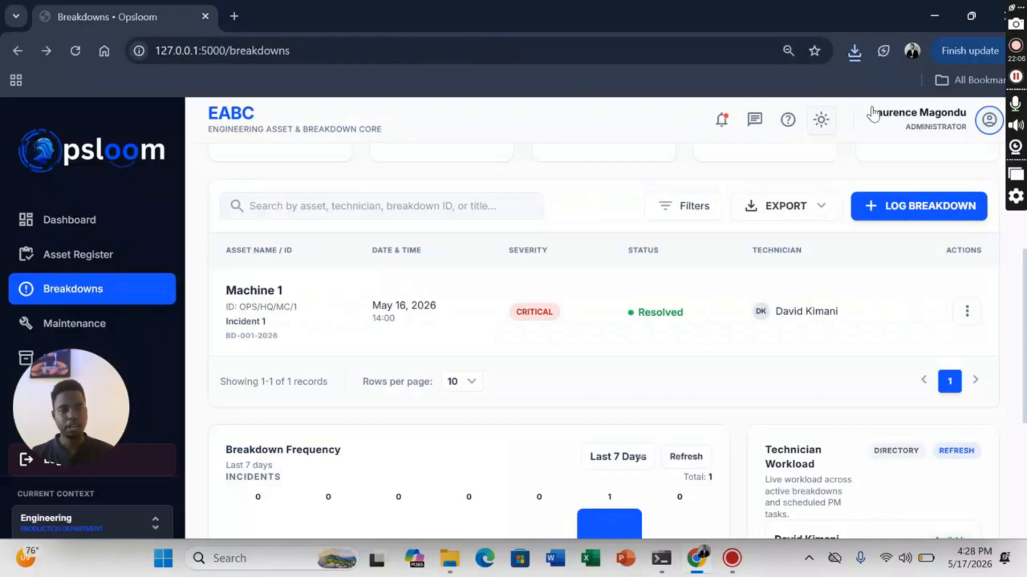
Open the downloaded breakdowns_export.xlsx in Excel, enable editing, review all its columns and close the workbook
{"action": "left_click", "coordinate": [854, 52]}
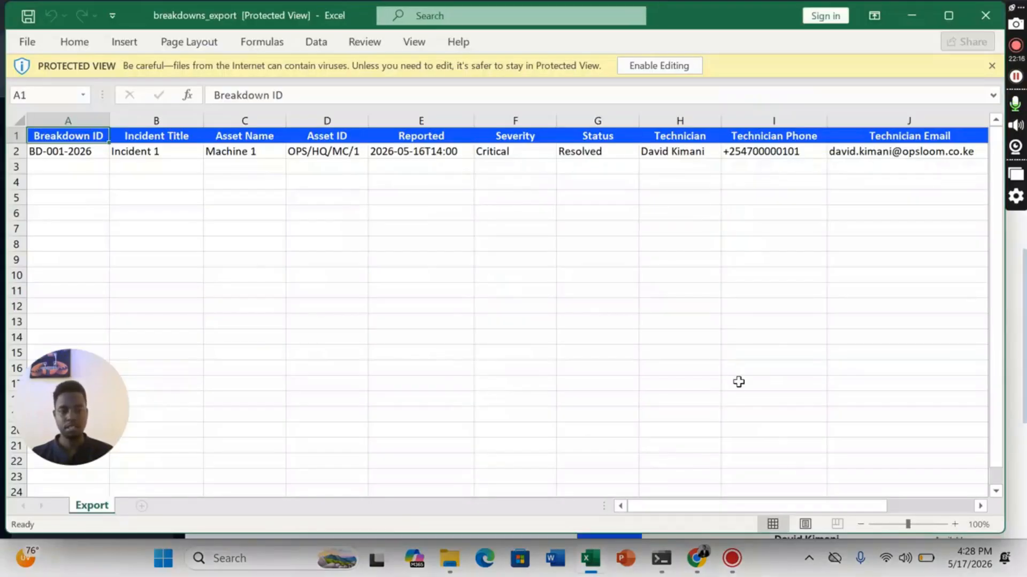
{"action": "left_click", "coordinate": [637, 68]}
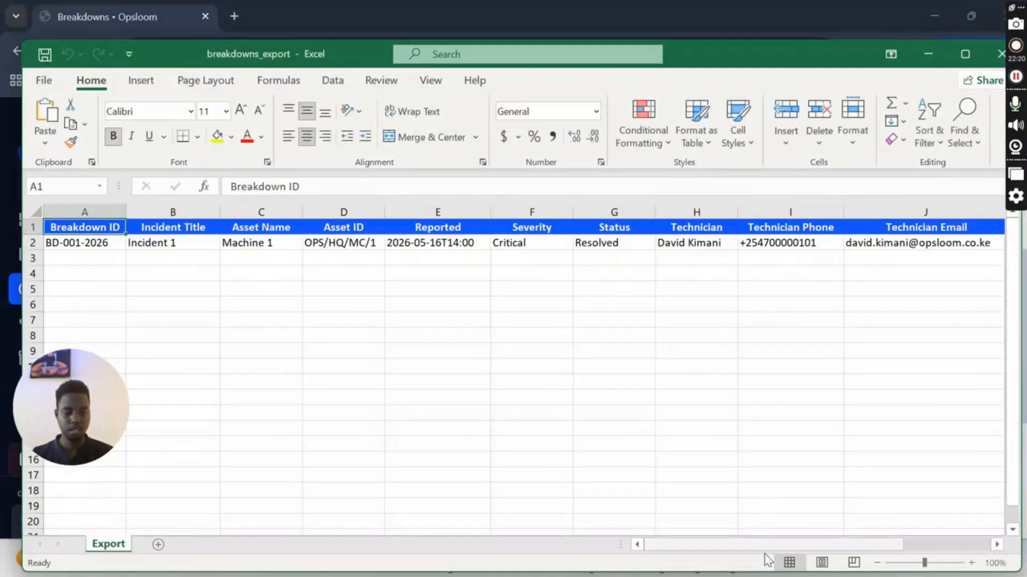
{"action": "left_click_drag", "start_coordinate": [762, 544], "coordinate": [867, 540]}
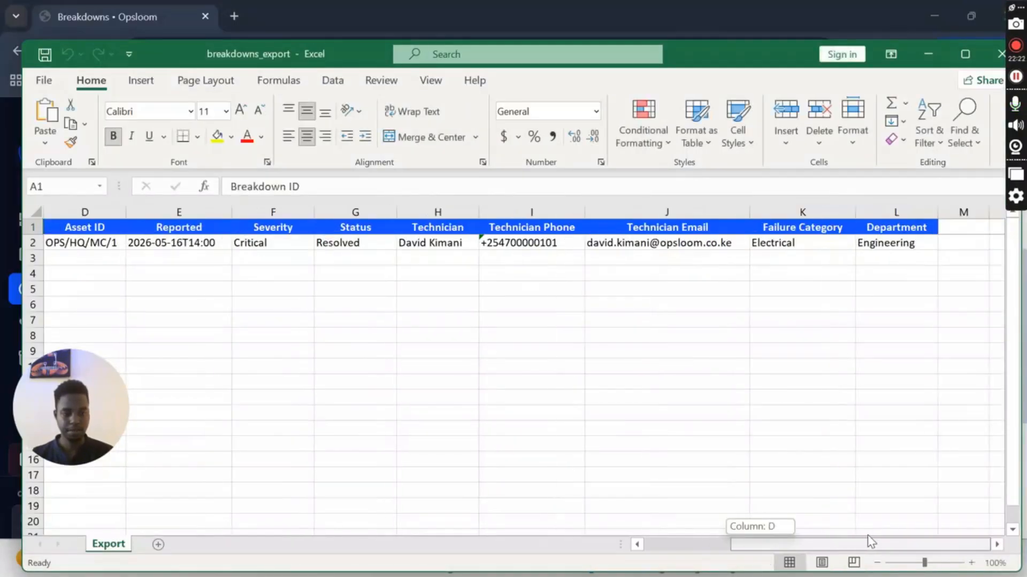
{"action": "left_click_drag", "start_coordinate": [791, 543], "coordinate": [634, 551]}
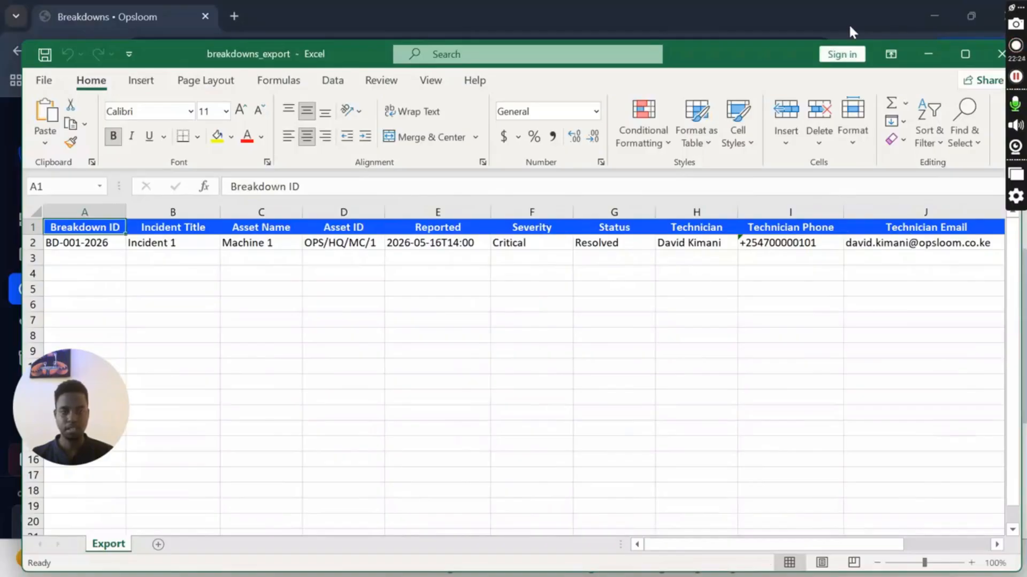
{"action": "left_click", "coordinate": [1000, 54]}
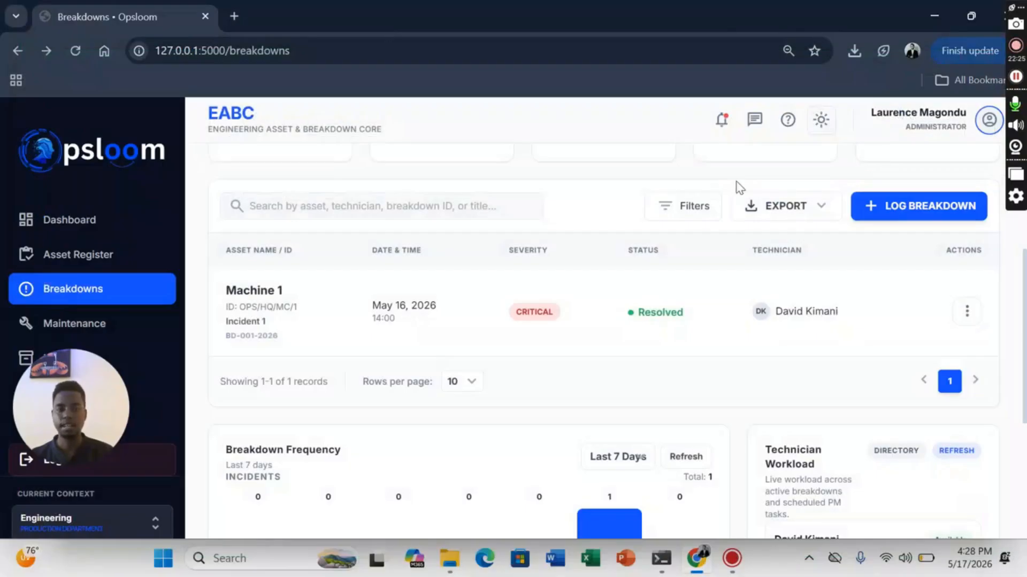
Export the last 7 days' Breakdown Frequency report as PDF and Excel files, both saved as breakdown_frequency_report in the EABC img folder
{"action": "left_click_drag", "start_coordinate": [1025, 326], "coordinate": [1022, 431]}
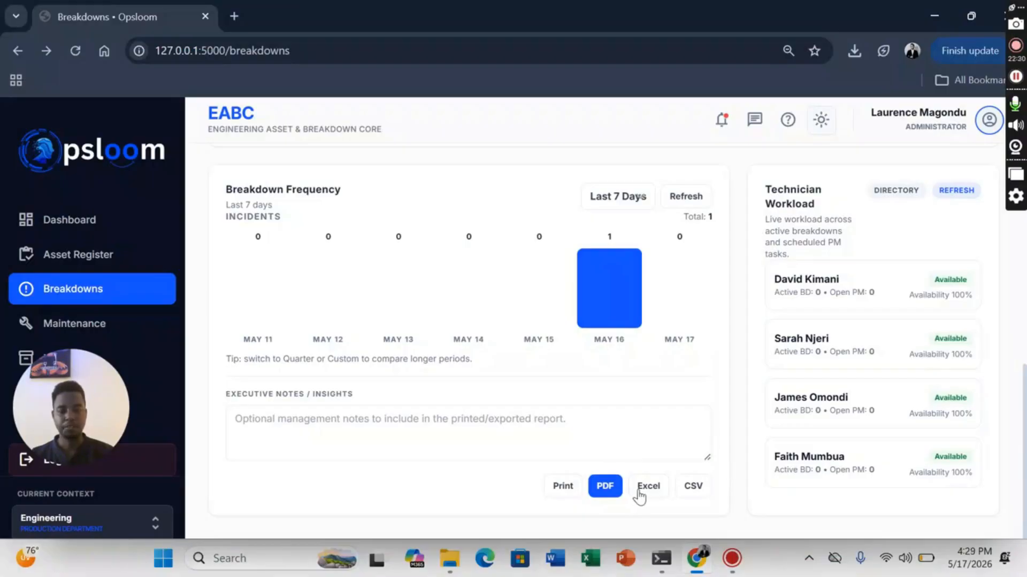
{"action": "left_click", "coordinate": [596, 498]}
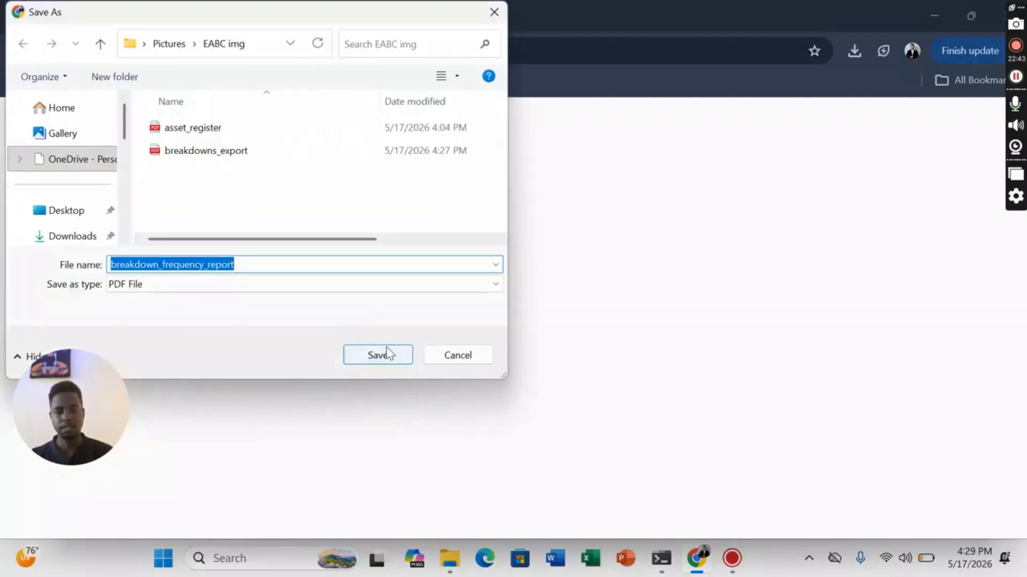
{"action": "left_click", "coordinate": [381, 355]}
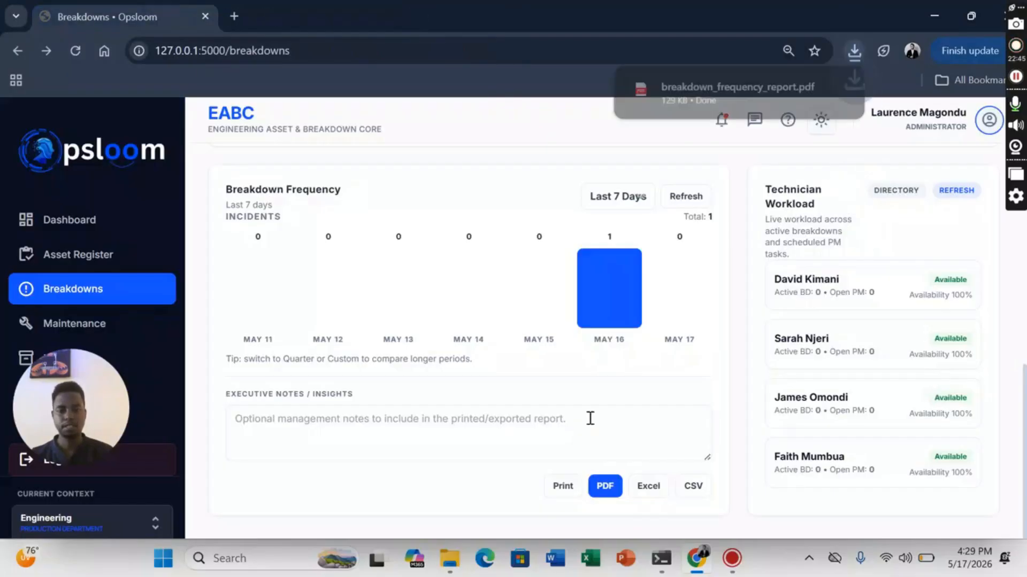
{"action": "left_click", "coordinate": [648, 486]}
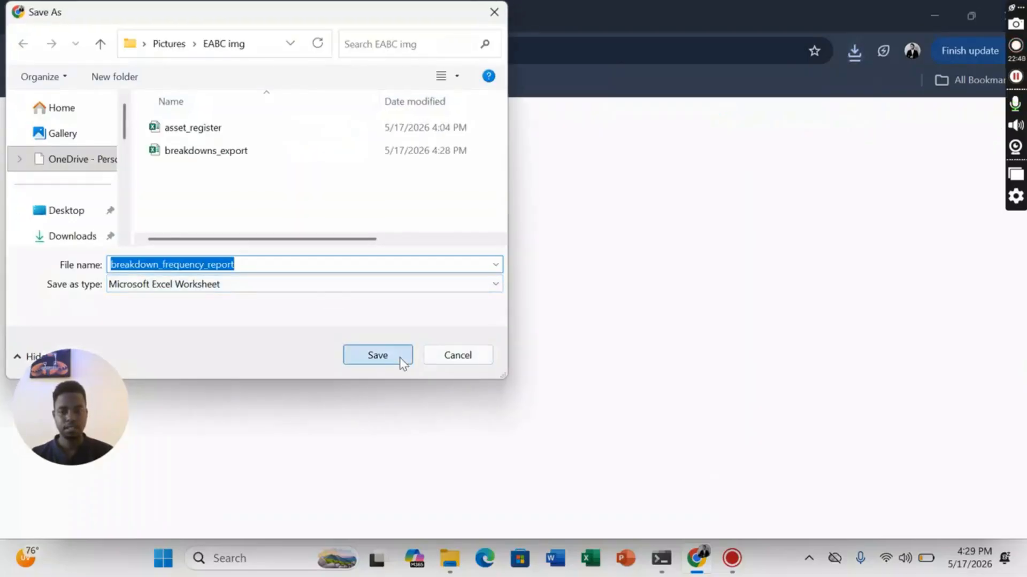
{"action": "left_click", "coordinate": [400, 358]}
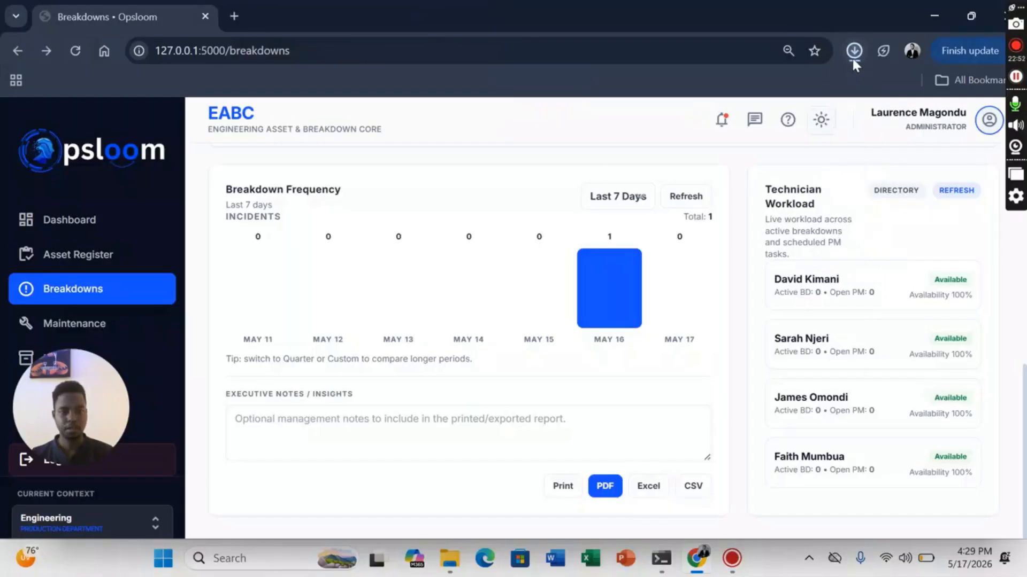
Open the downloaded breakdown_frequency_report.pdf, review both pages including the cost chart and close the document
{"action": "left_click", "coordinate": [854, 58]}
{"action": "left_click", "coordinate": [715, 158]}
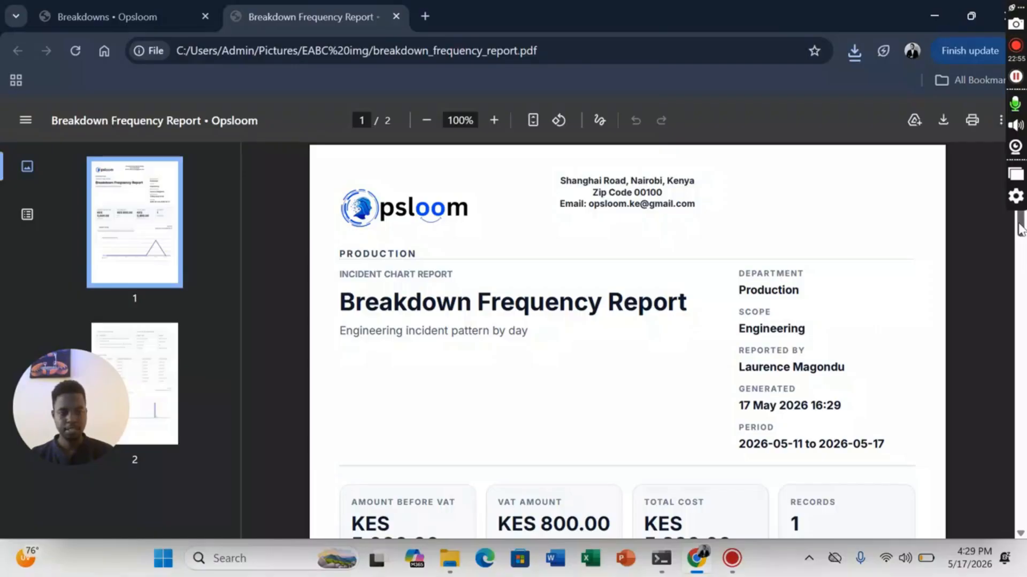
{"action": "left_click_drag", "start_coordinate": [1022, 235], "coordinate": [992, 512]}
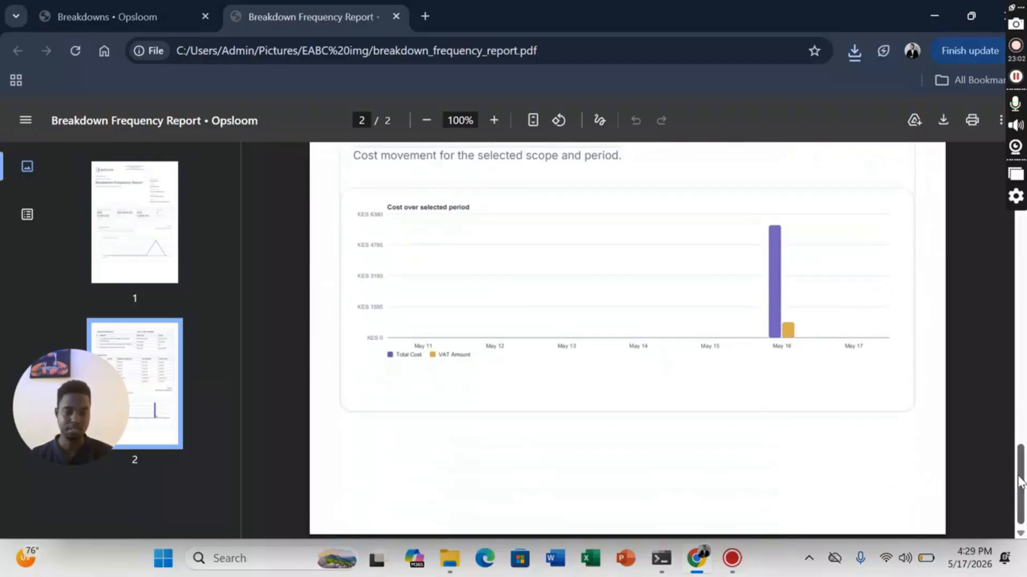
{"action": "left_click_drag", "start_coordinate": [1020, 482], "coordinate": [1019, 202]}
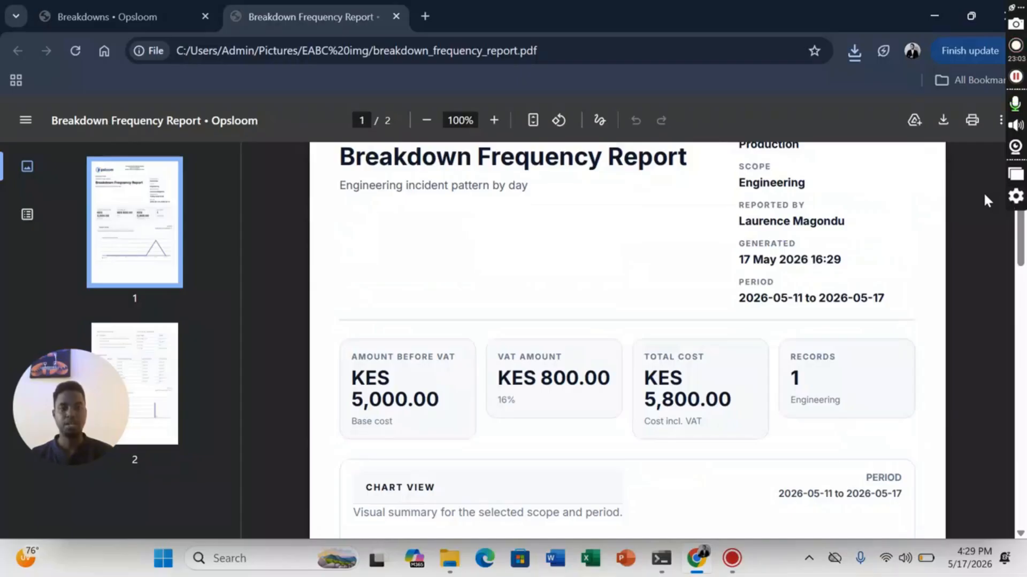
{"action": "left_click", "coordinate": [400, 18]}
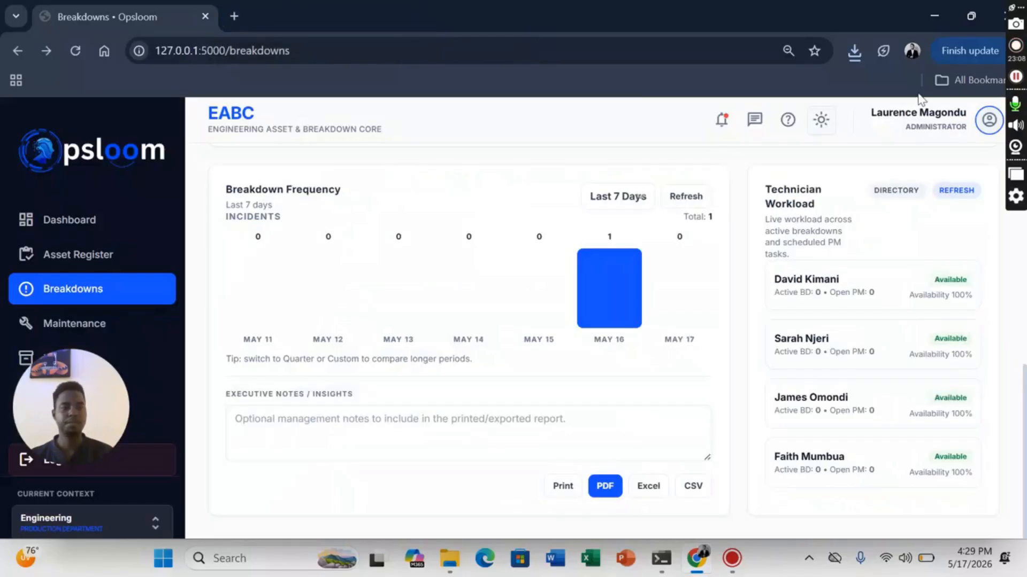
Open the breakdown frequency workbook in Excel, widen columns A and B to review the Summary sheet, and close it without saving
{"action": "left_click", "coordinate": [854, 60]}
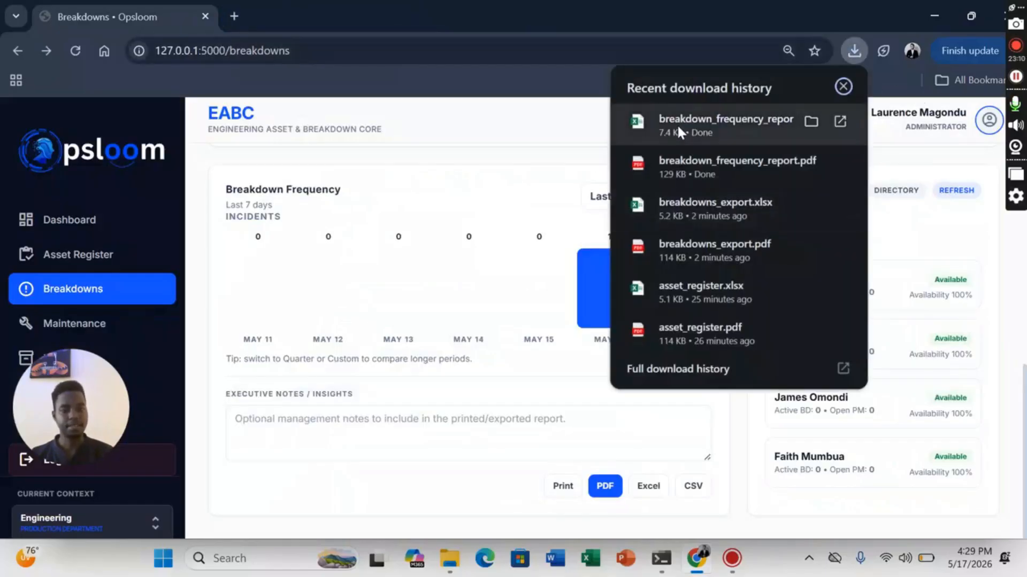
{"action": "left_click", "coordinate": [677, 129]}
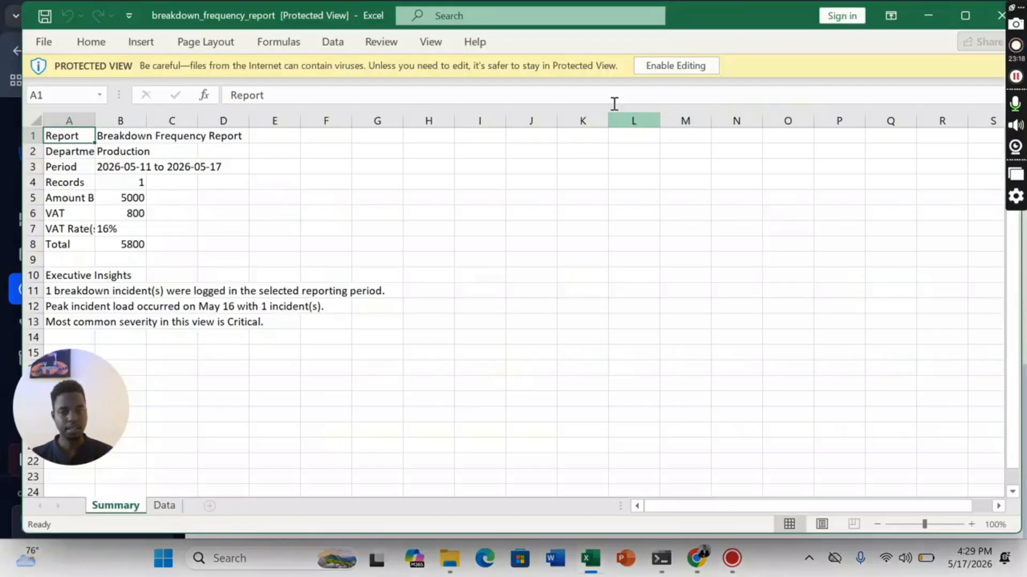
{"action": "left_click", "coordinate": [664, 69]}
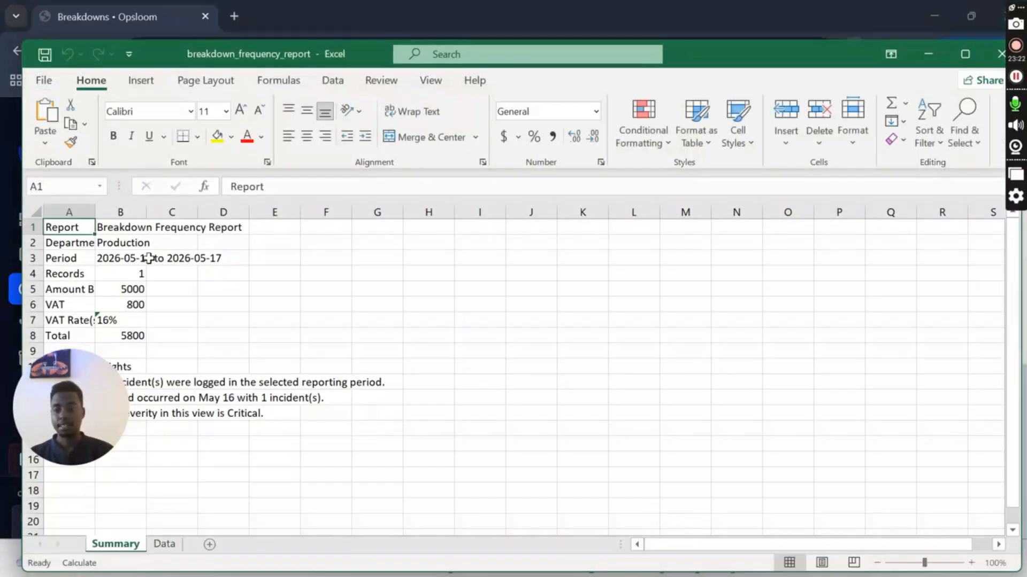
{"action": "left_click_drag", "start_coordinate": [93, 209], "coordinate": [399, 227]}
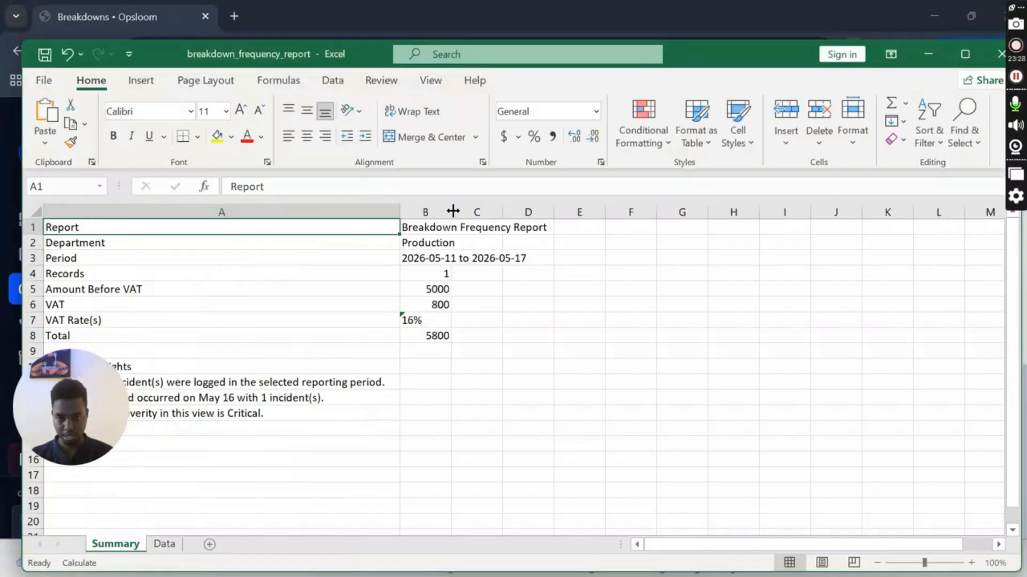
{"action": "left_click_drag", "start_coordinate": [452, 212], "coordinate": [565, 211]}
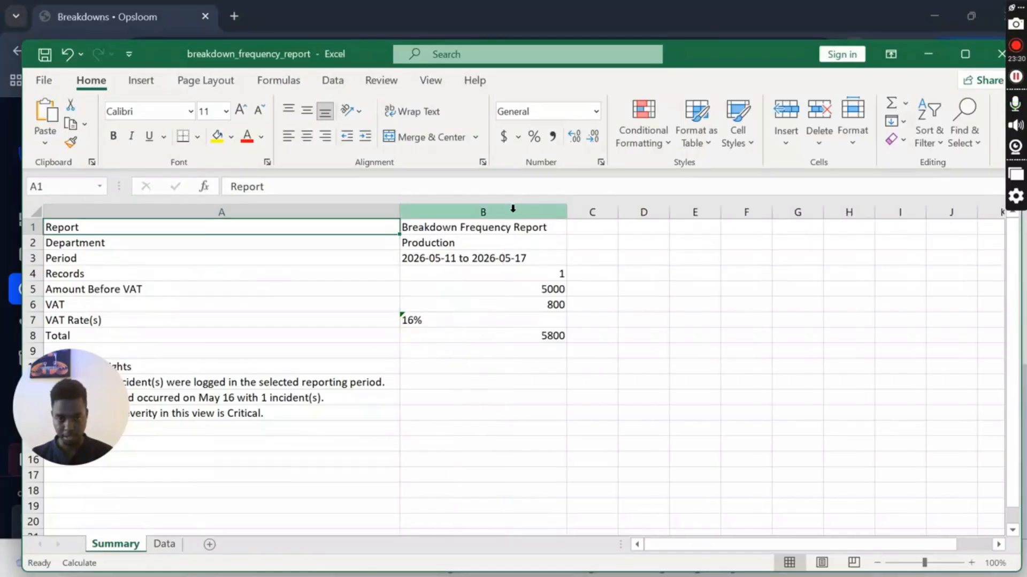
{"action": "left_click", "coordinate": [764, 404]}
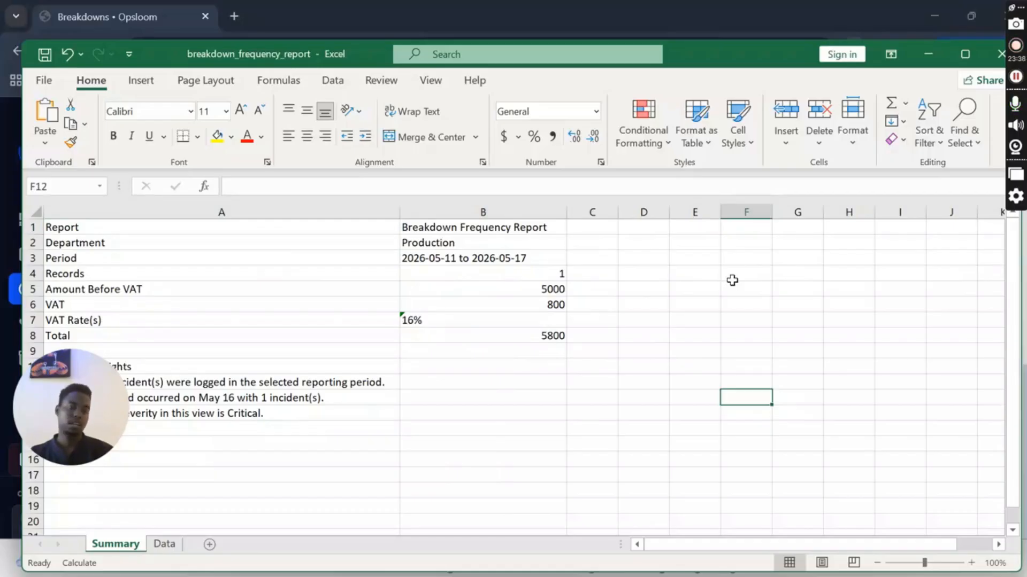
{"action": "left_click", "coordinate": [990, 57]}
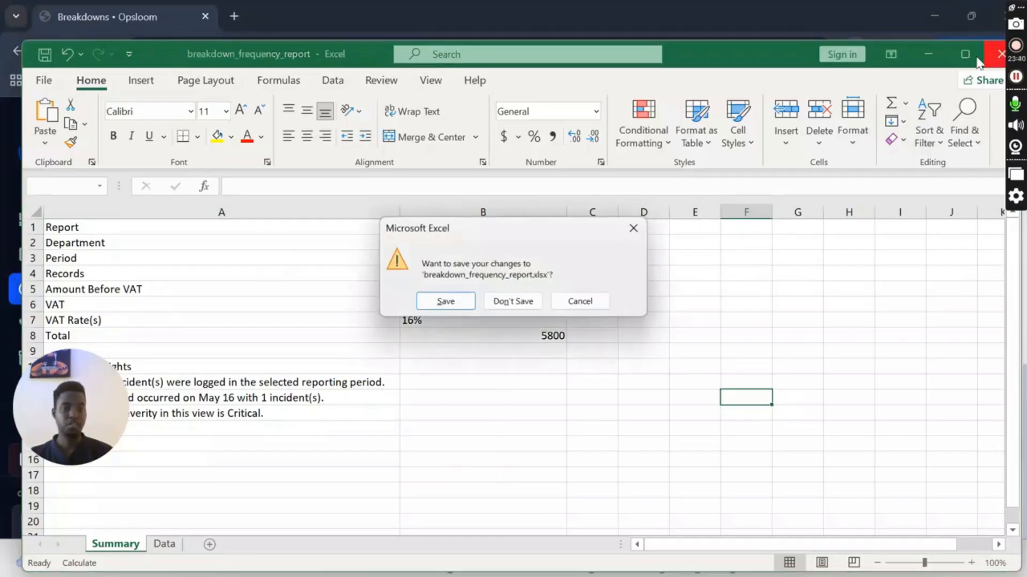
{"action": "left_click", "coordinate": [502, 295]}
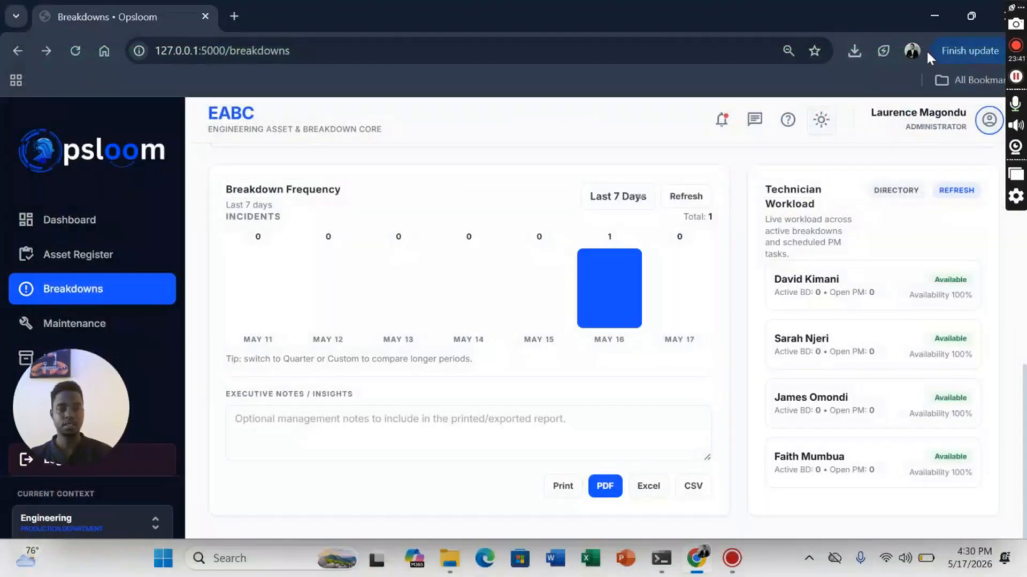
Return to the Breakdowns Management summary cards and show the overview in full-screen view
{"action": "scroll", "coordinate": [826, 304], "scroll_direction": "up", "scroll_amount": 5}
{"action": "scroll", "coordinate": [1025, 338], "scroll_direction": "up", "scroll_amount": 4}
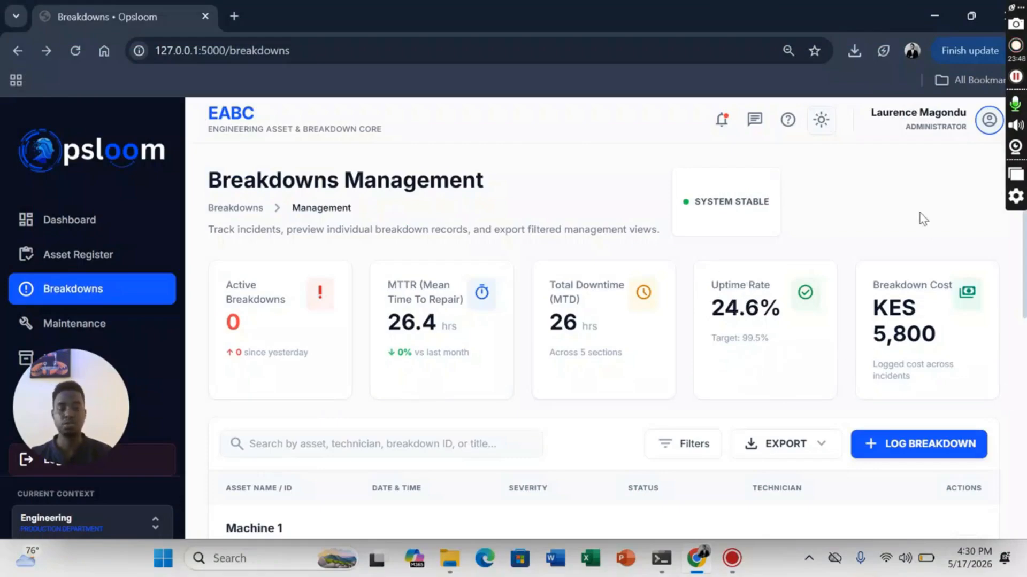
{"action": "key", "text": "F11"}
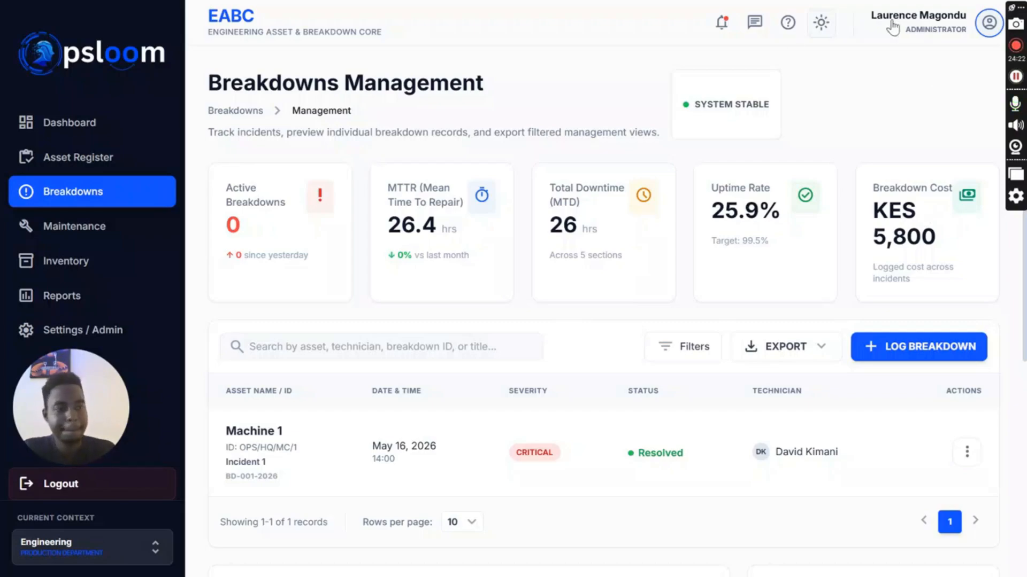
{"action": "left_click", "coordinate": [1021, 47]}
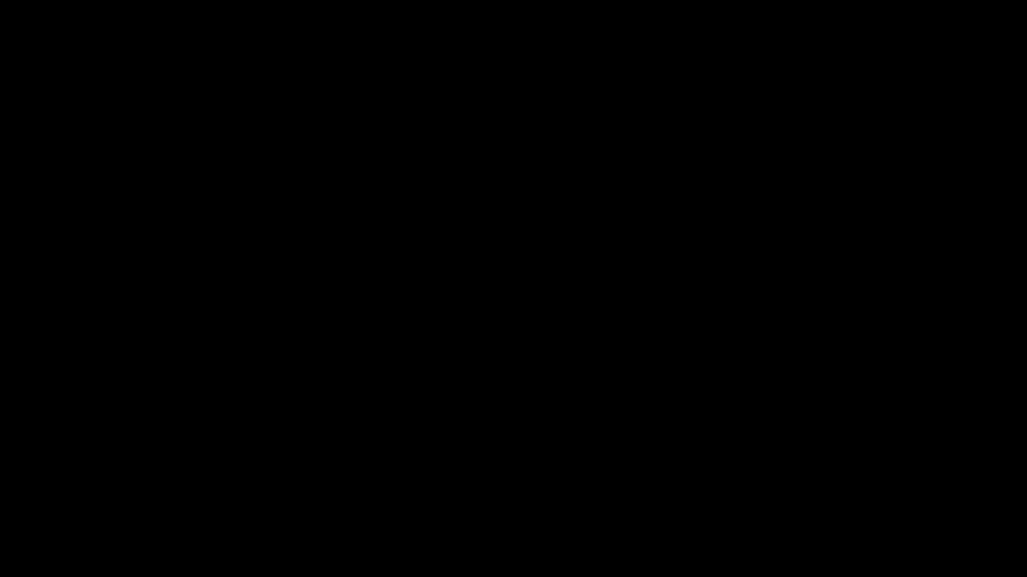